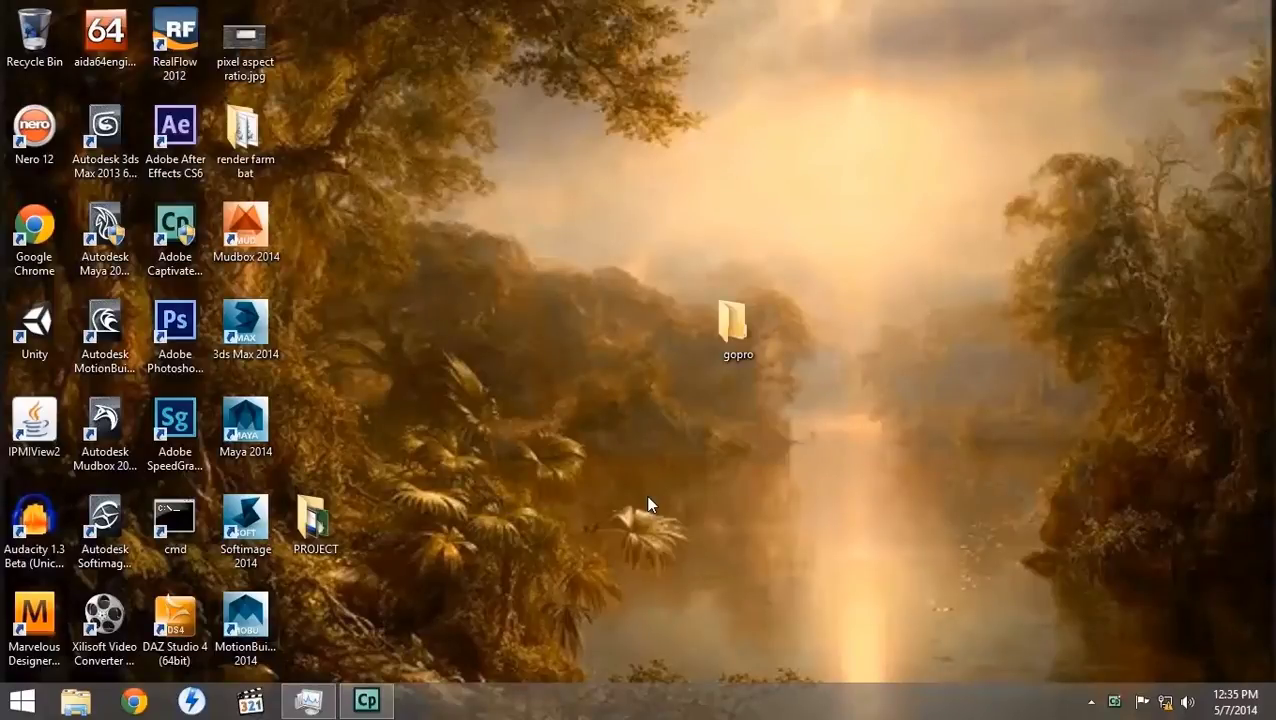
Step: Launch IPMIView2 and open File > Discover IPMI Device
click(40, 425)
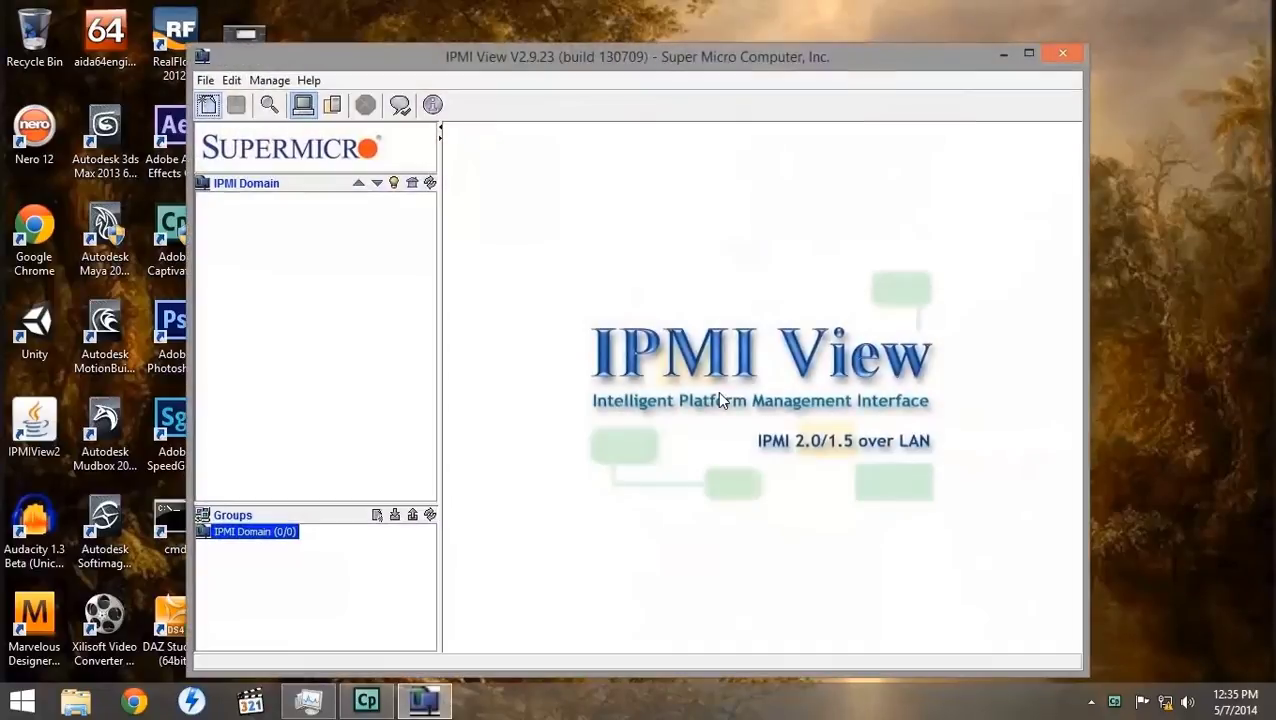
click(205, 81)
click(255, 123)
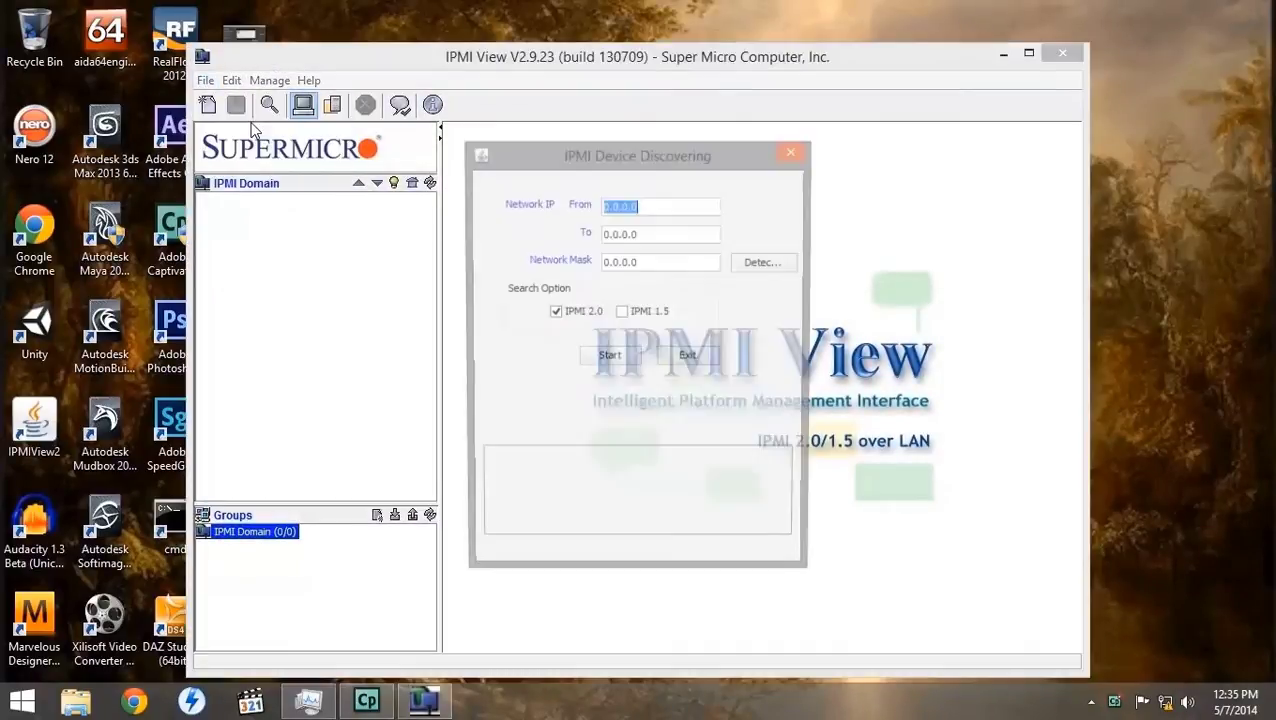
Step: Auto-detect the network range using 192.168.0.13 as this computer's IP
click(757, 270)
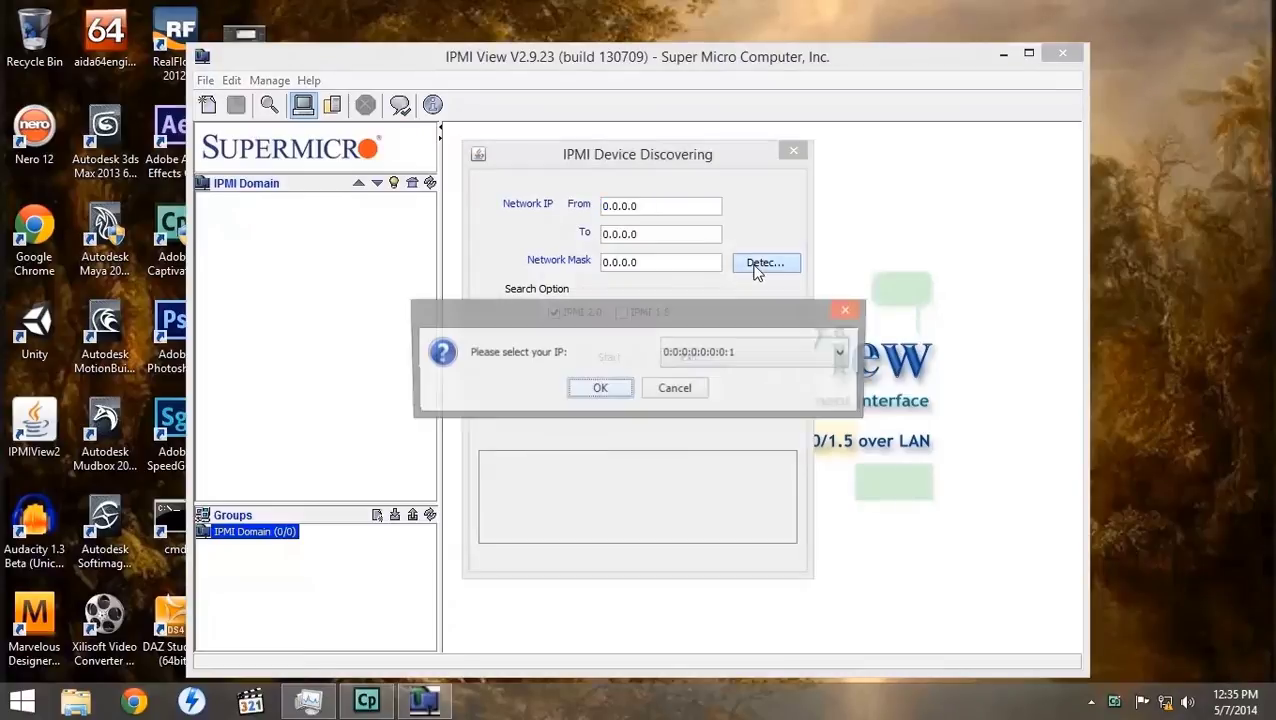
click(843, 358)
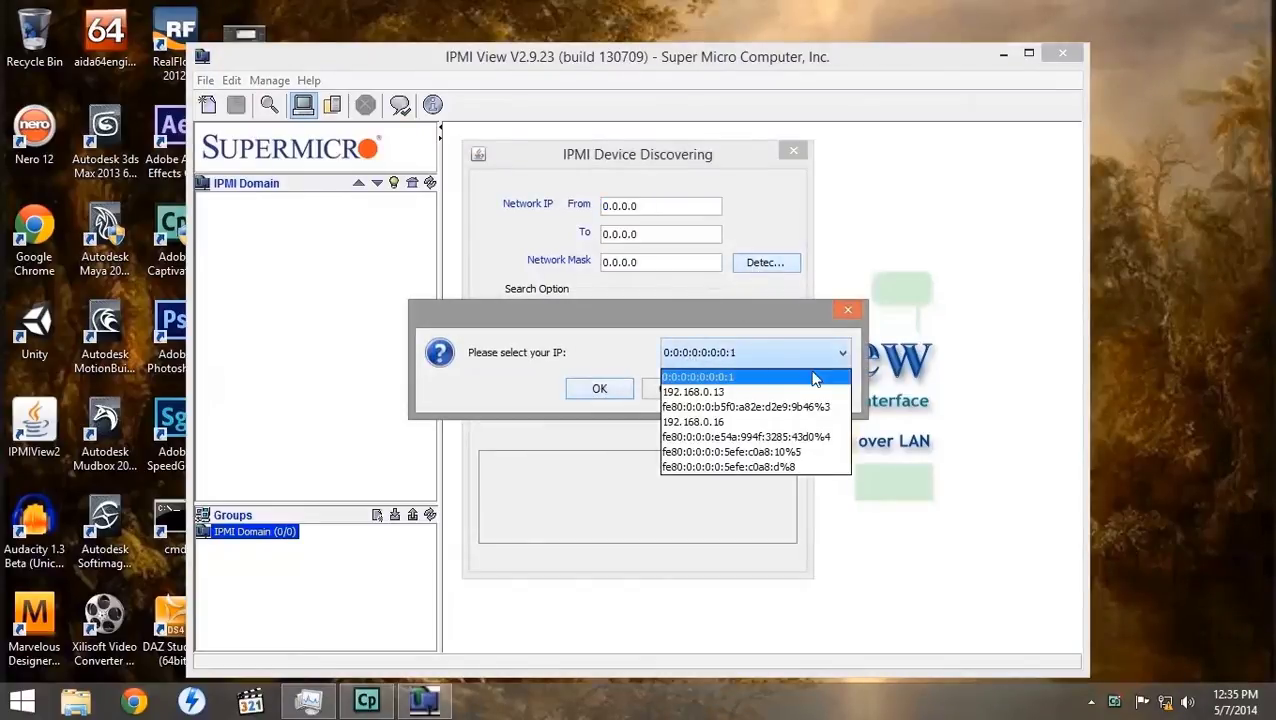
click(713, 391)
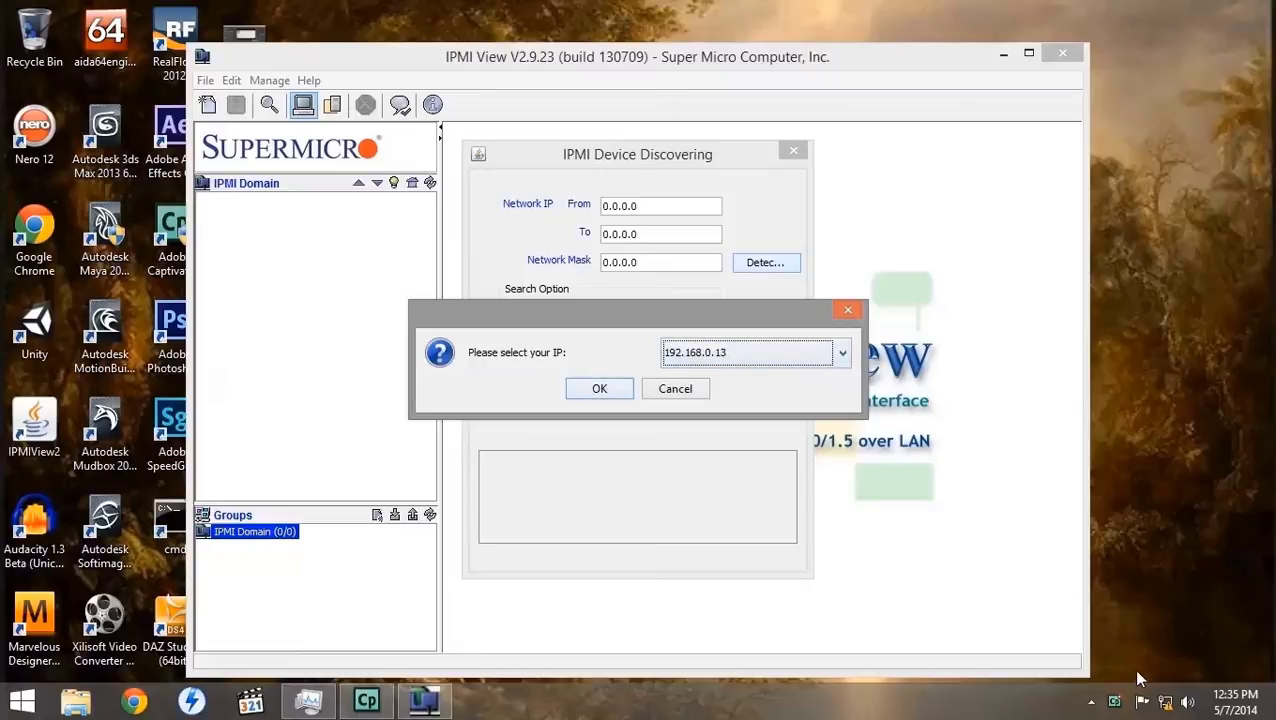
right_click(1166, 704)
click(1172, 689)
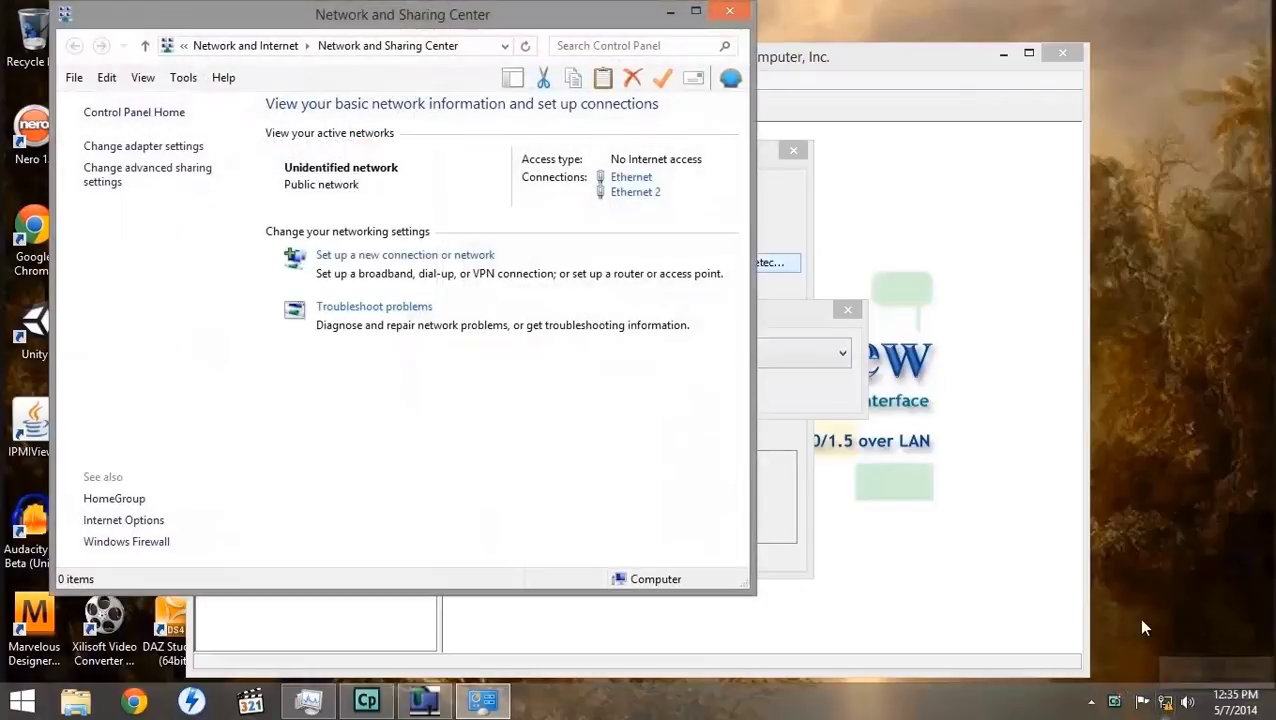
click(140, 147)
right_click(208, 182)
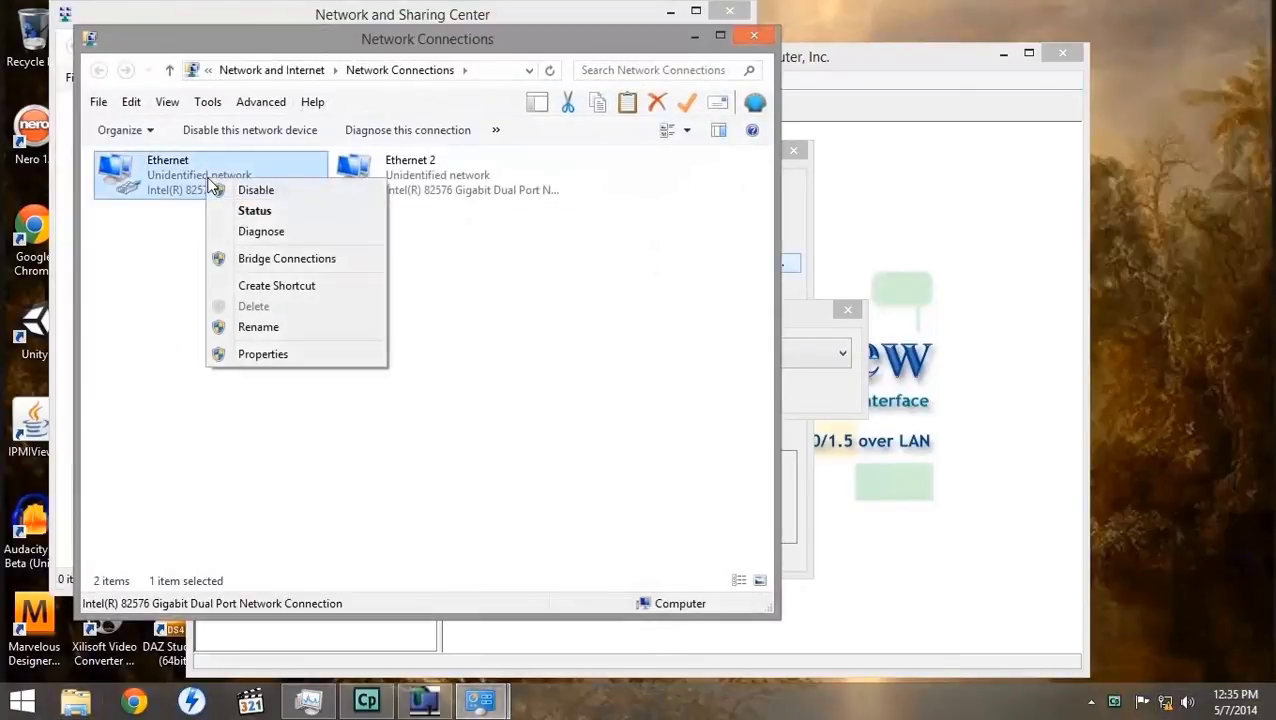
click(270, 357)
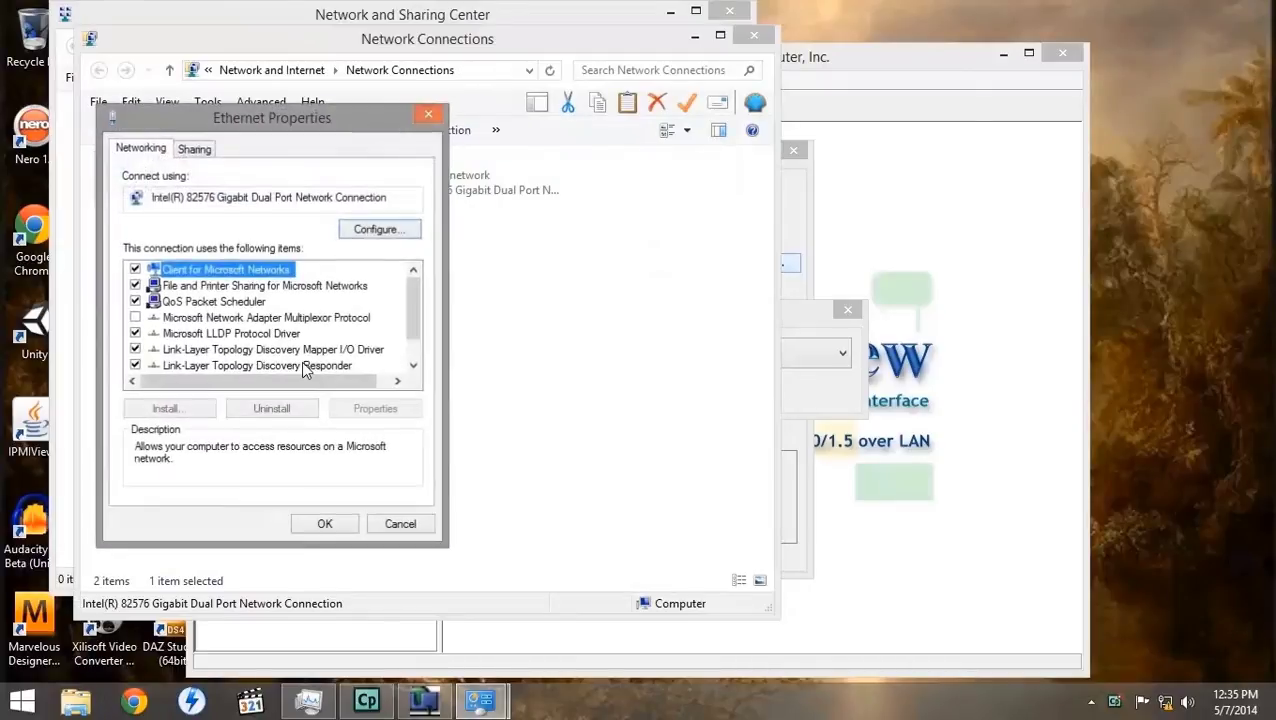
scroll(401, 304, down, 1)
click(296, 365)
click(353, 407)
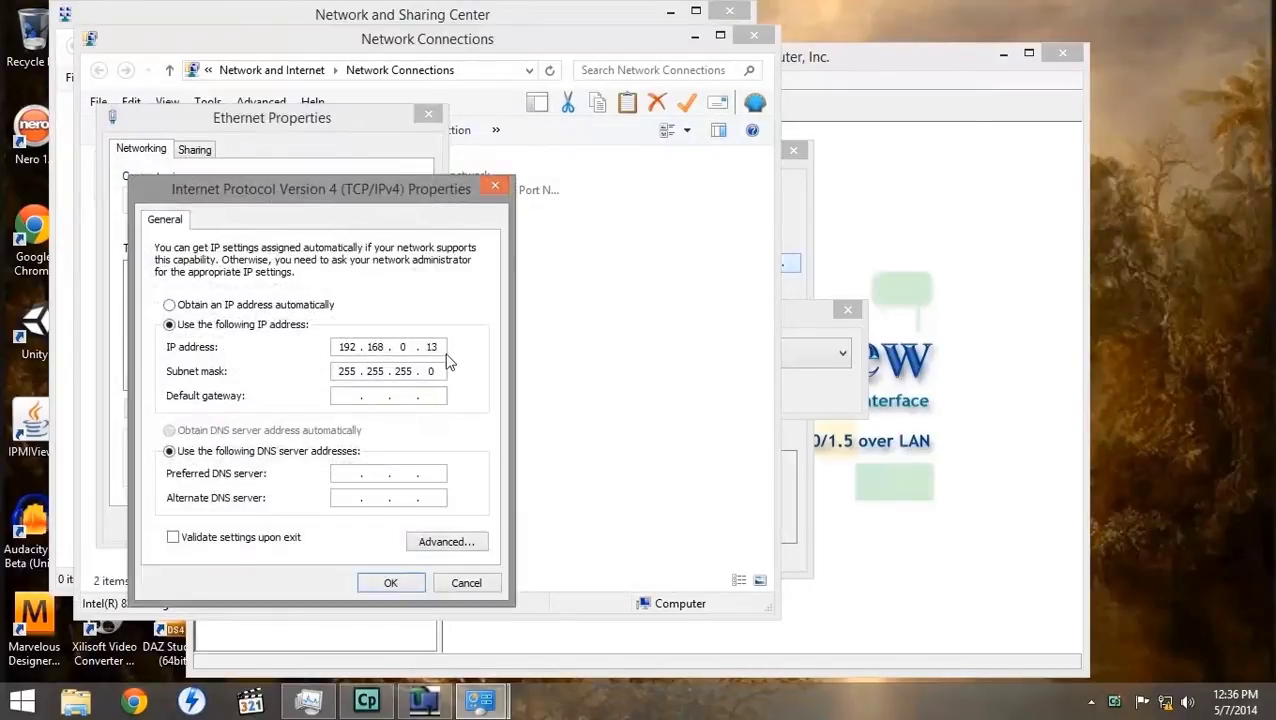
click(388, 584)
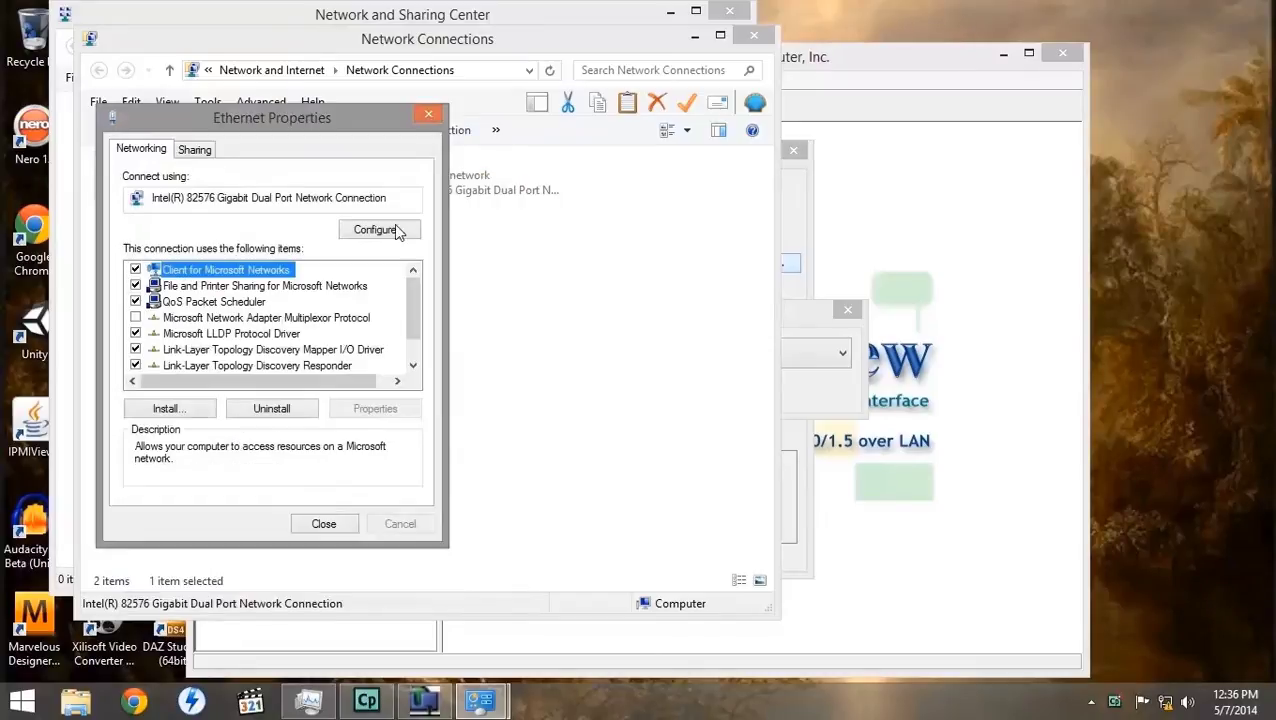
click(421, 114)
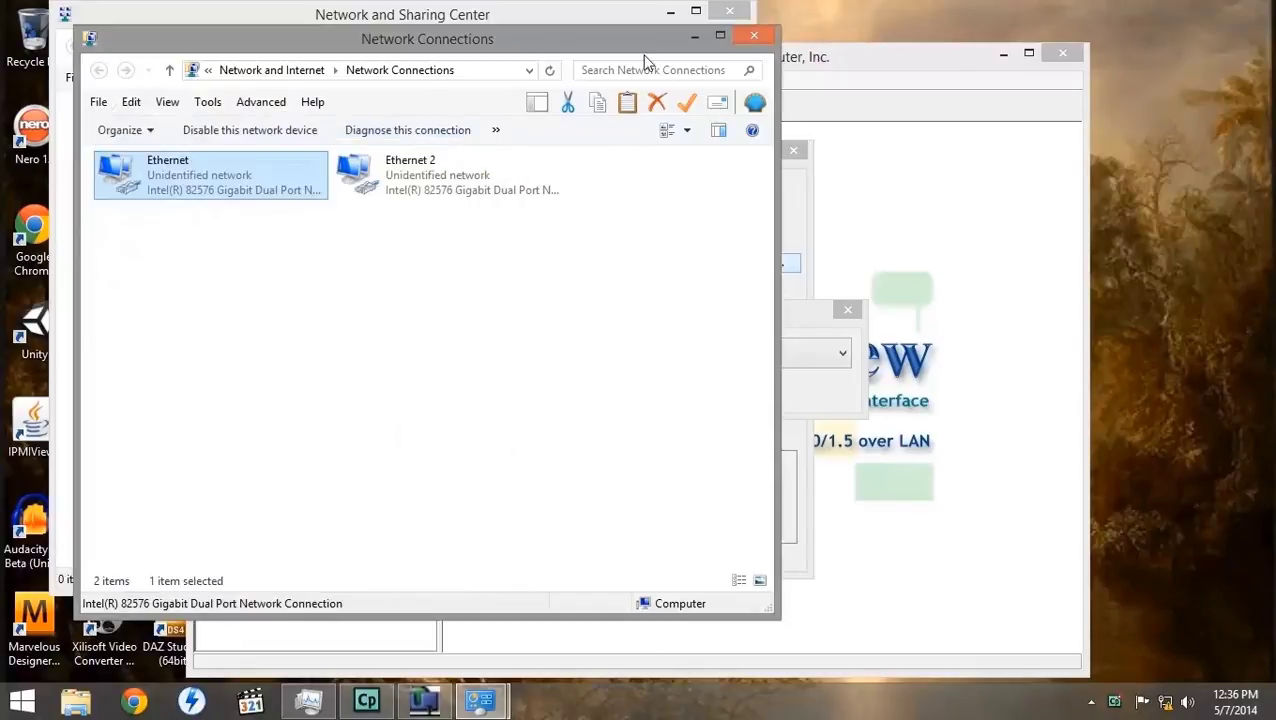
click(754, 35)
click(729, 10)
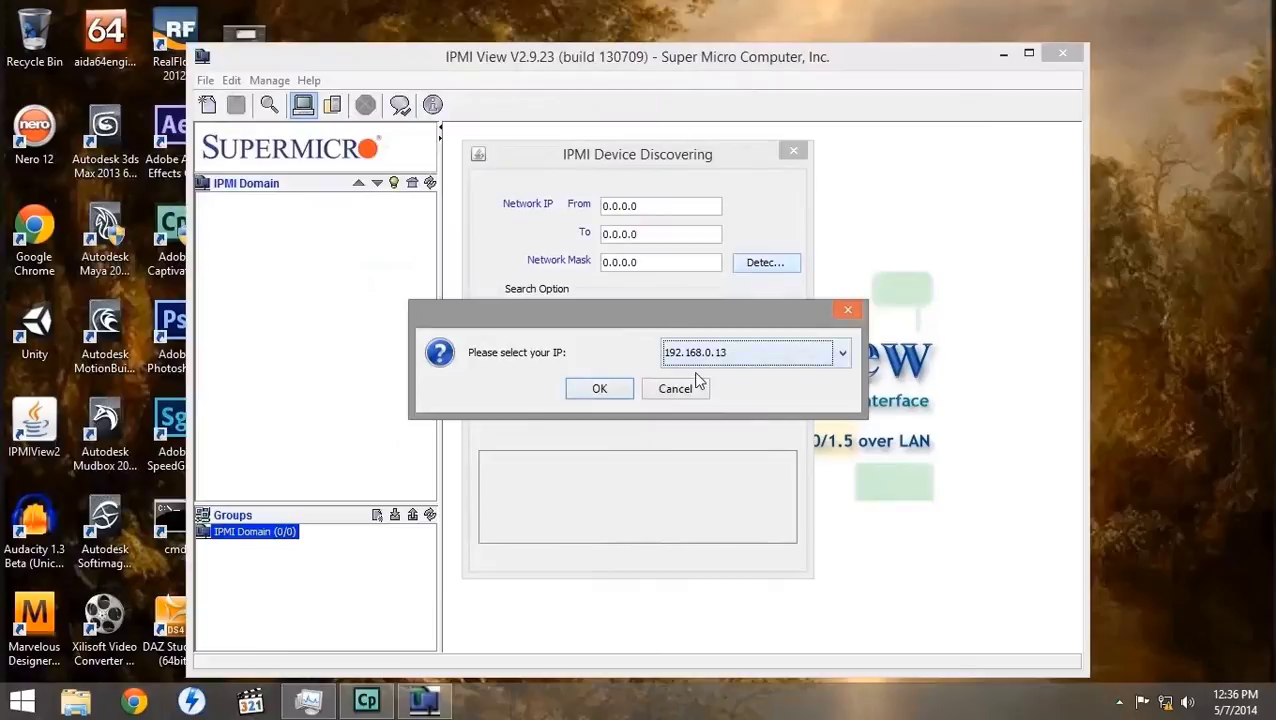
Step: Scan the 192.168.0.13 range and save servers 192.168.0.101–192.168.0.111 to the IPMI Domain
click(600, 389)
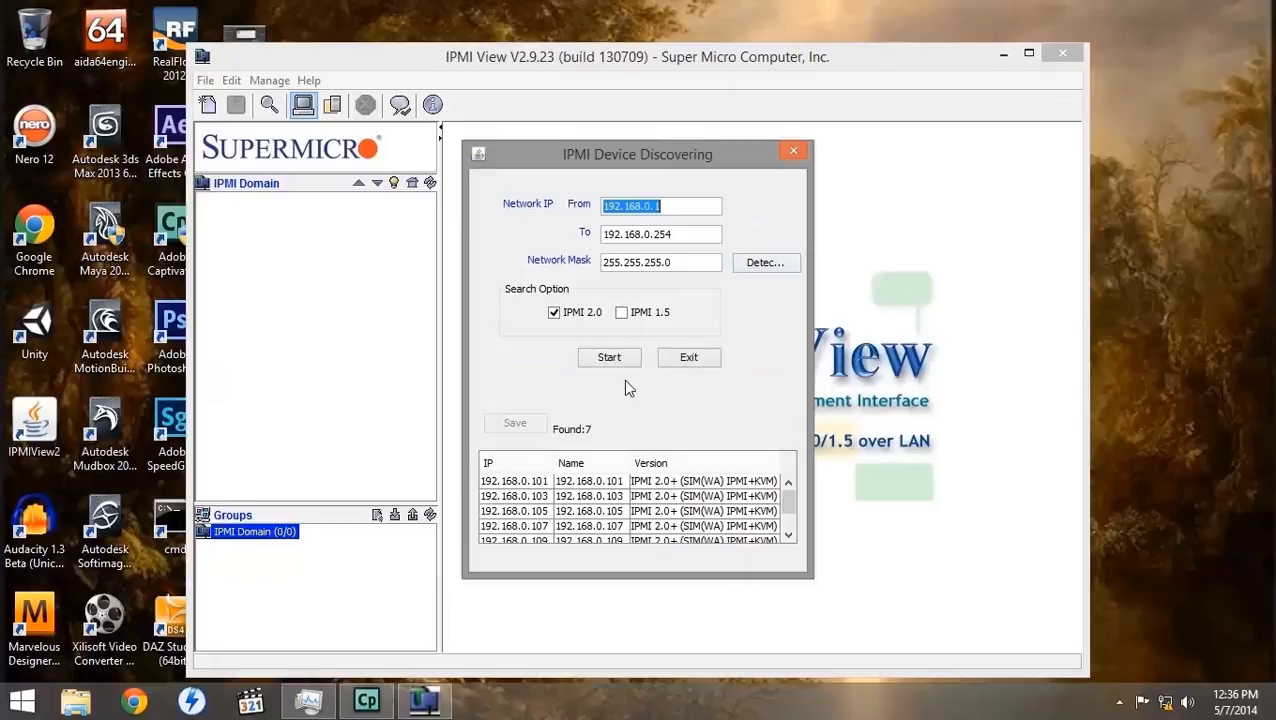
click(594, 479)
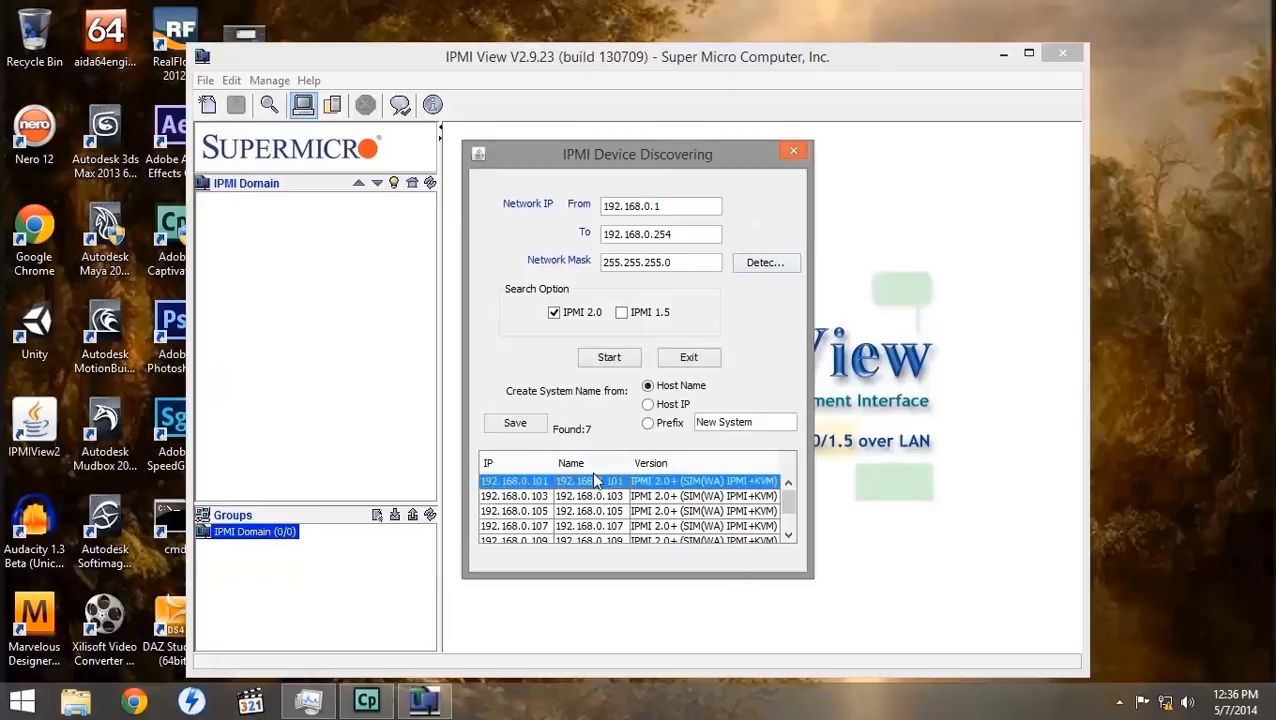
drag(784, 505, 787, 537)
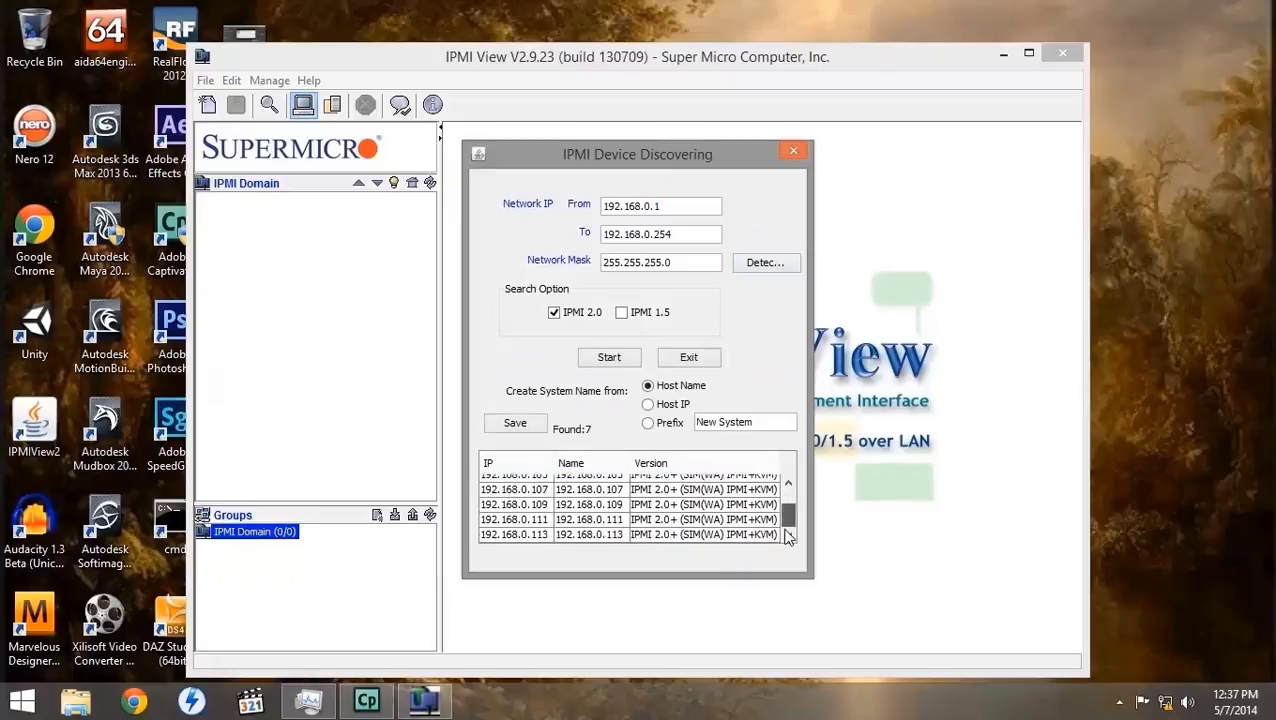
shift+click(606, 519)
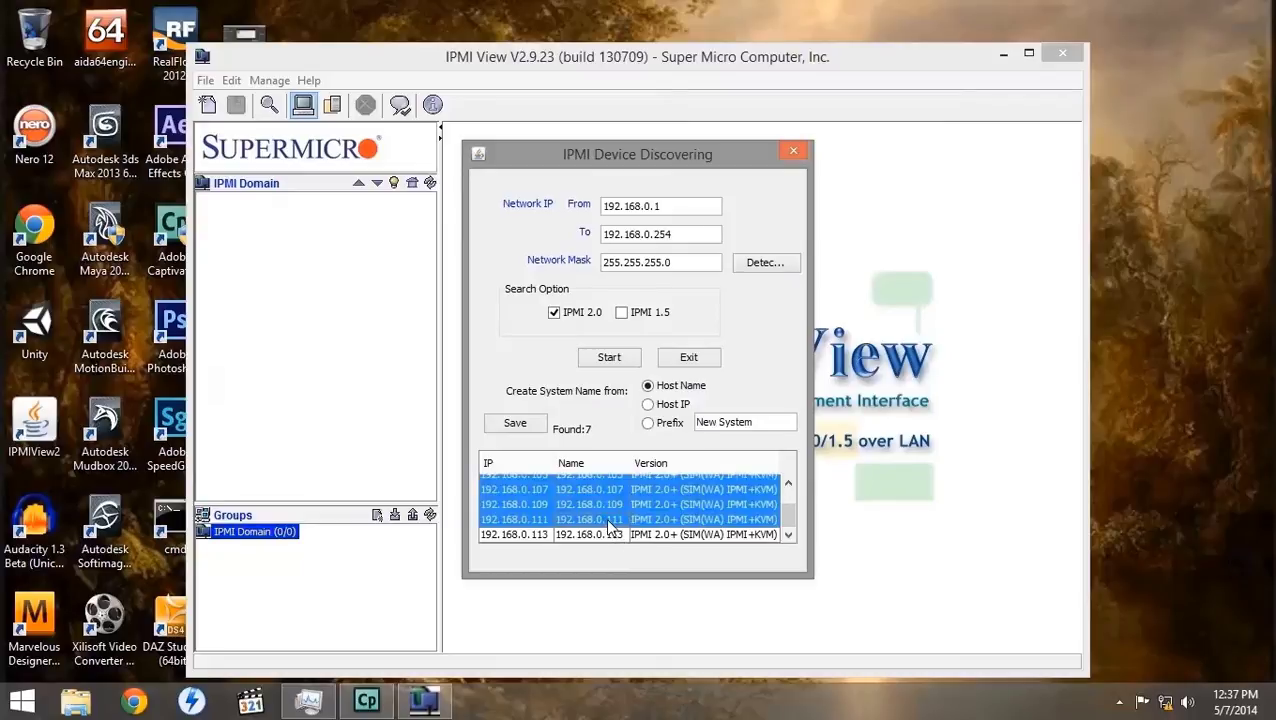
click(514, 425)
click(792, 154)
click(250, 202)
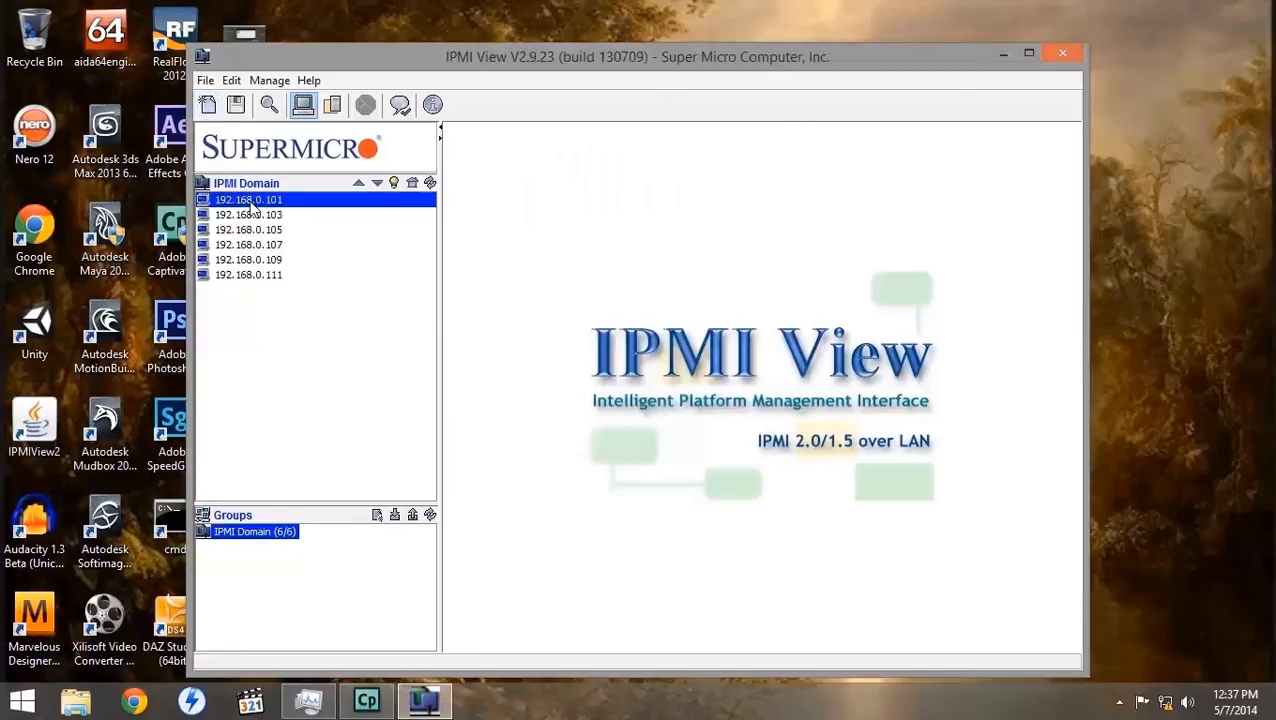
Step: Log in to servers 192.168.0.101, 192.168.0.103 and 192.168.0.105
click(248, 200)
click(248, 200)
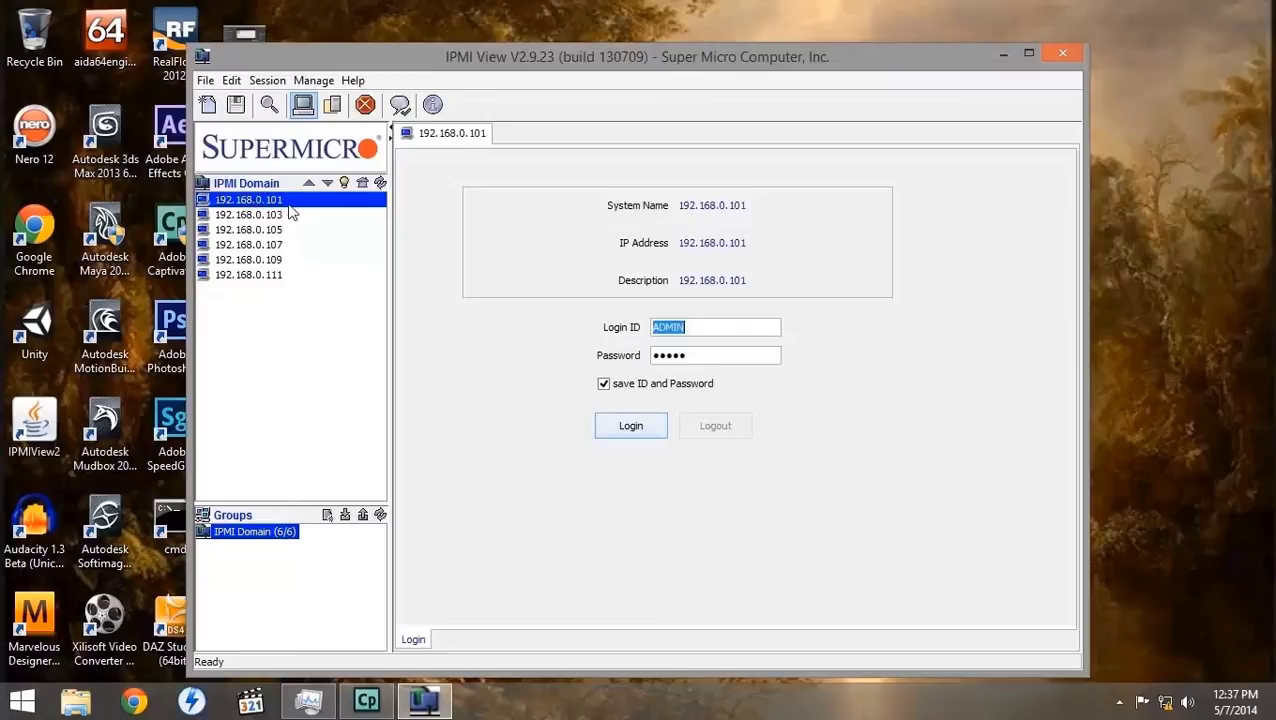
click(627, 425)
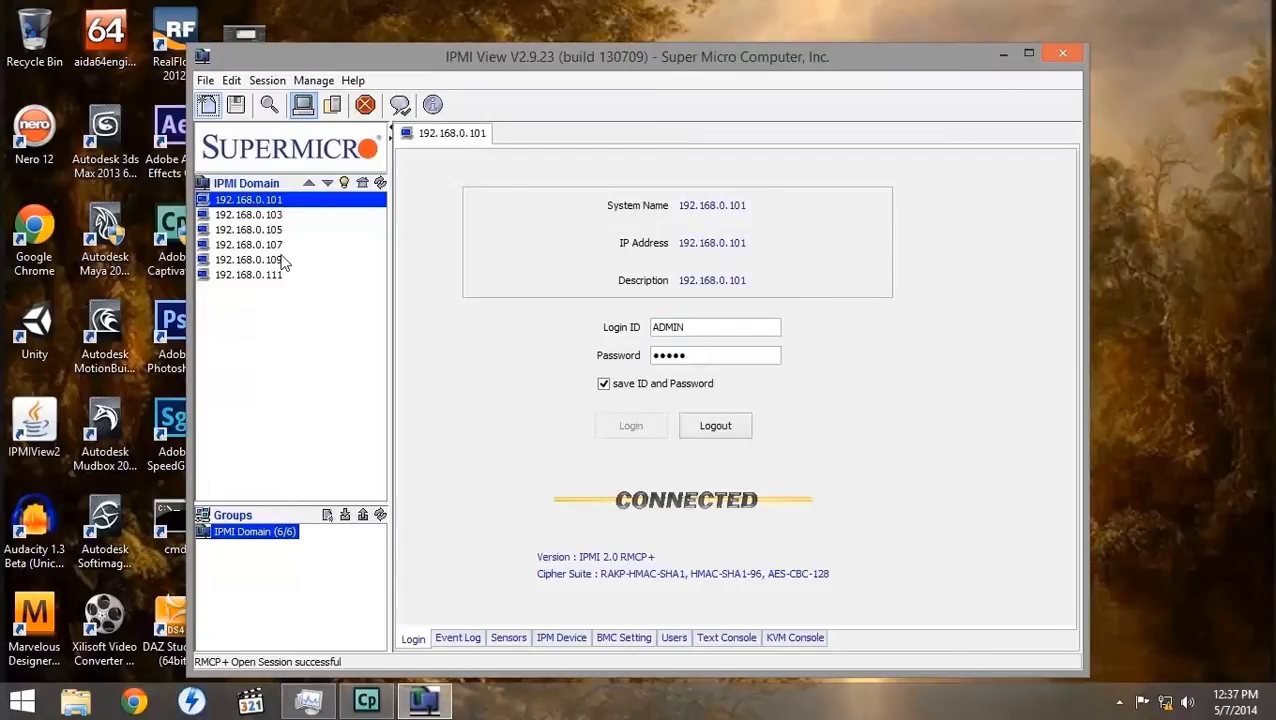
click(266, 216)
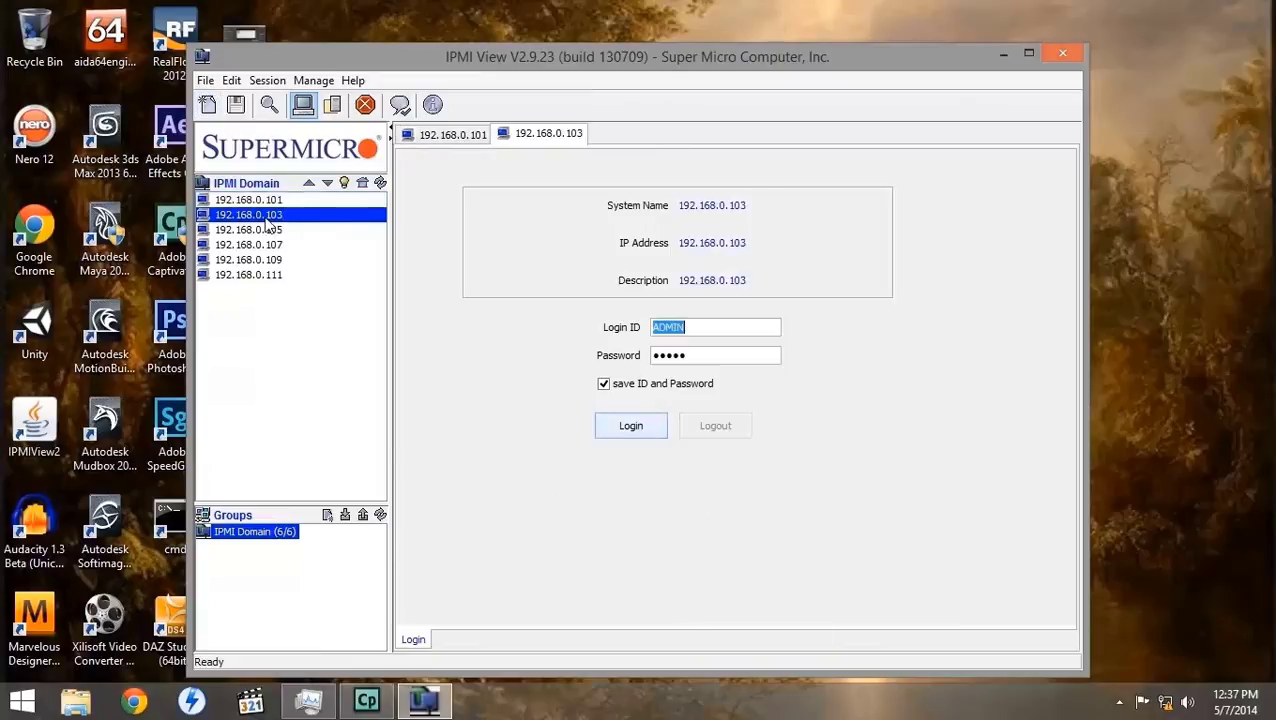
click(620, 427)
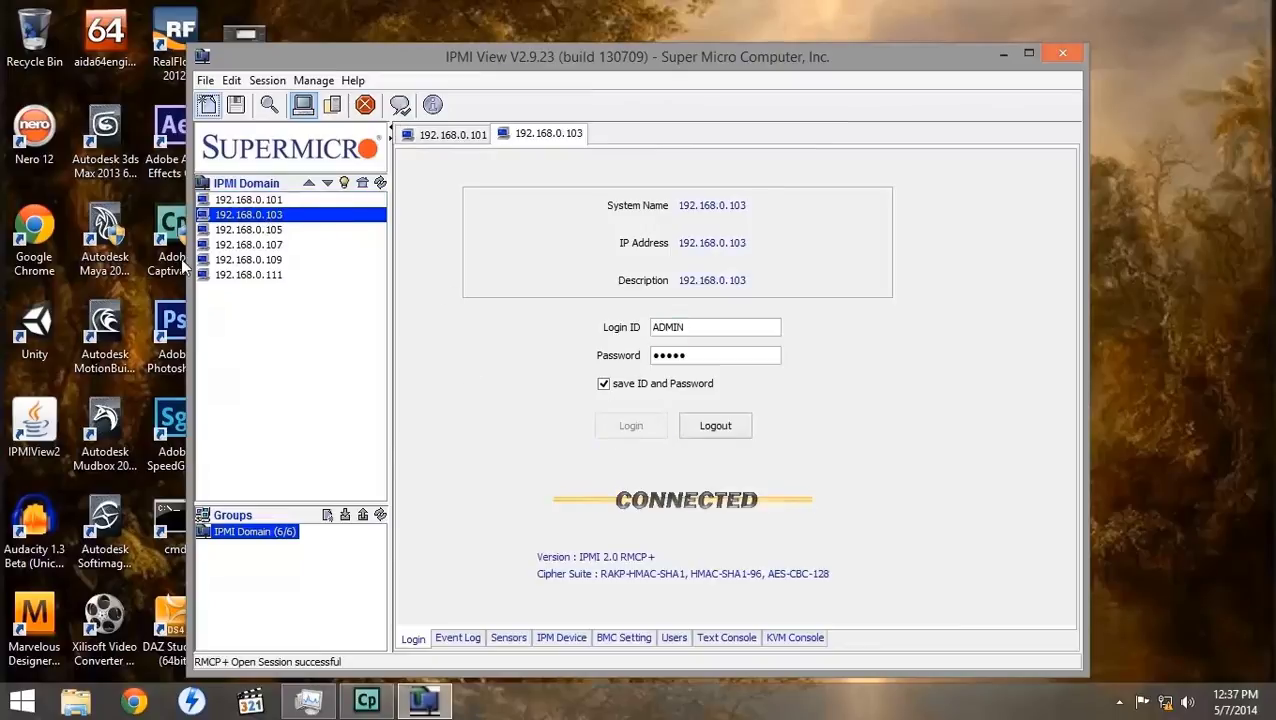
click(246, 231)
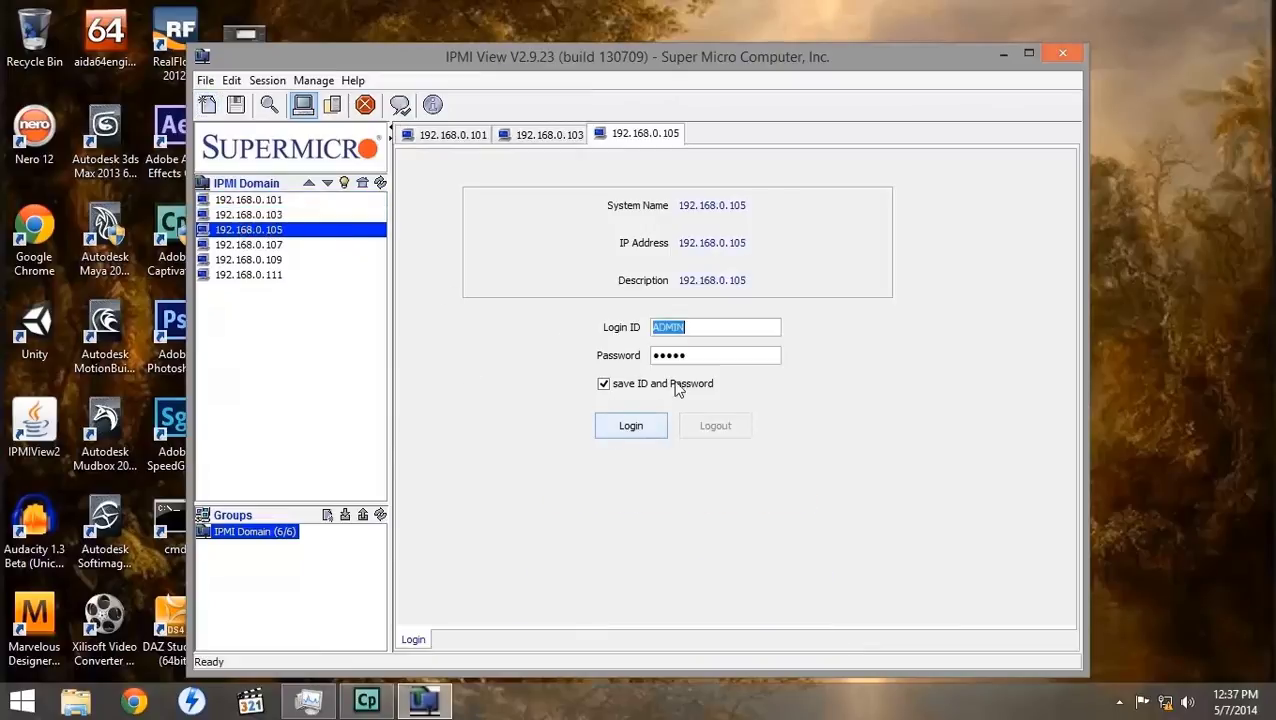
click(630, 427)
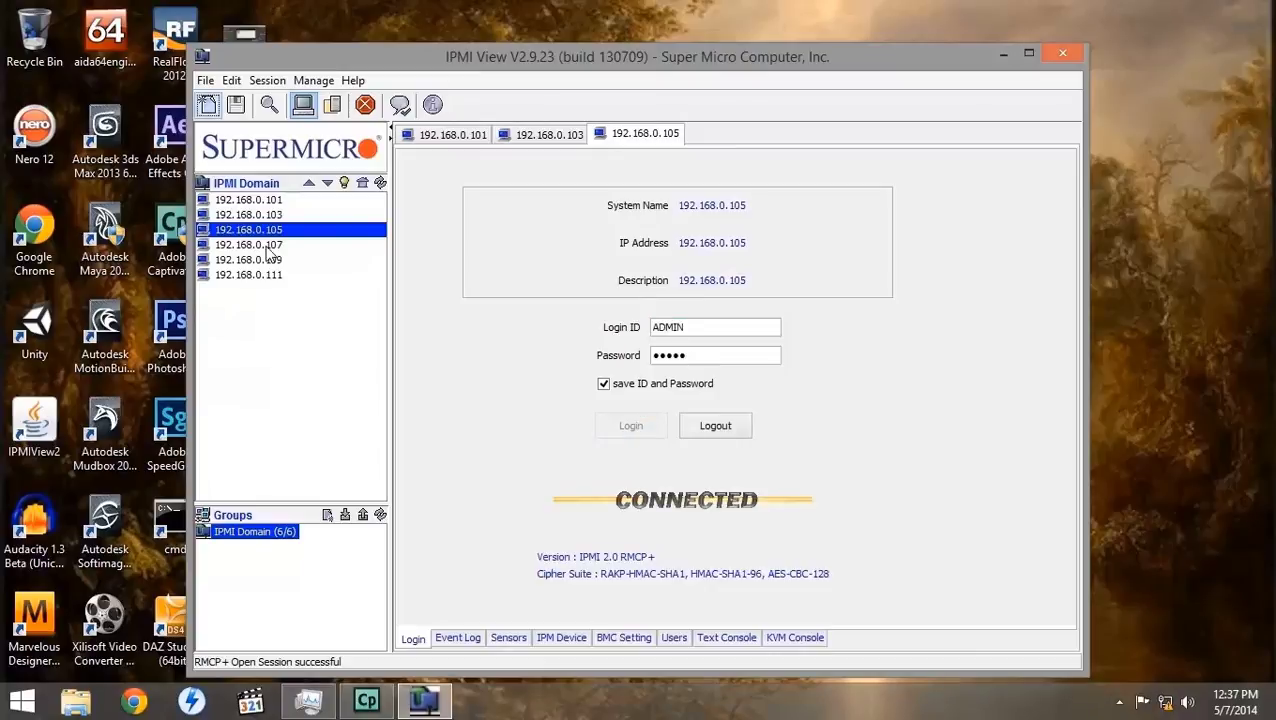
Step: Log in to 192.168.0.107, .109 and .111, then select all six in Group Management
click(262, 246)
click(628, 428)
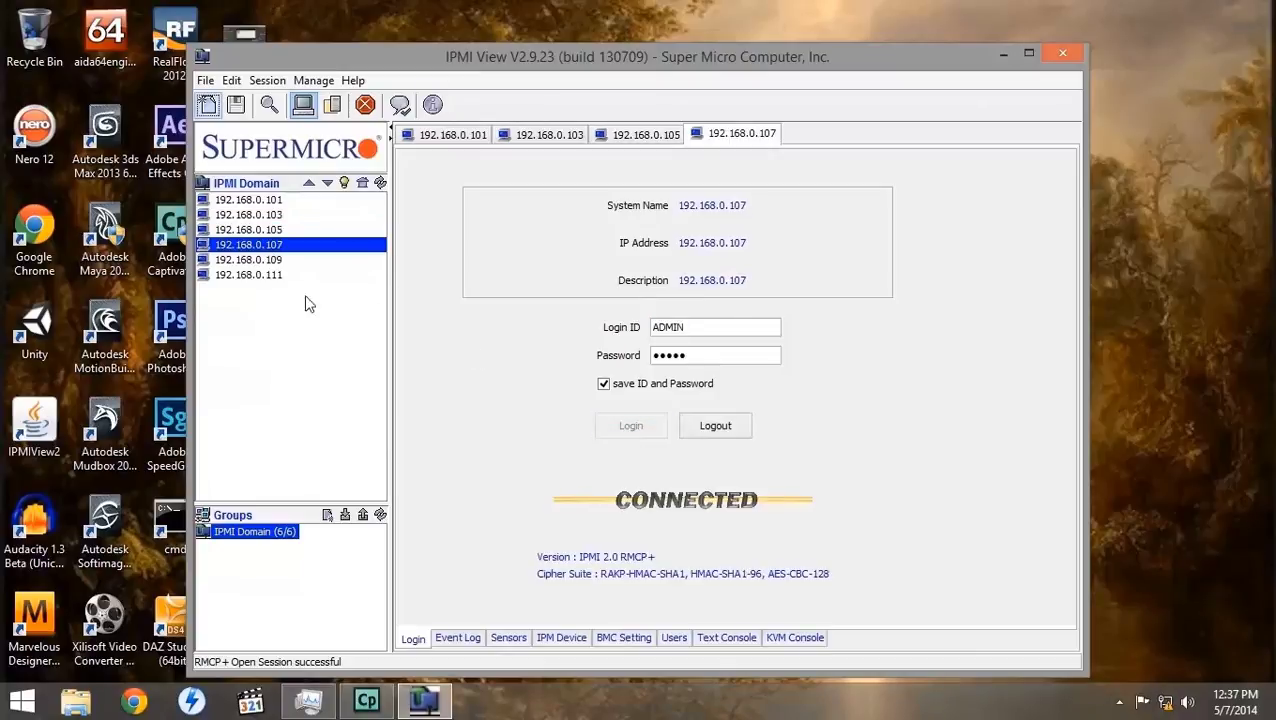
click(268, 261)
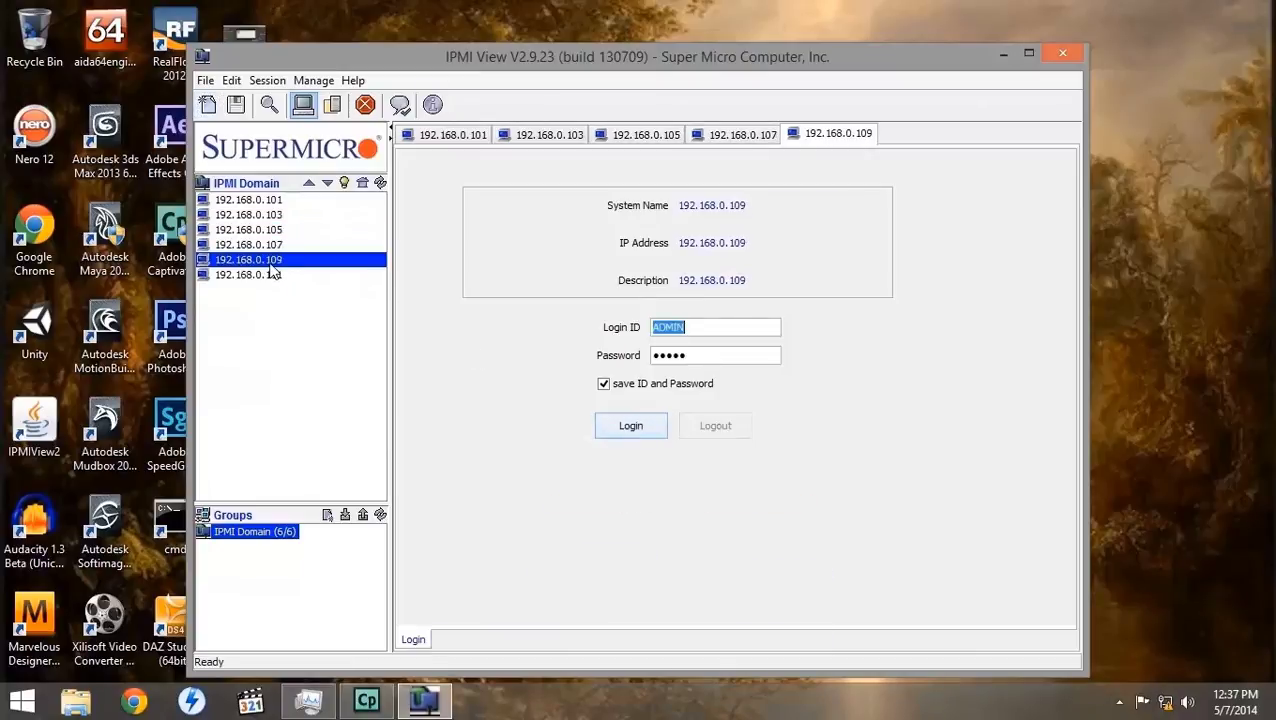
click(636, 432)
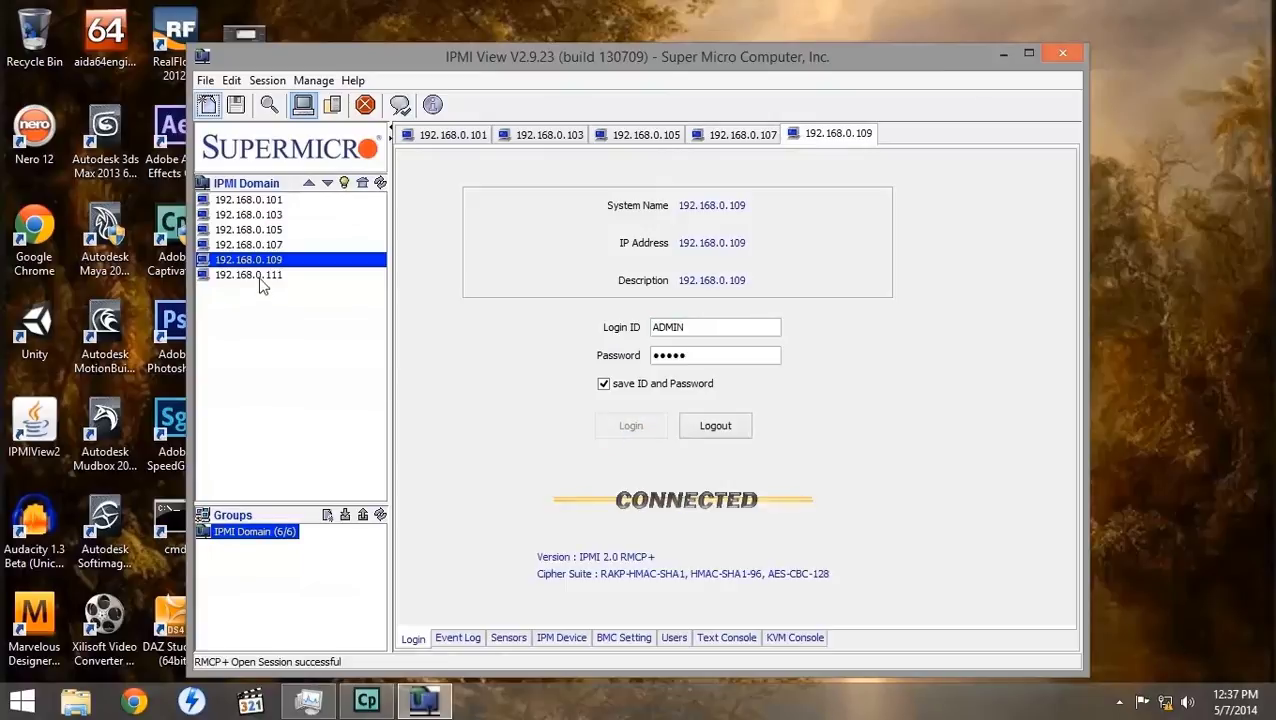
click(262, 276)
click(632, 430)
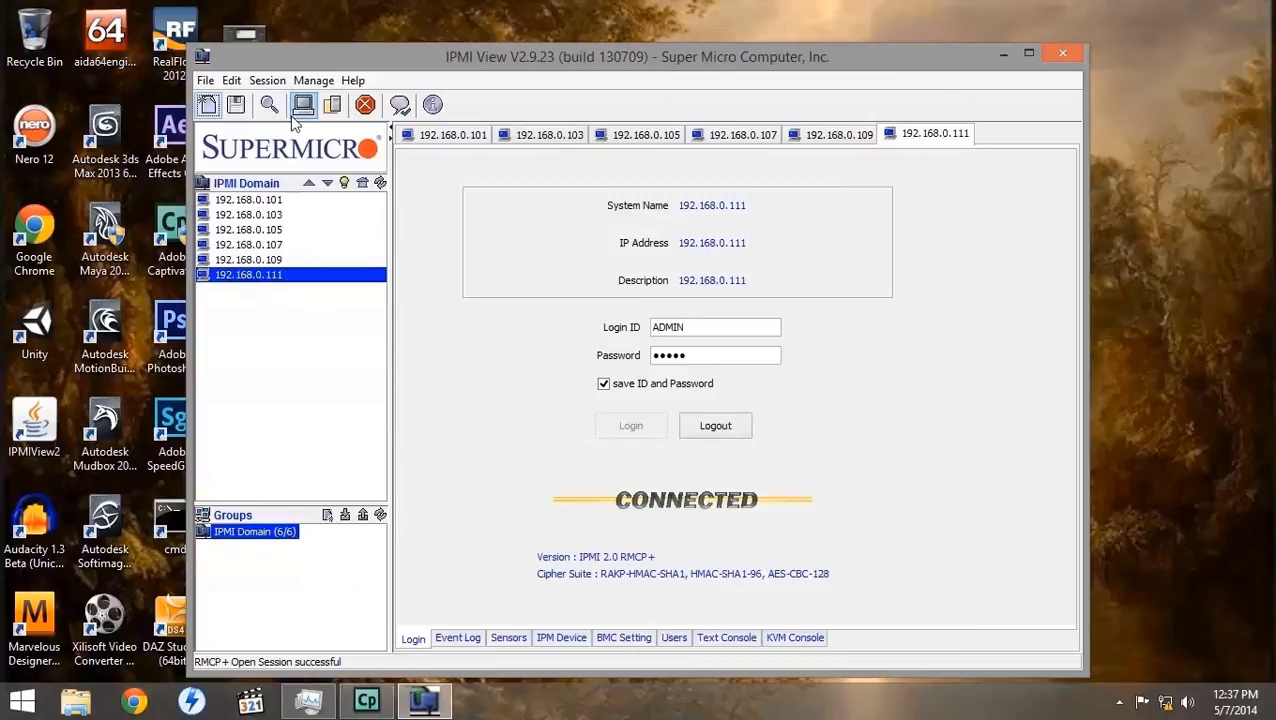
click(333, 105)
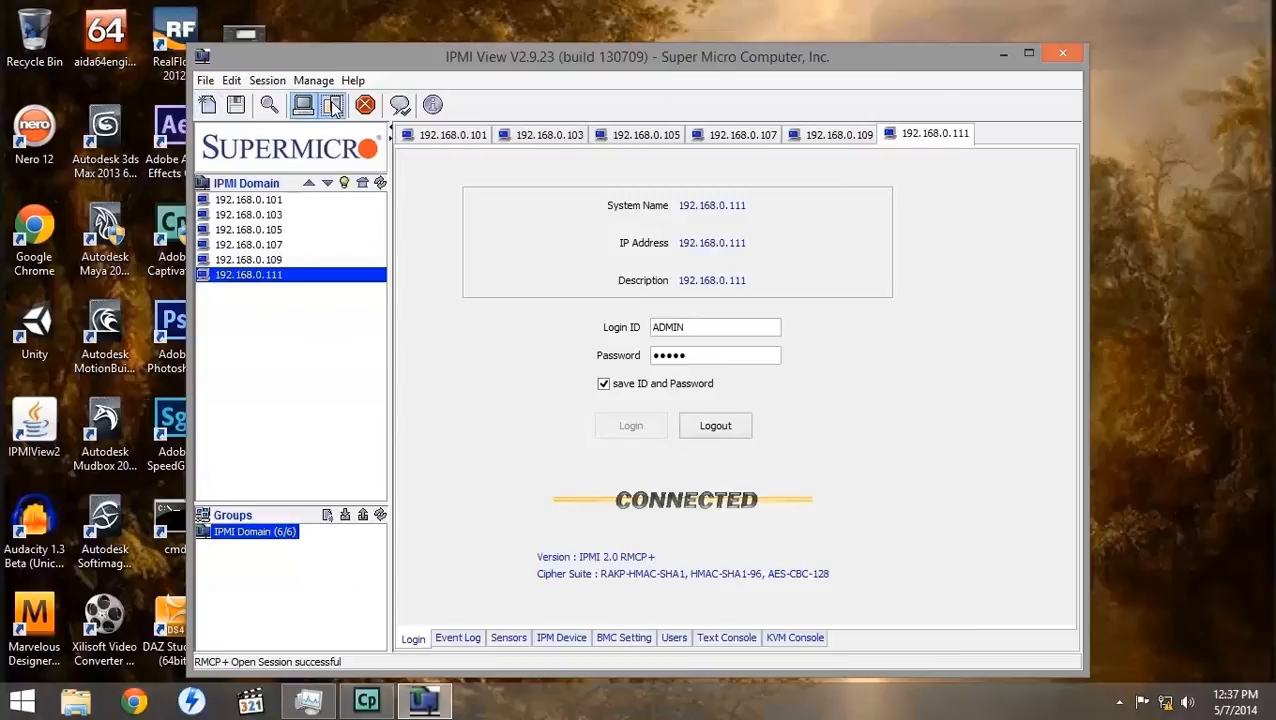
drag(262, 280, 254, 203)
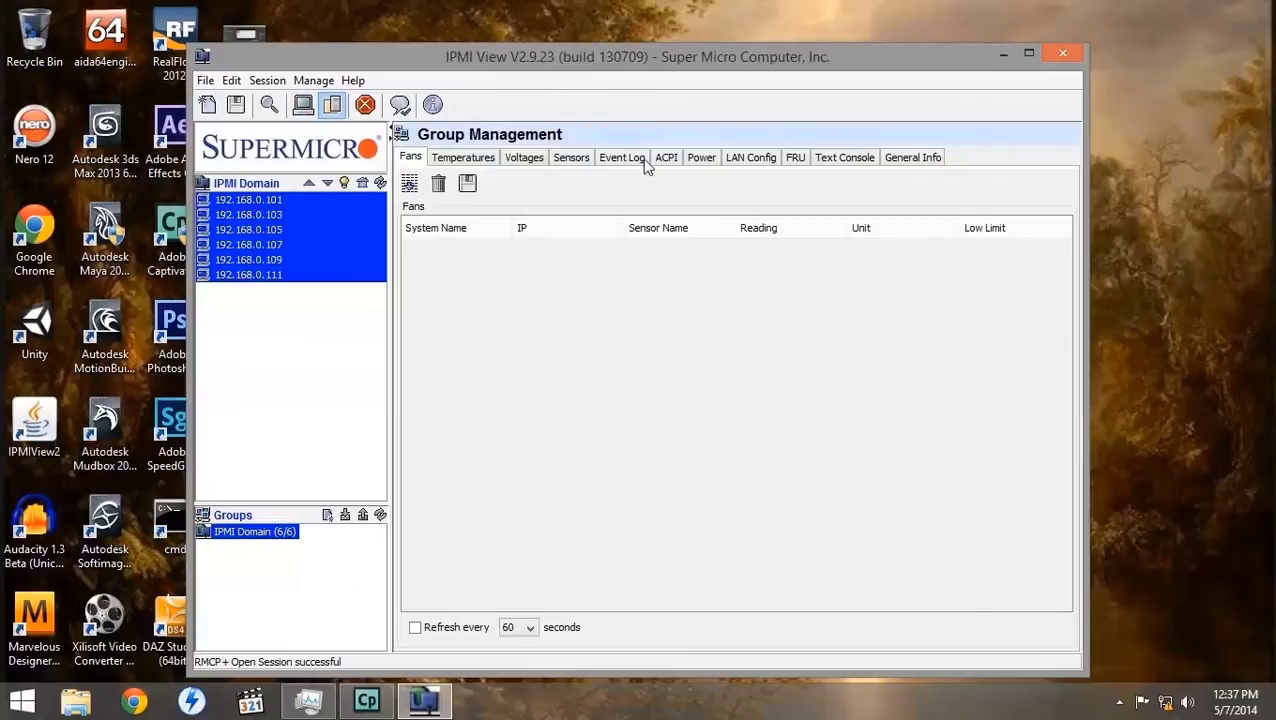
Step: Power up all six servers from the group Power tab, confirming with Yes
click(700, 160)
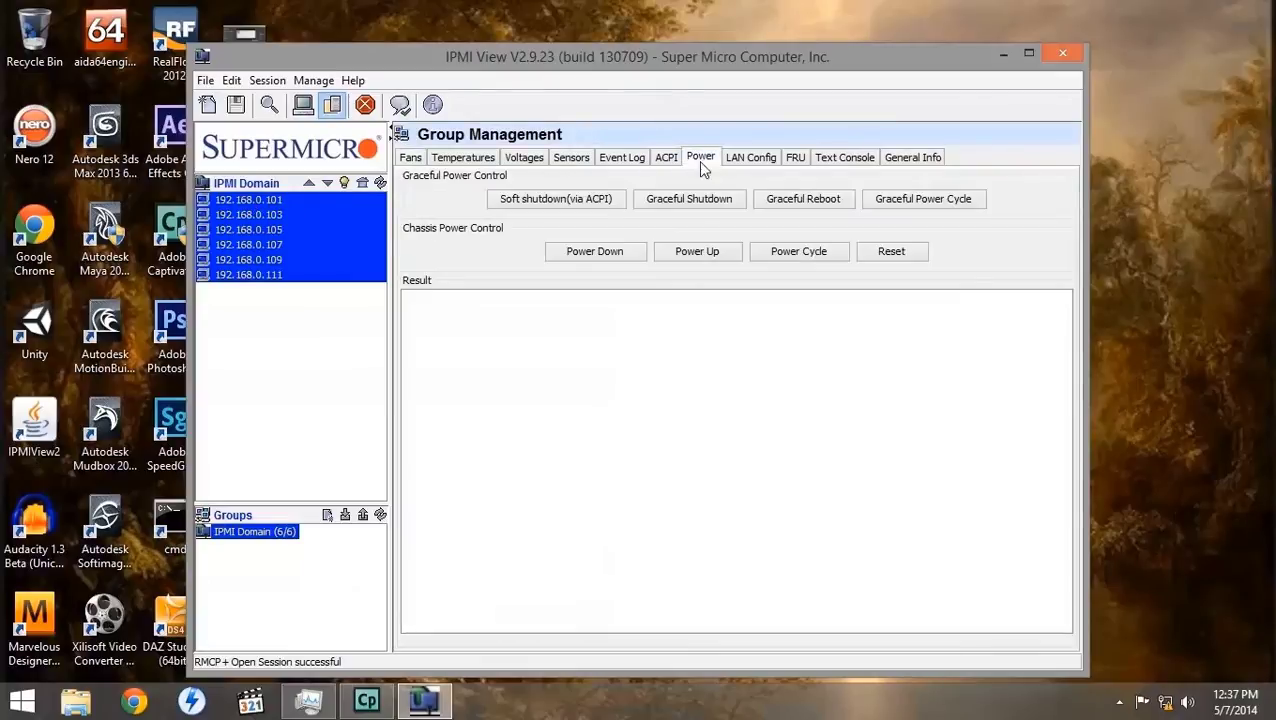
click(697, 253)
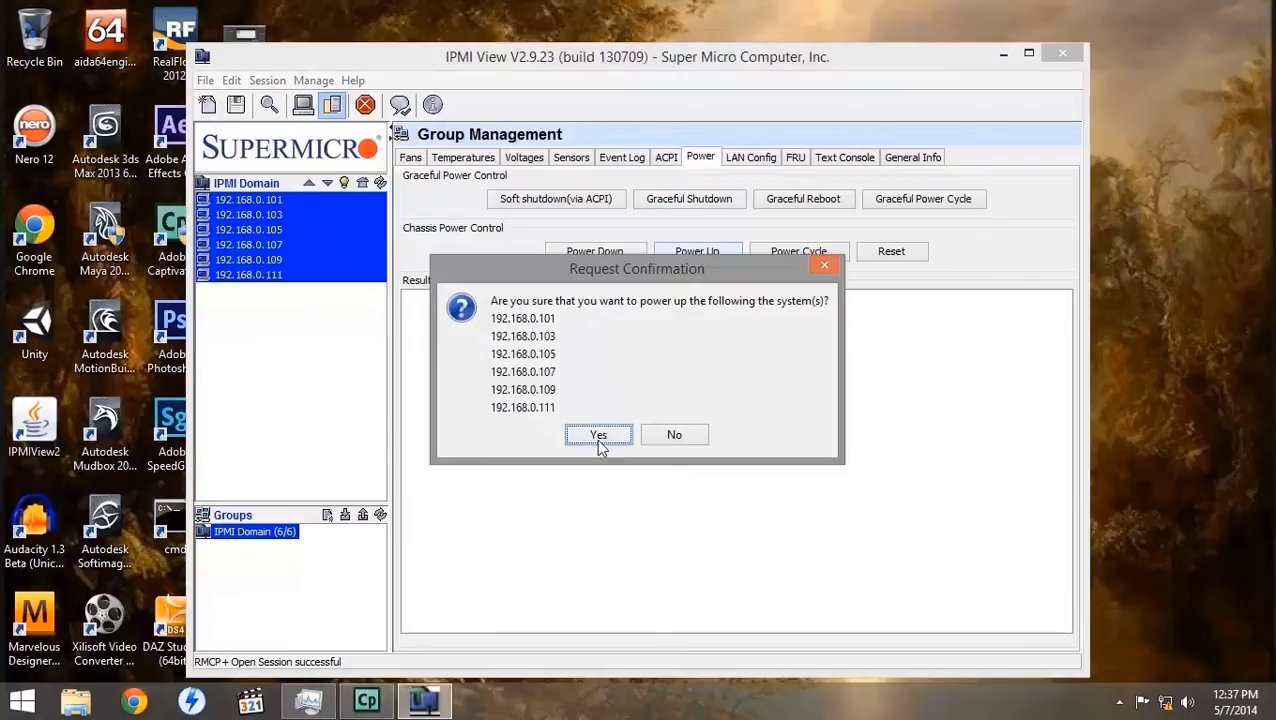
click(595, 436)
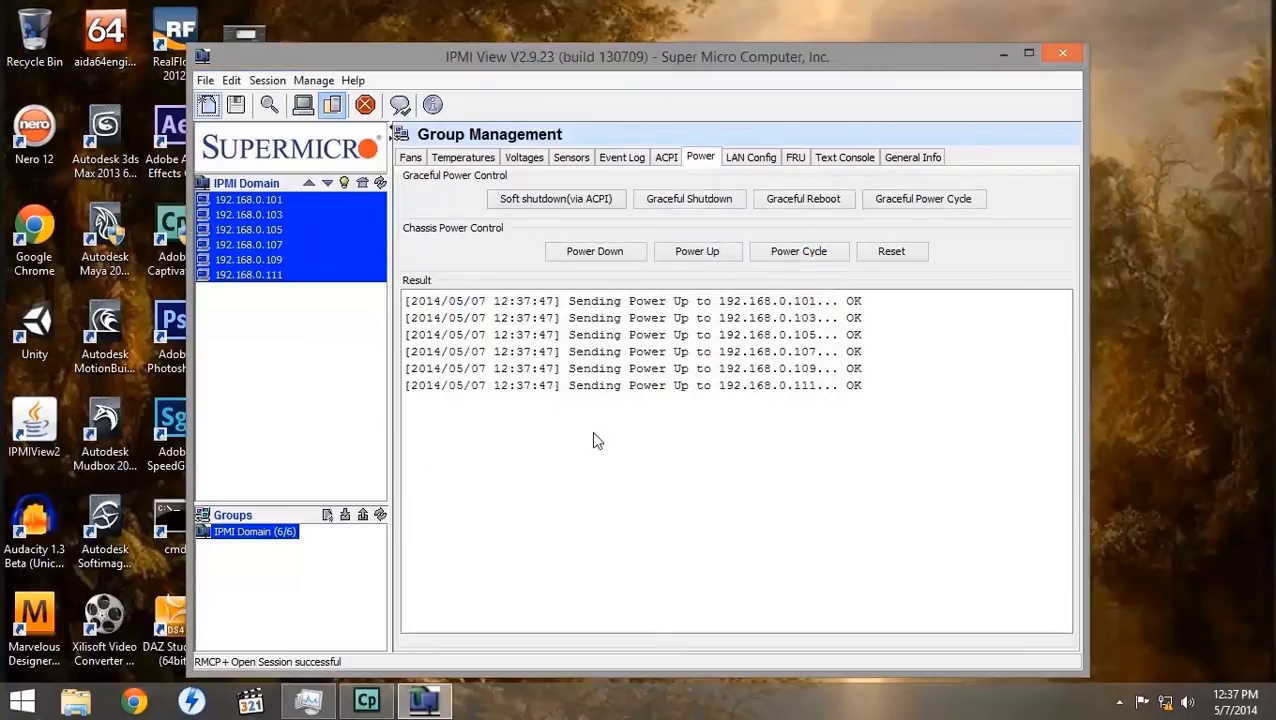
click(303, 104)
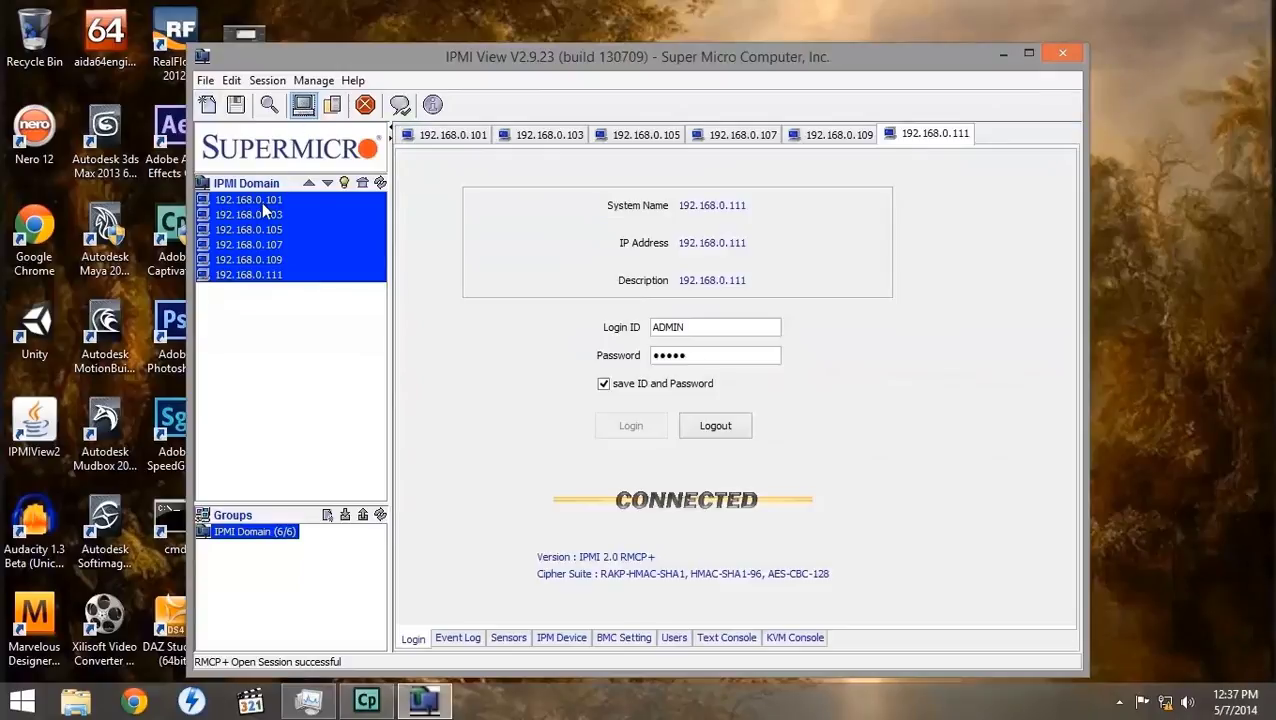
Step: Launch the KVM console from the KVM Console page, then select server 192.168.0.111
click(264, 200)
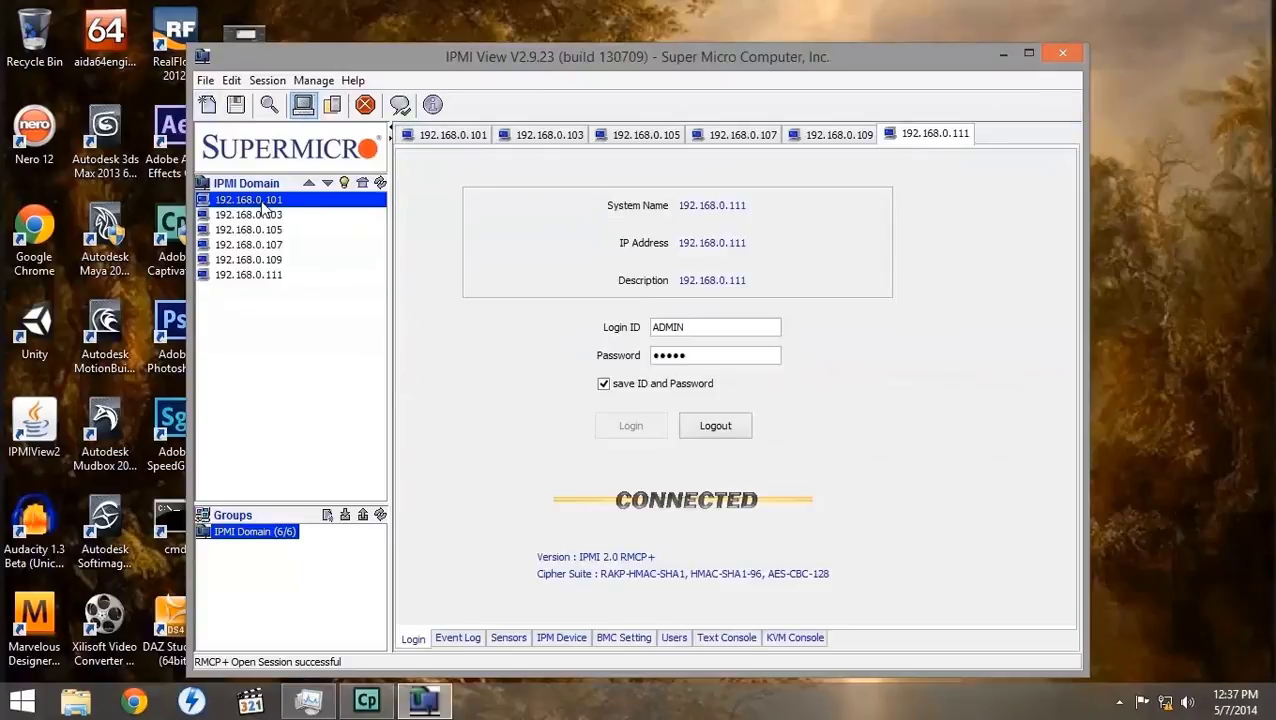
click(794, 637)
click(715, 403)
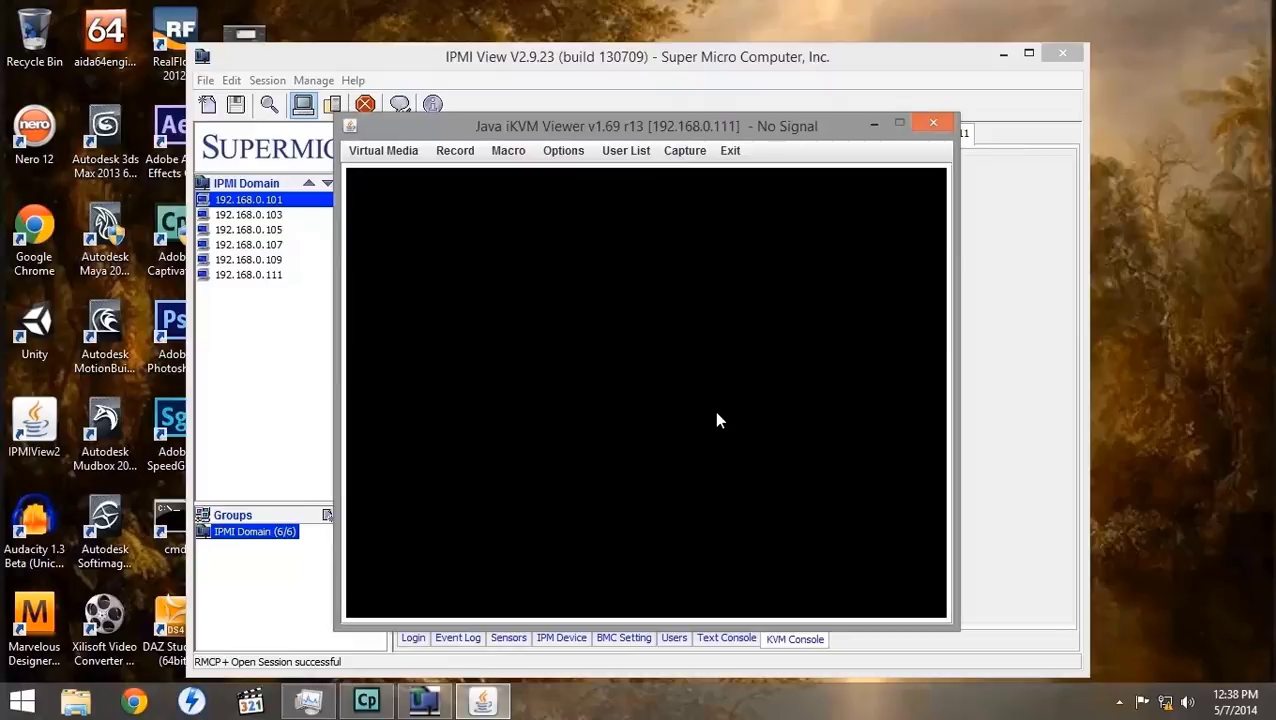
click(246, 274)
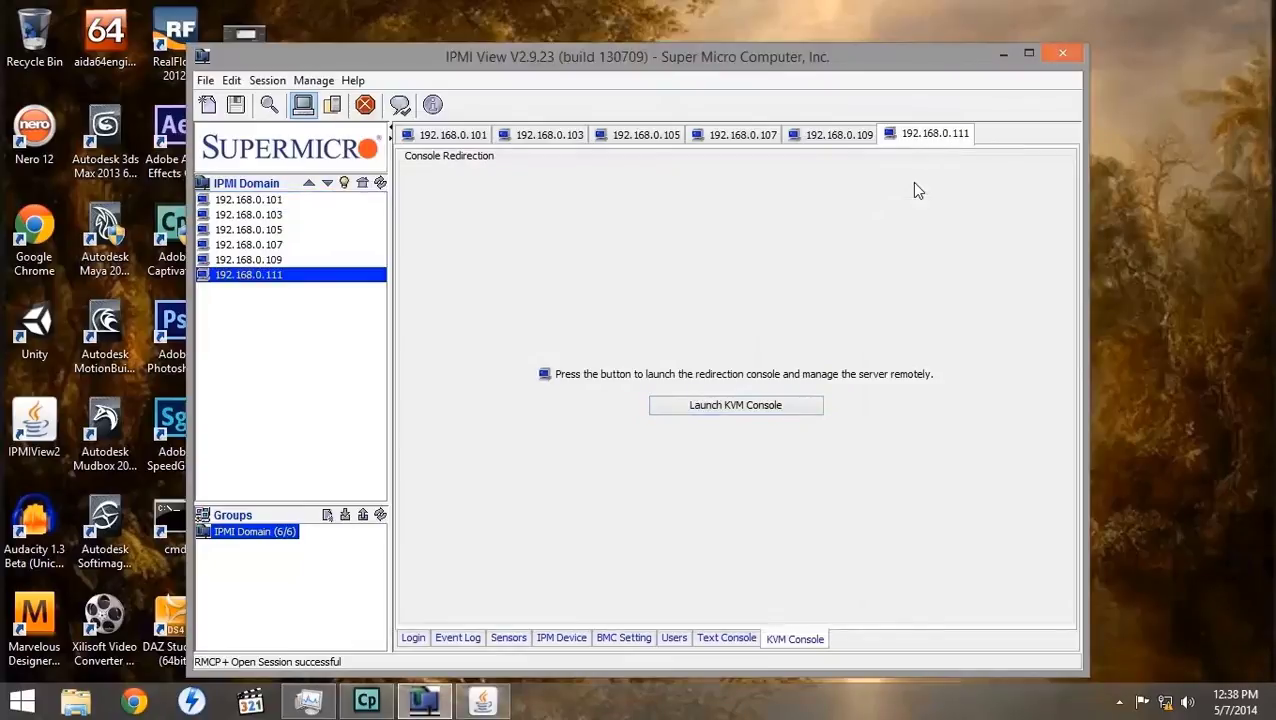
Step: Dismiss Node 11's Shutdown Event Tracker with reason 'Power Failure: Cord Unplugged' and minimize the viewer
click(483, 705)
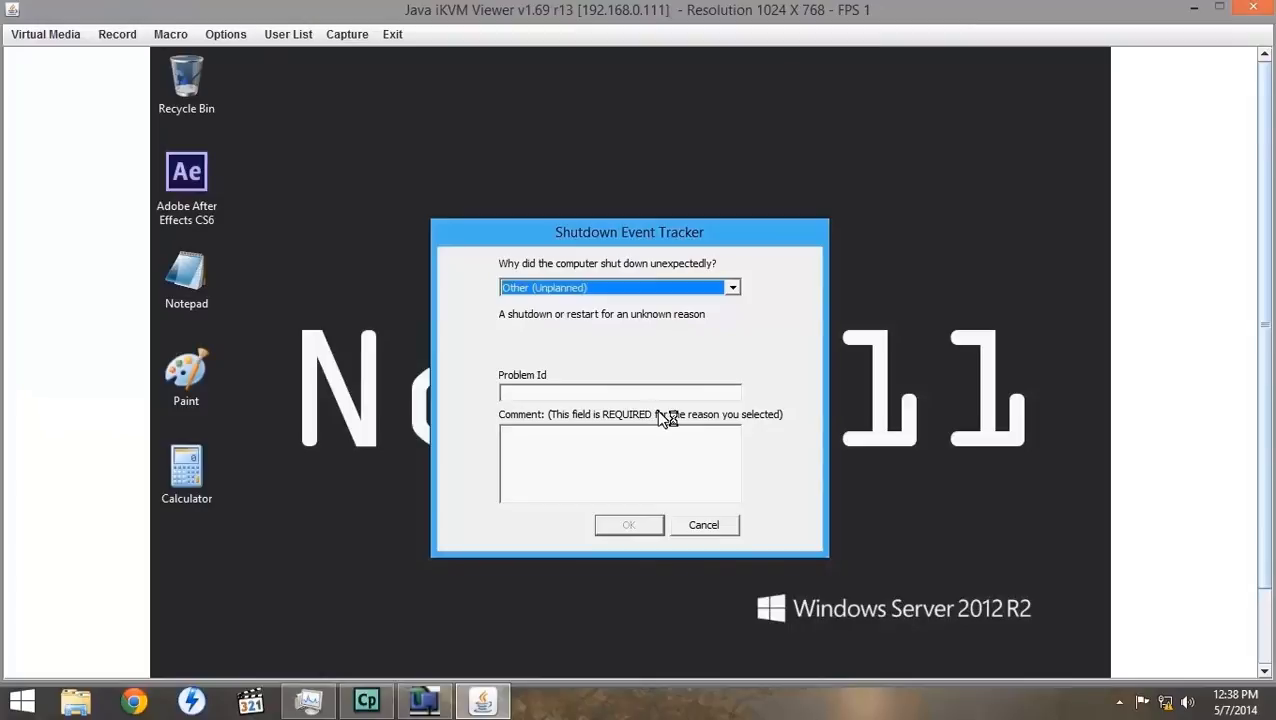
click(733, 288)
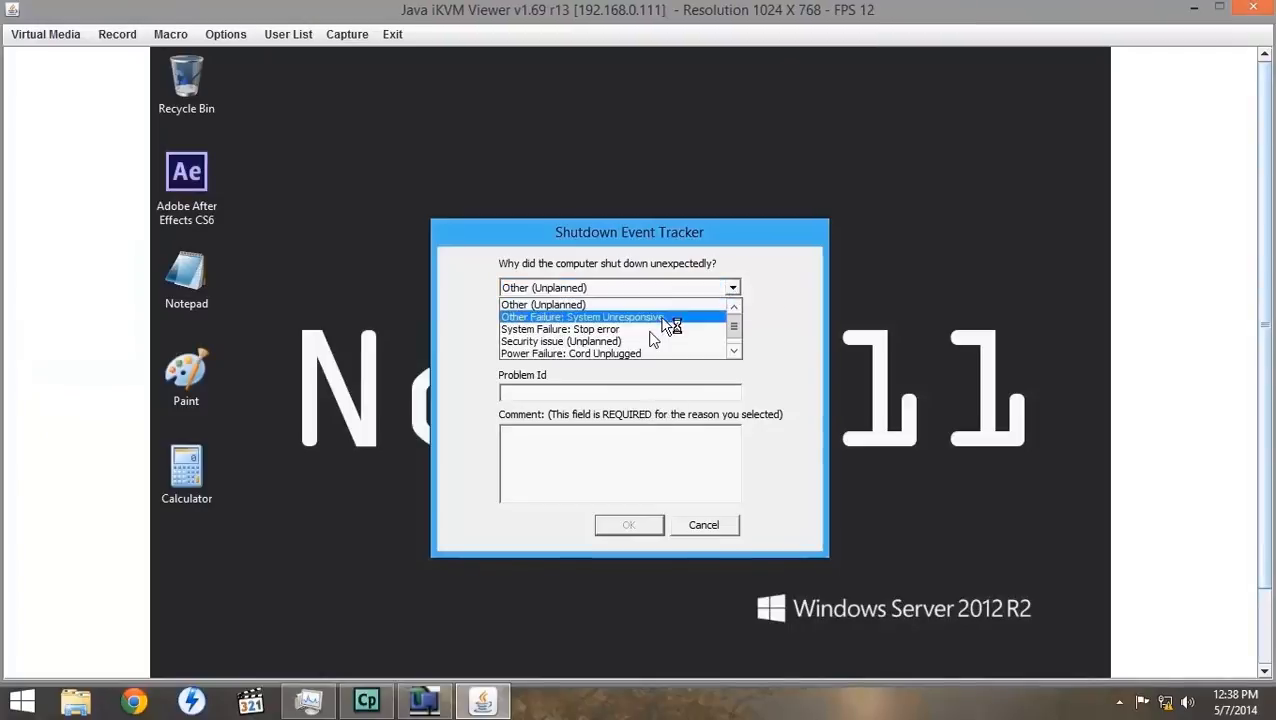
click(636, 353)
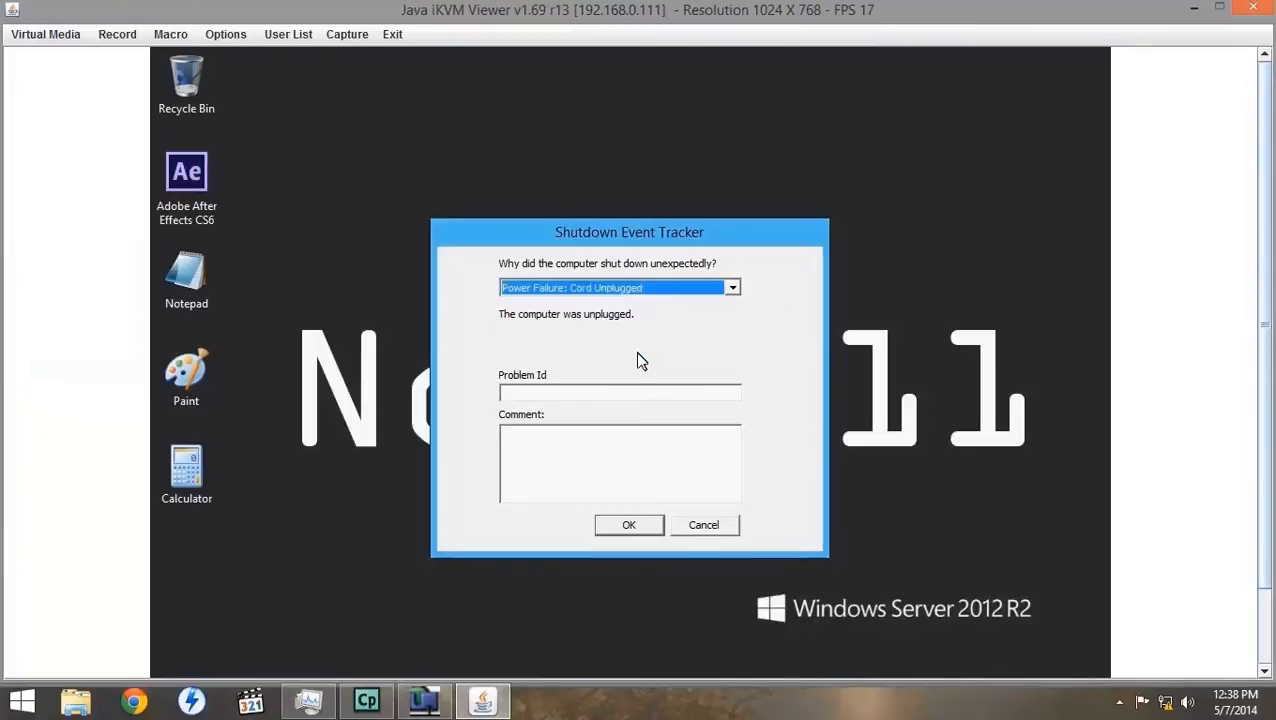
click(627, 524)
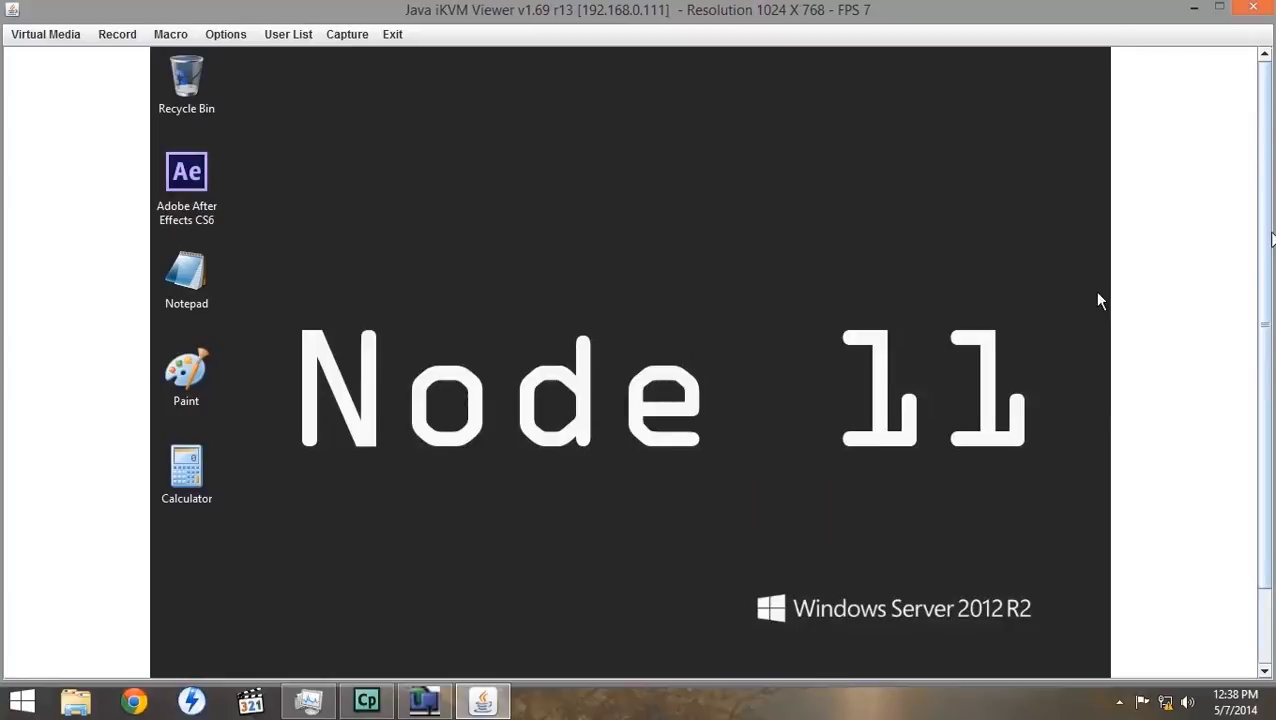
drag(1266, 165, 1265, 258)
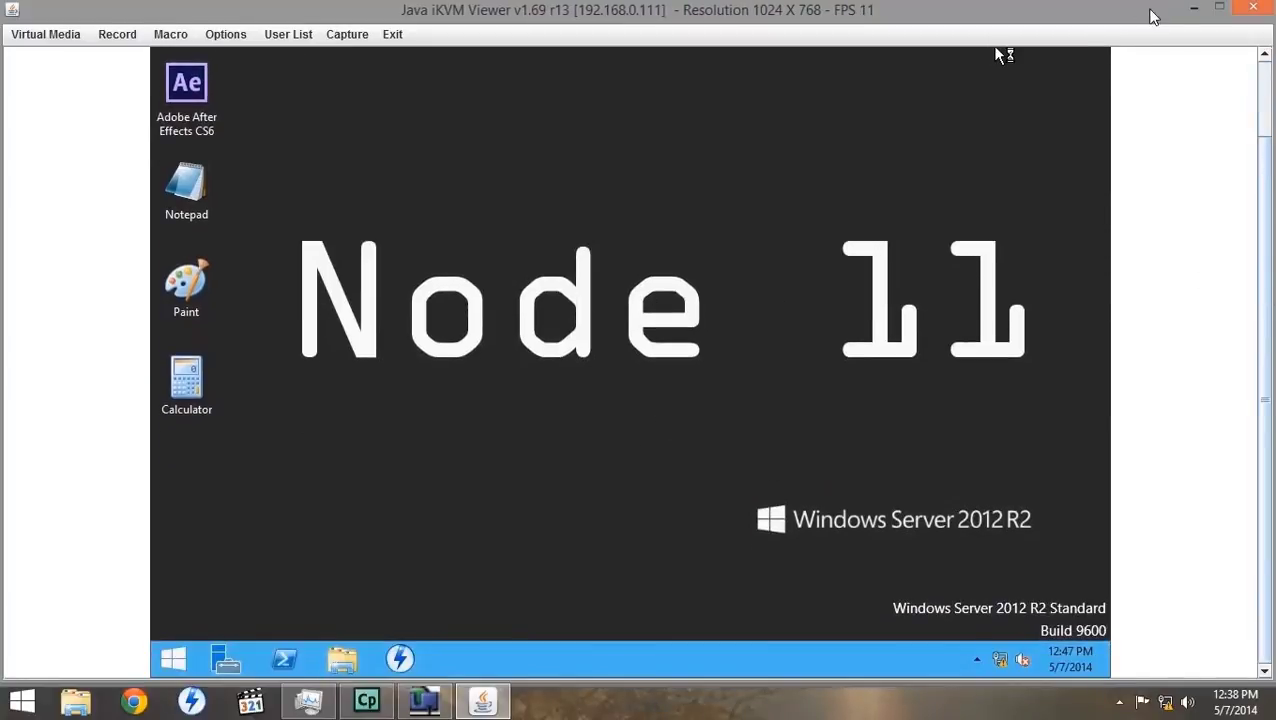
click(1193, 8)
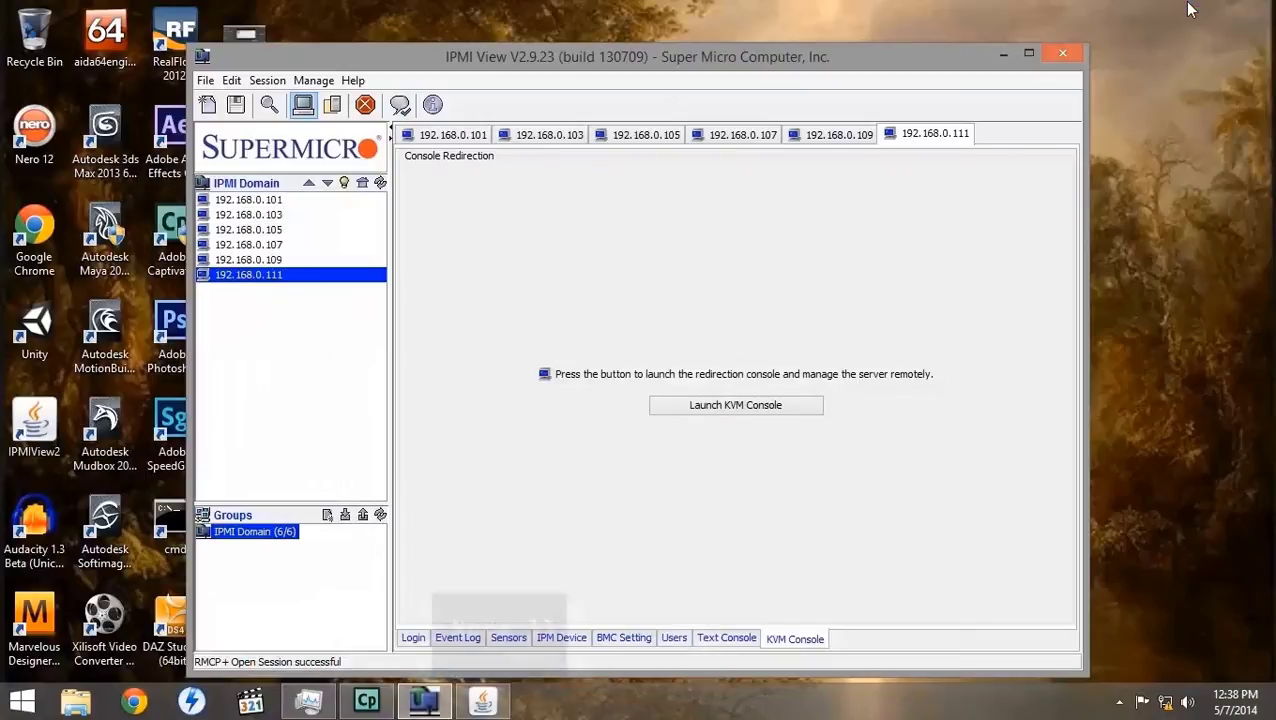
Step: Launch KVM consoles for servers 192.168.0.109, 192.168.0.107 and 192.168.0.105
click(840, 136)
click(784, 640)
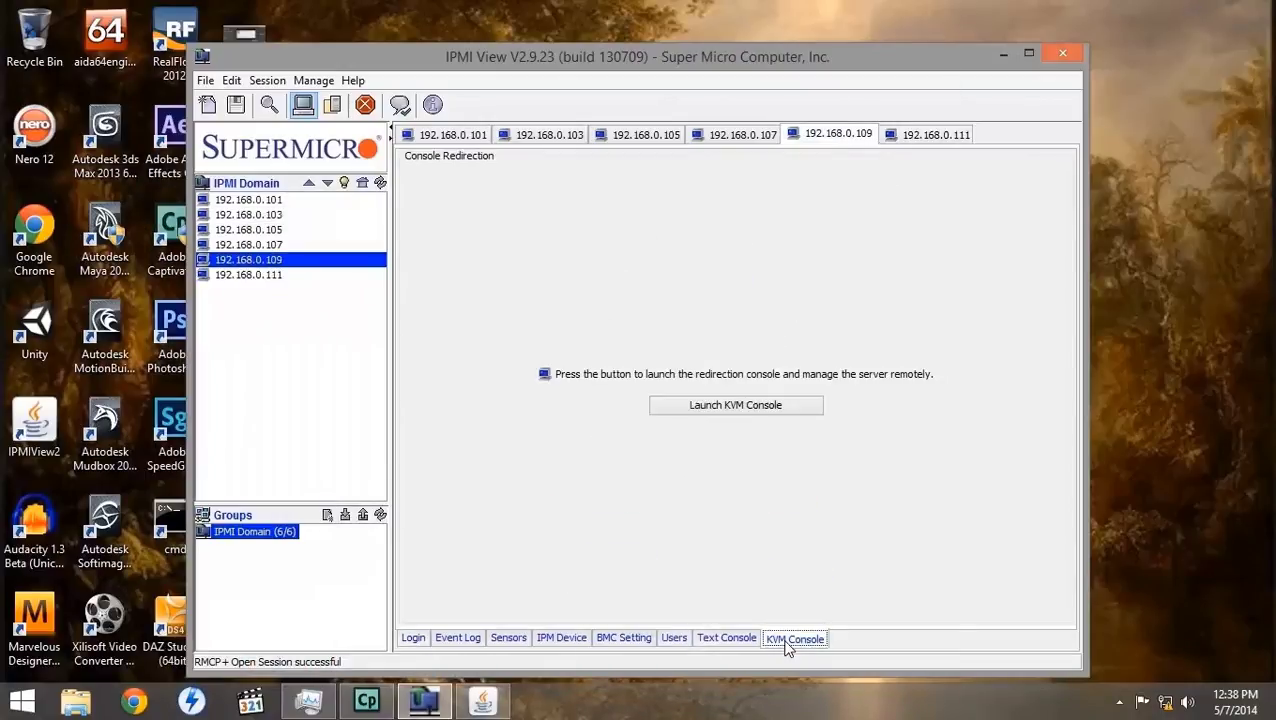
click(707, 410)
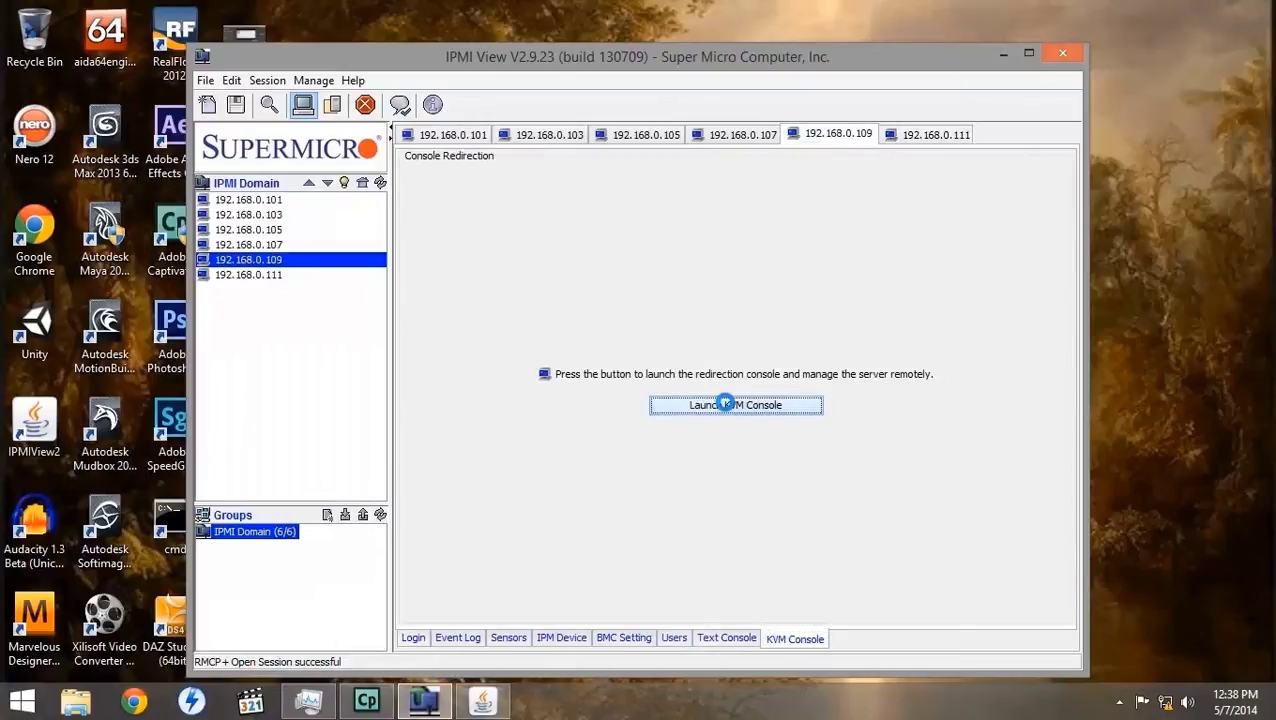
click(733, 140)
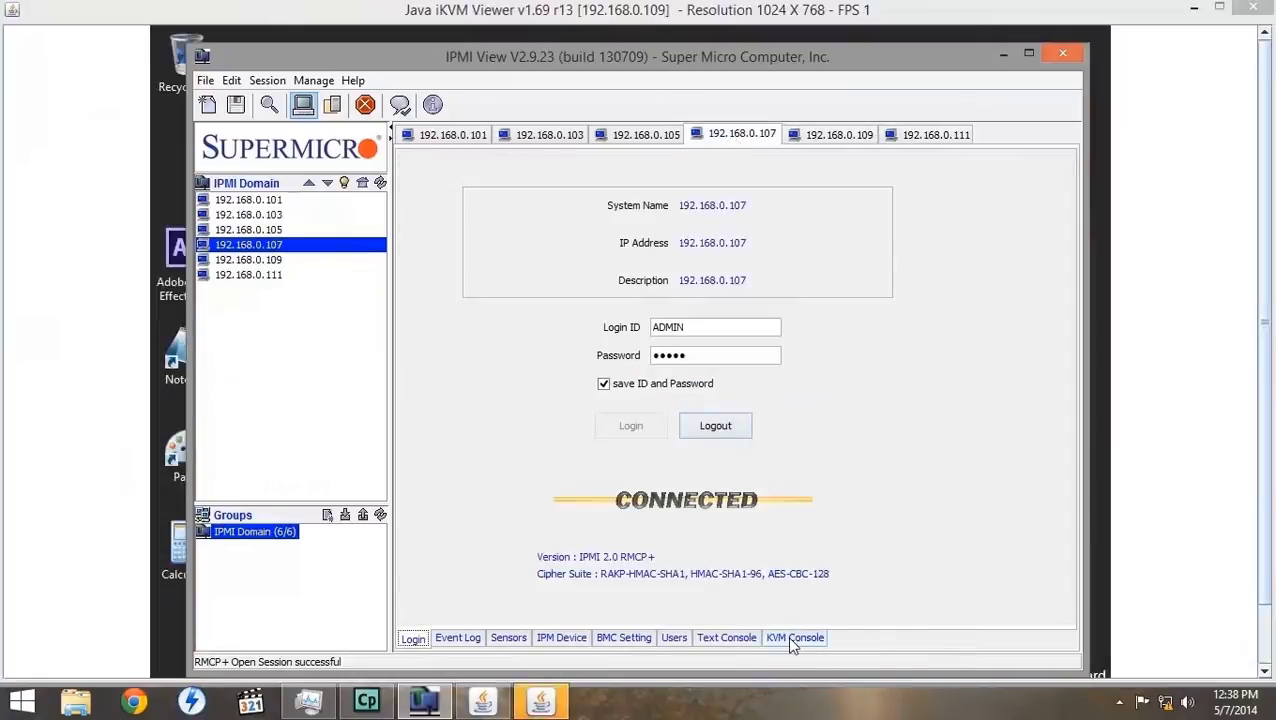
click(787, 638)
click(718, 412)
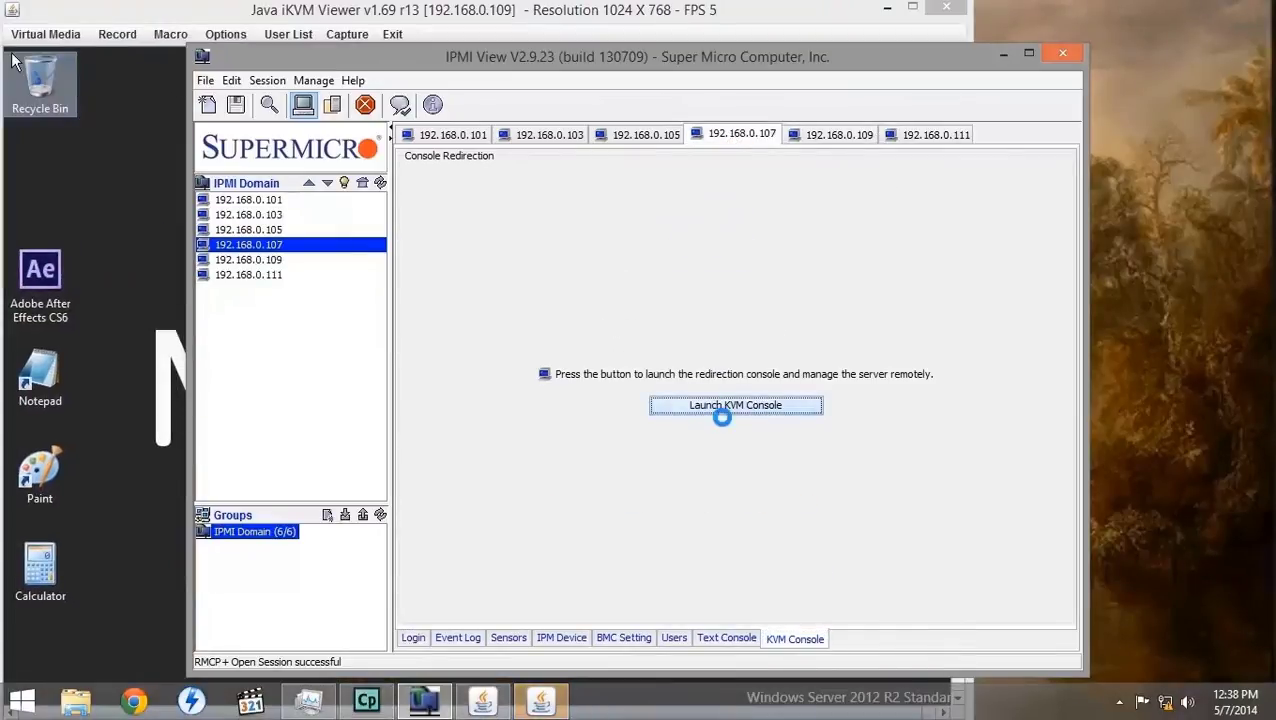
click(658, 137)
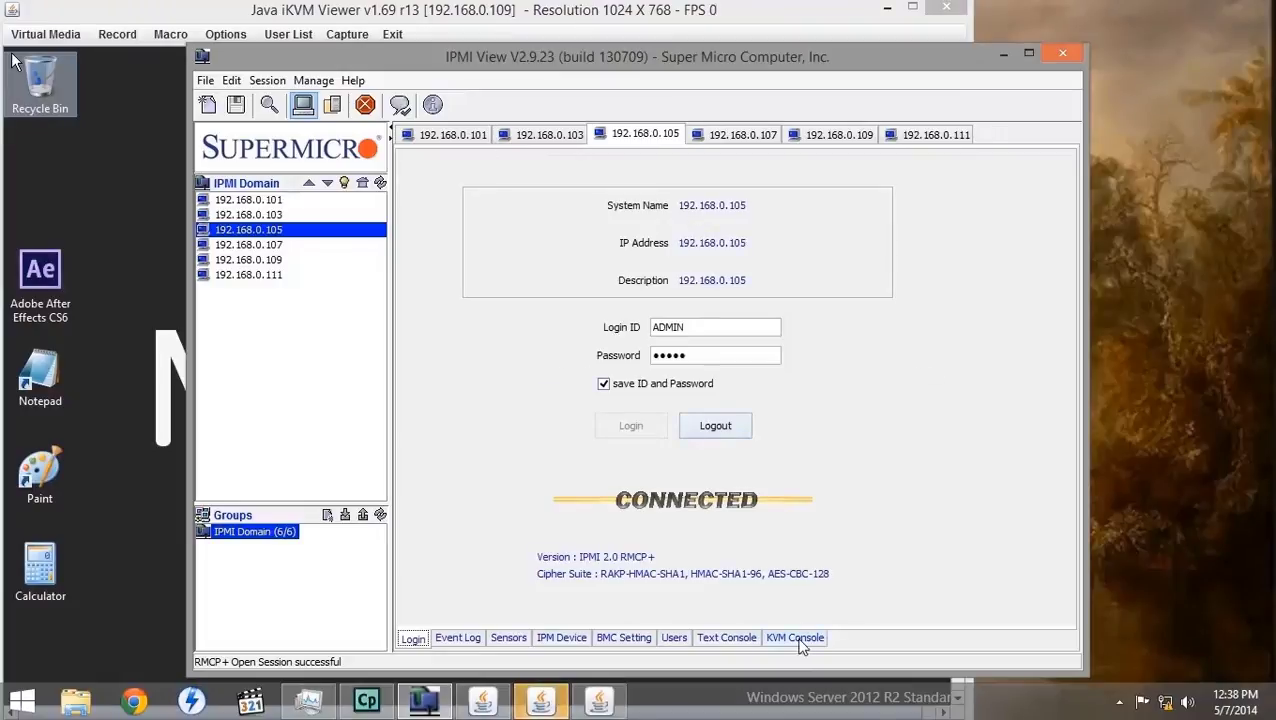
click(797, 638)
click(722, 407)
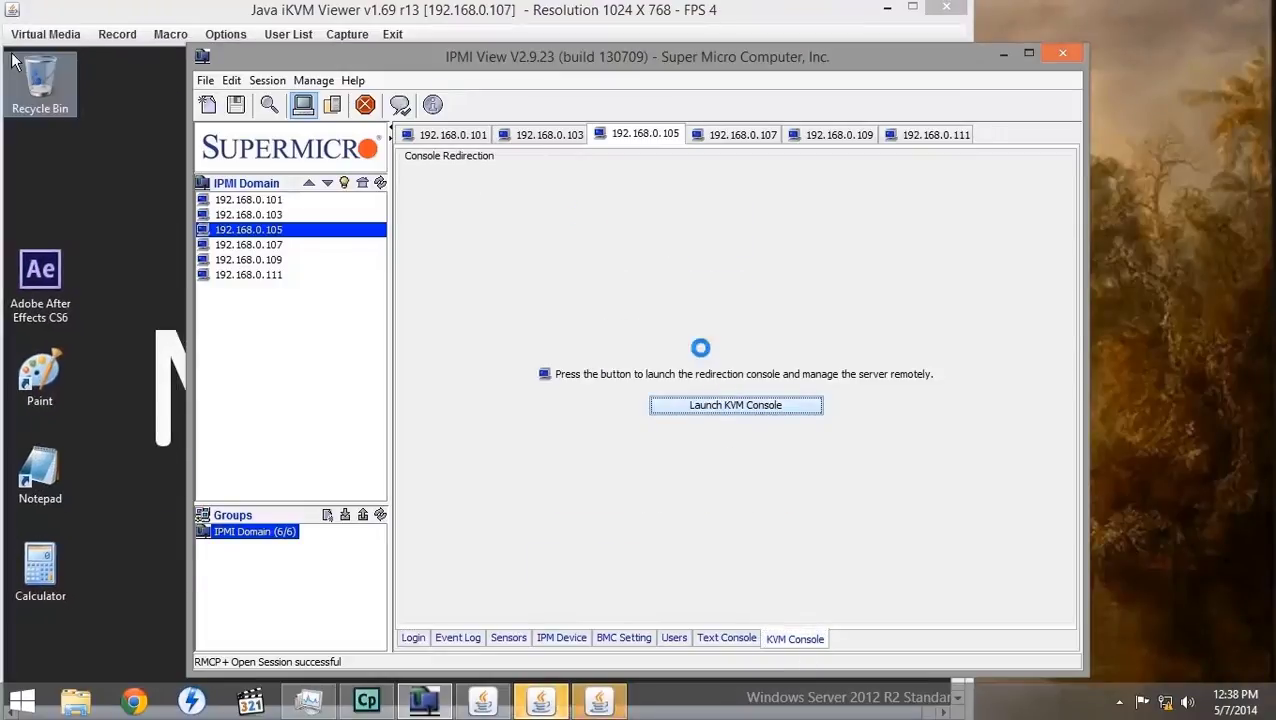
Step: Launch KVM consoles for servers 192.168.0.103 and 192.168.0.101
click(556, 138)
click(789, 638)
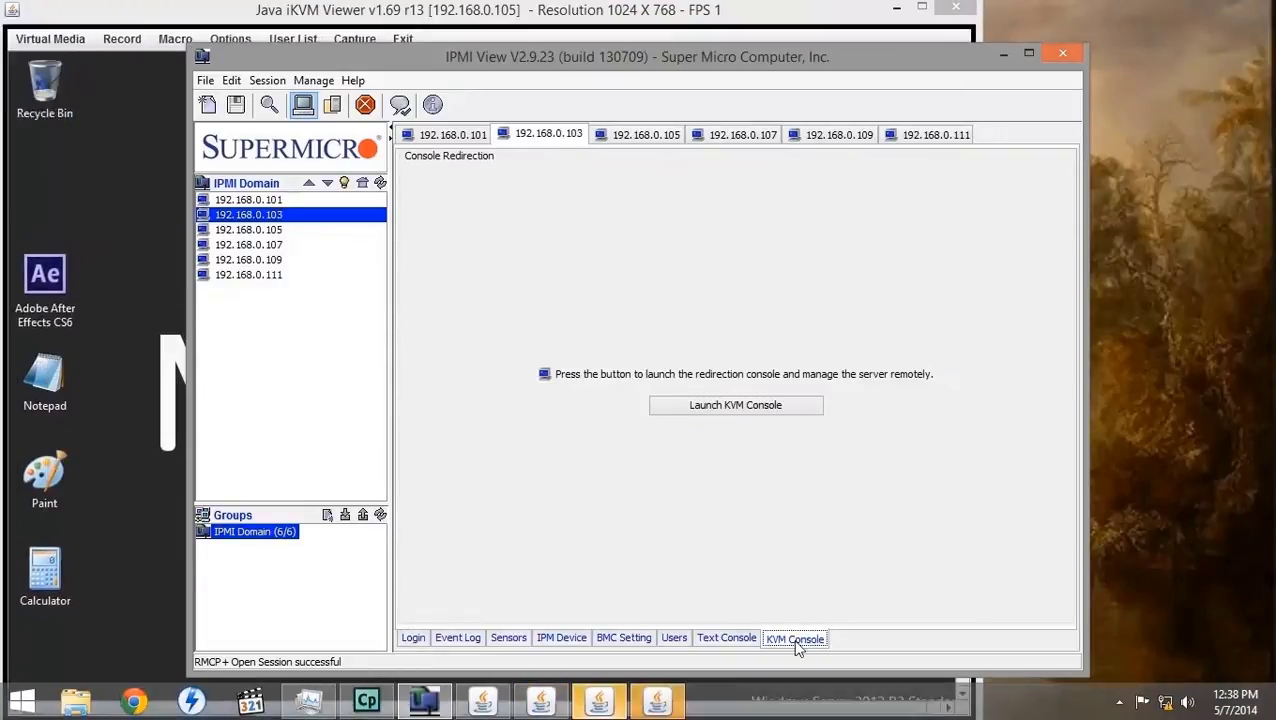
click(715, 408)
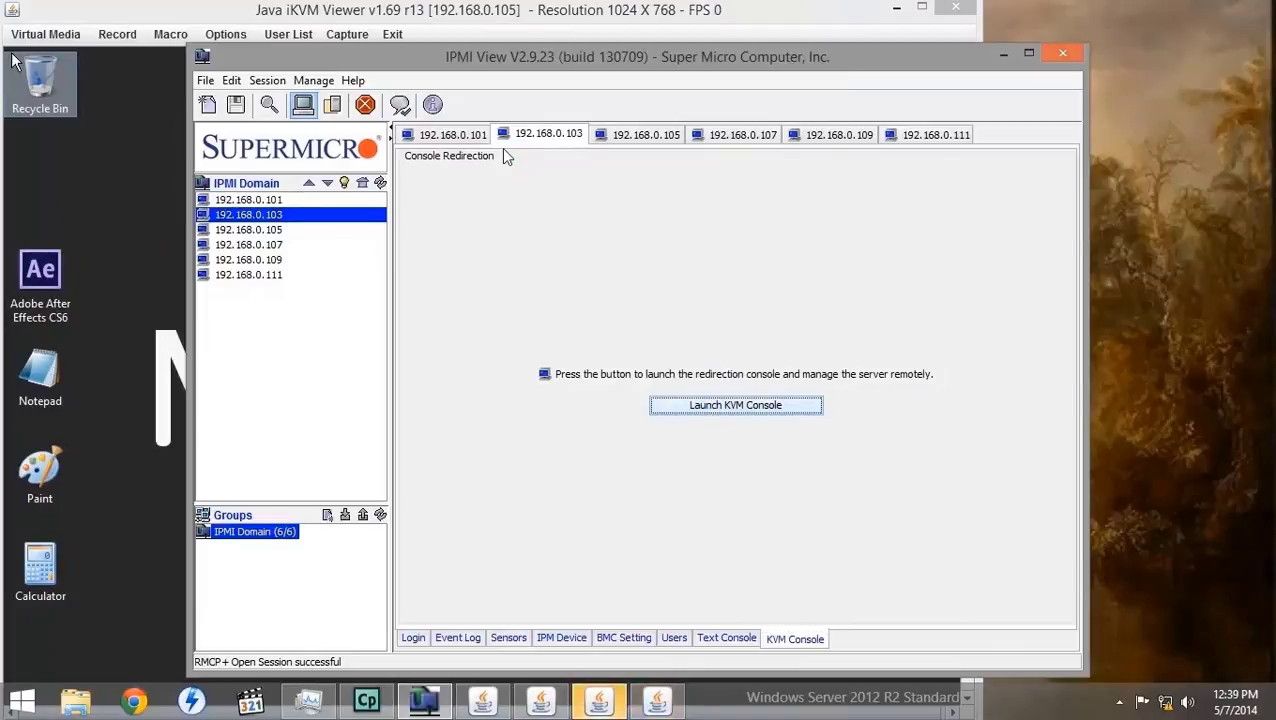
click(459, 138)
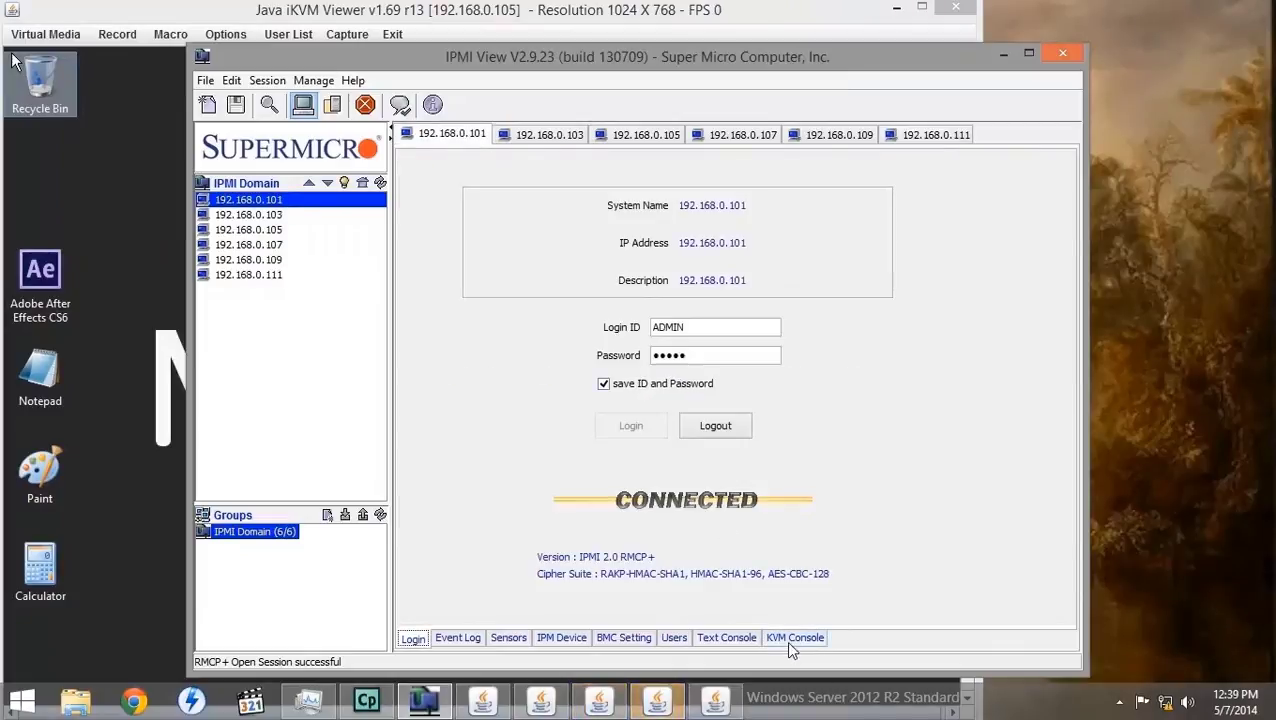
click(786, 640)
click(704, 408)
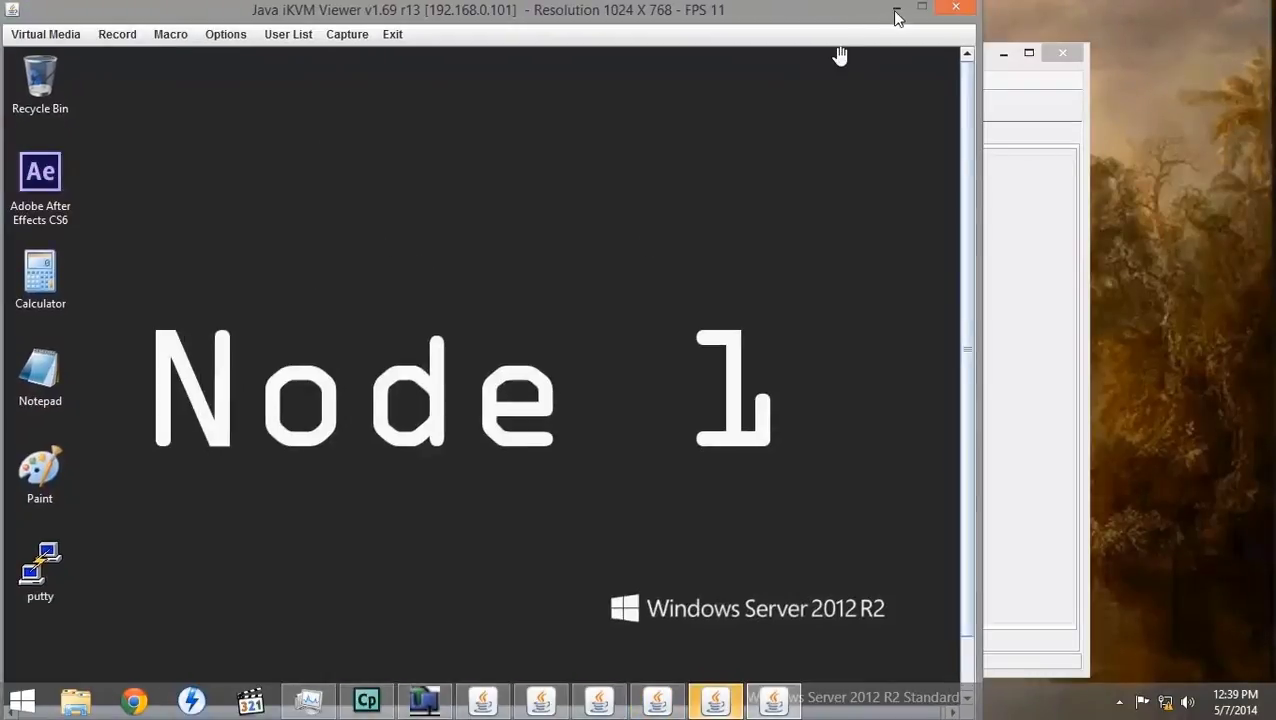
Step: Minimize the Node 1, 3, 5, 7 and 9 iKVM viewer windows
click(897, 10)
click(894, 10)
click(893, 10)
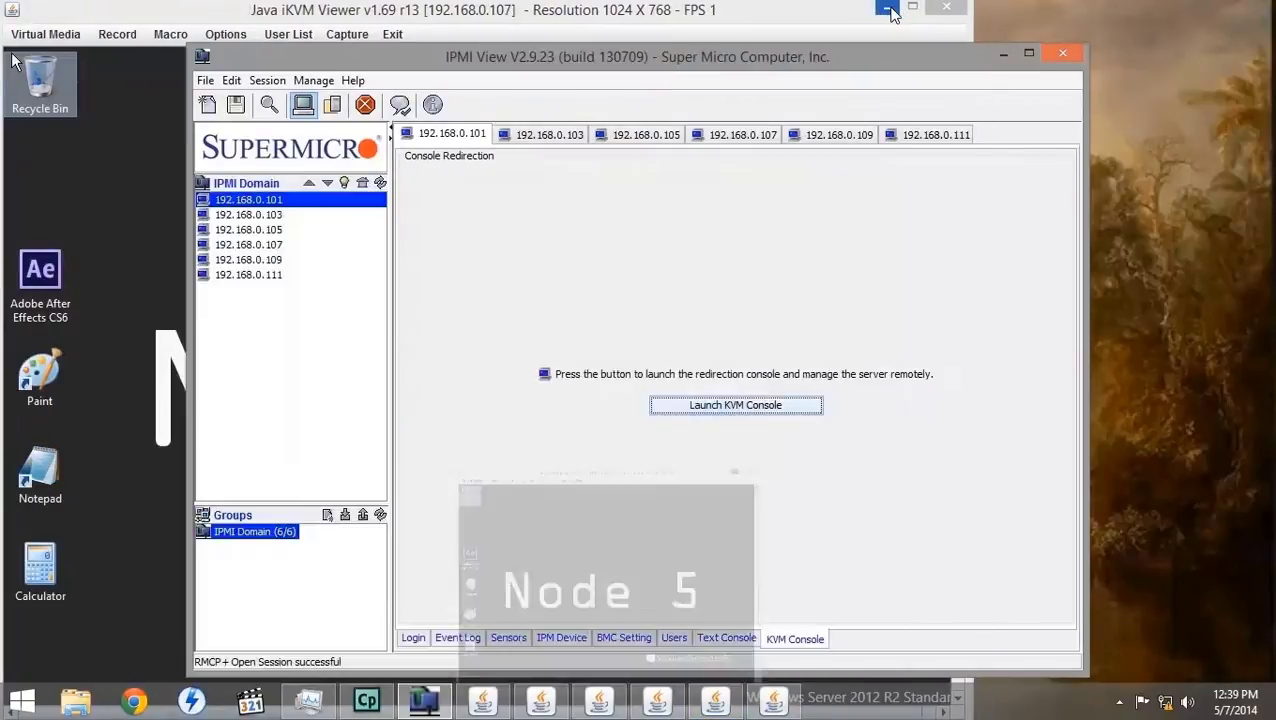
click(893, 11)
click(890, 9)
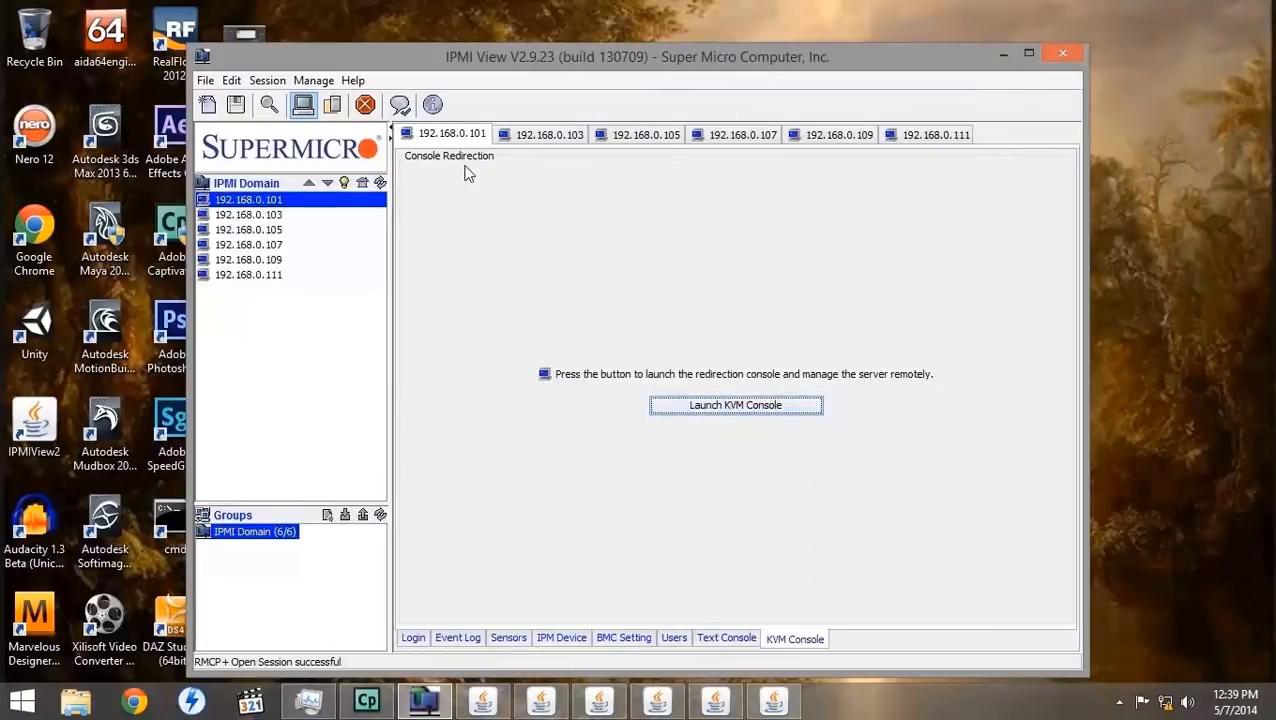
Step: Check 192.168.0.101's Sensors and IPM Device pages, then group-select all six servers
click(507, 639)
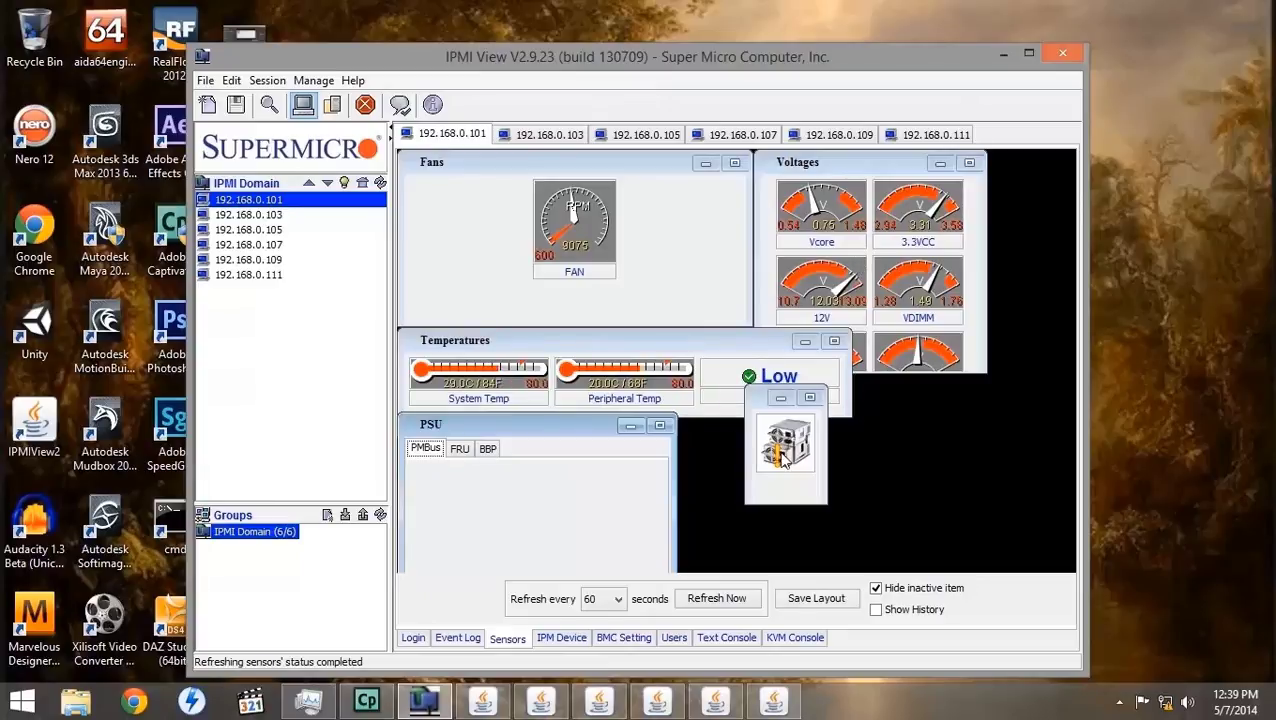
click(557, 640)
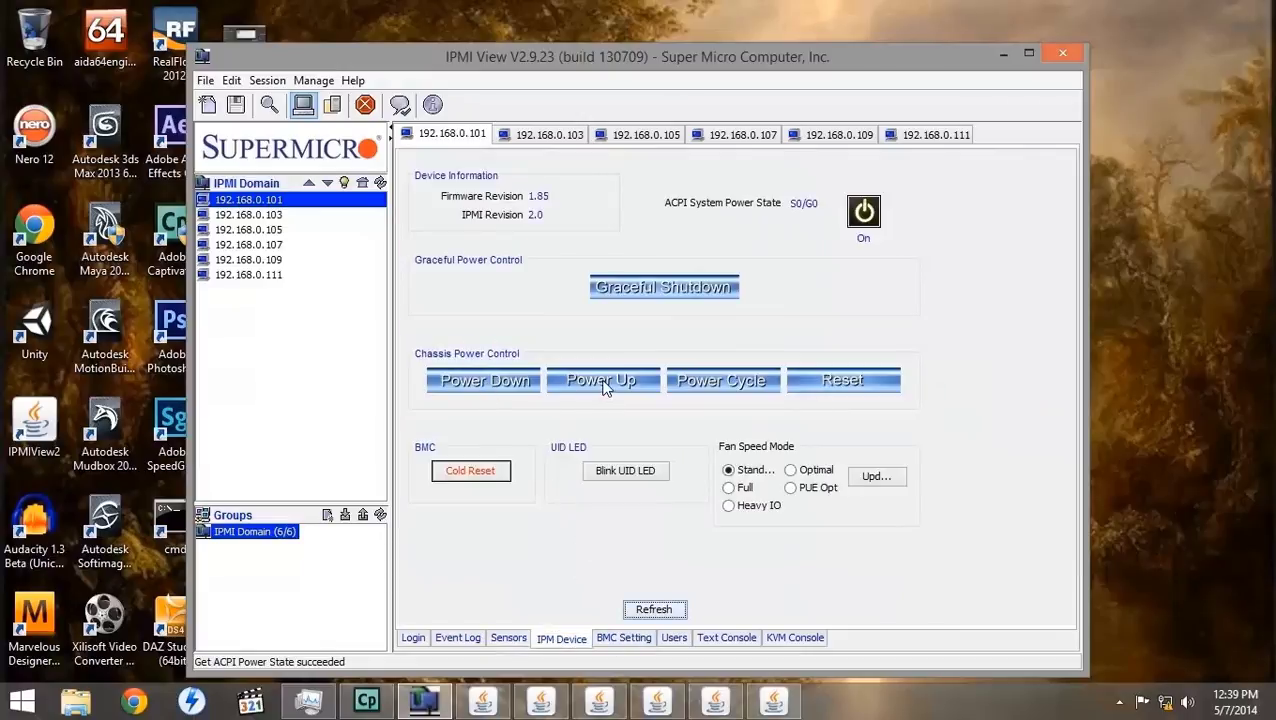
click(332, 105)
drag(262, 274, 286, 208)
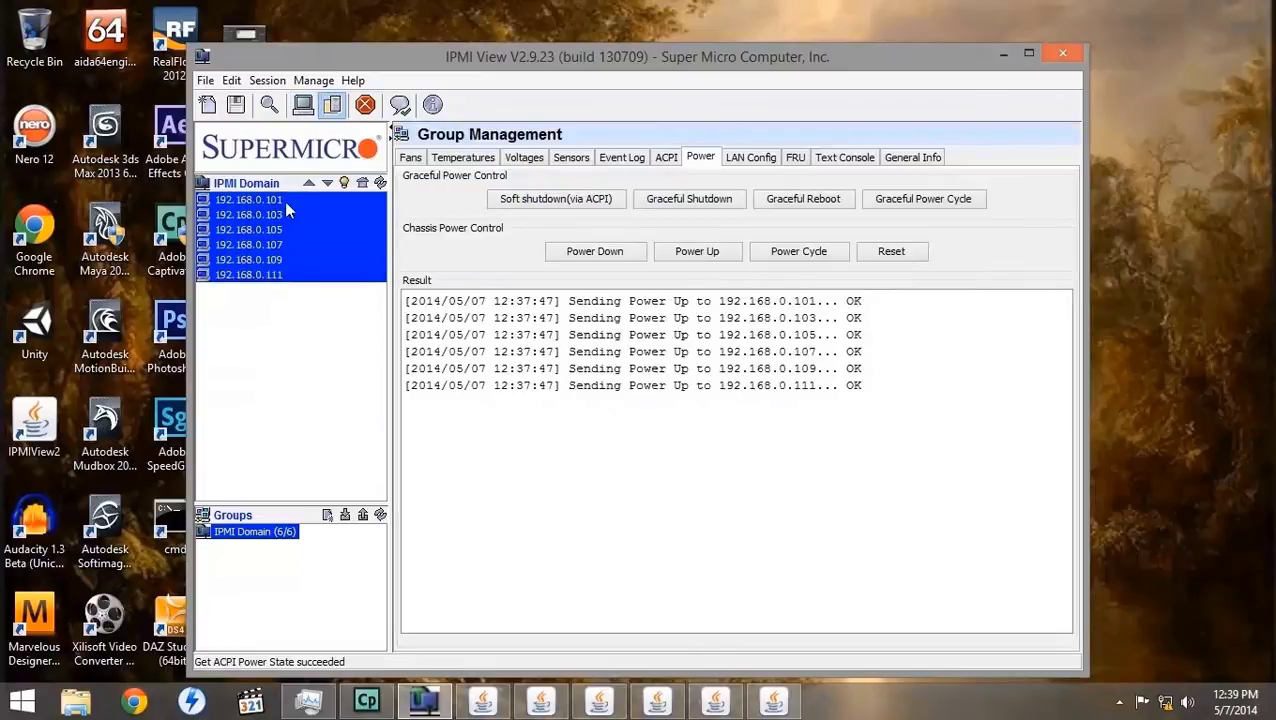
Step: Refresh the group's temperature, fan, voltage and power-supply sensor readings
click(457, 160)
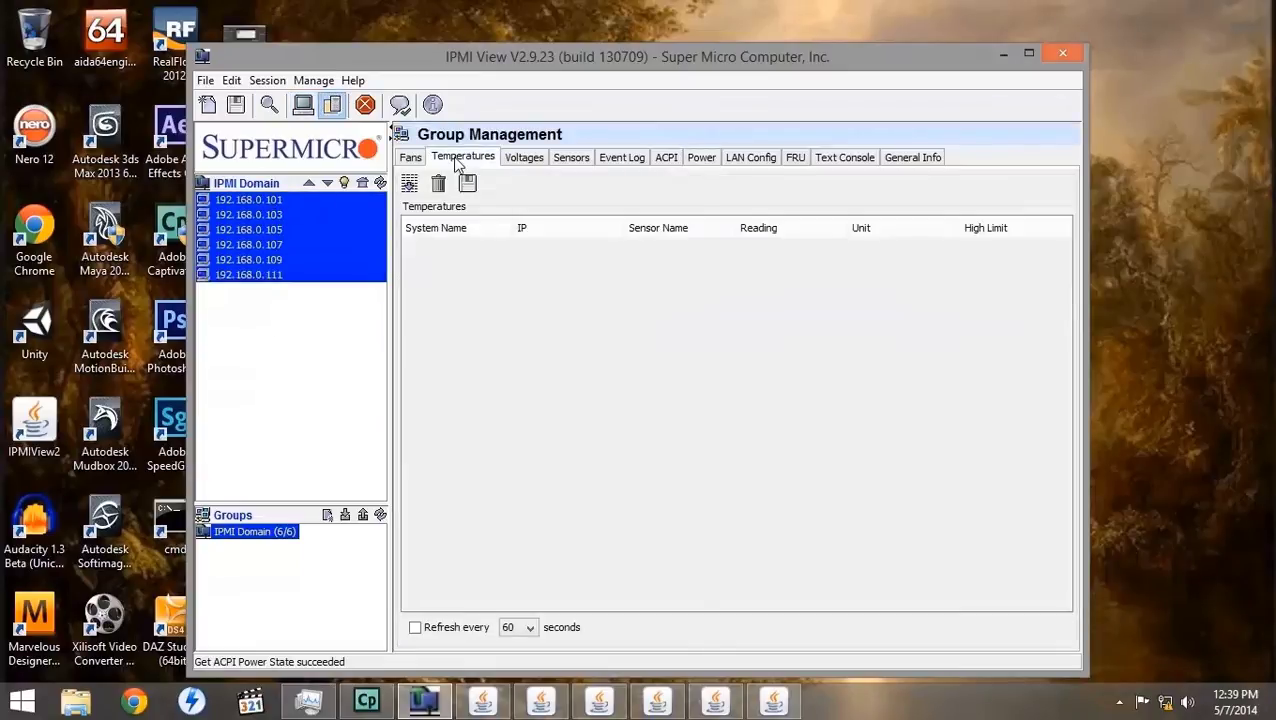
click(409, 185)
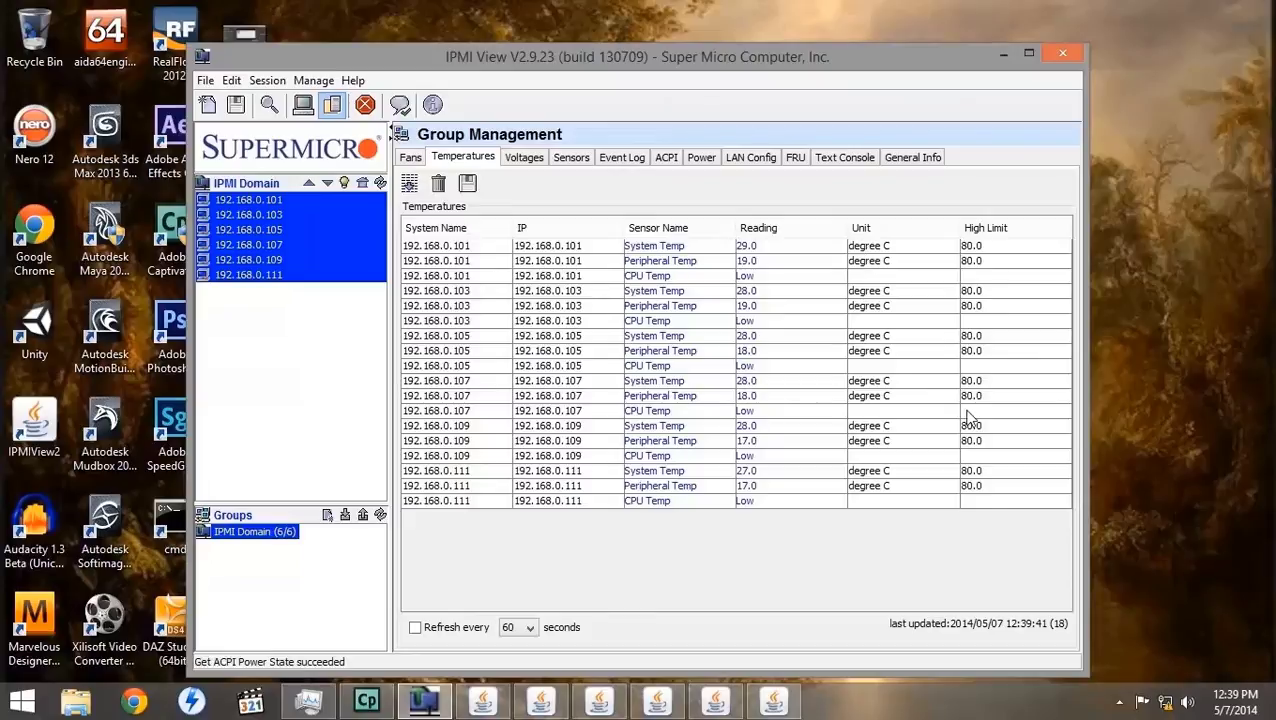
click(411, 159)
click(408, 186)
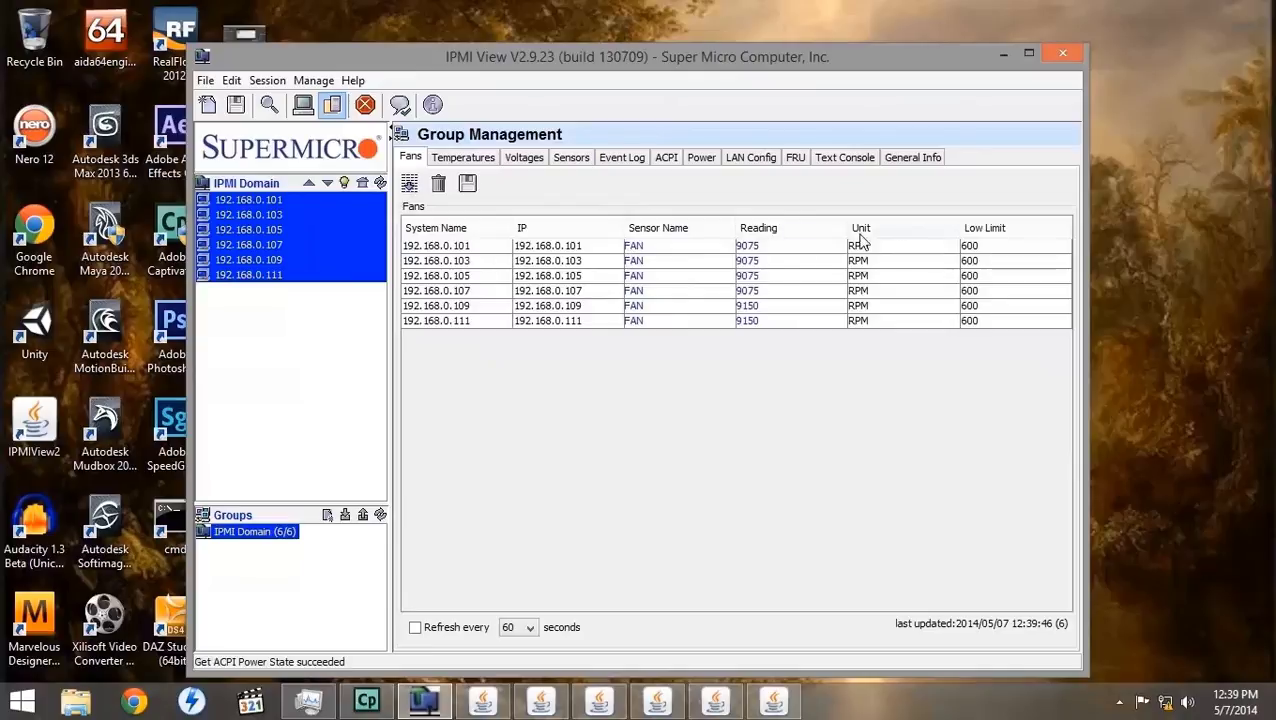
click(460, 160)
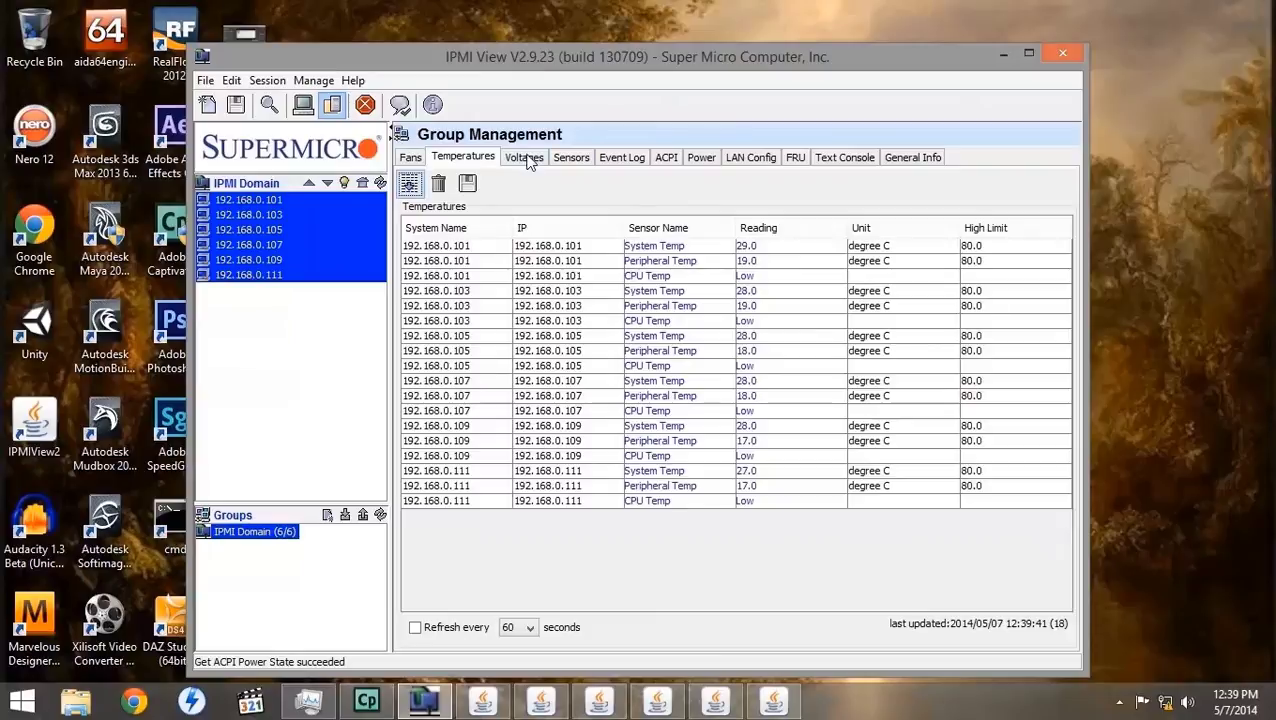
click(521, 160)
click(409, 182)
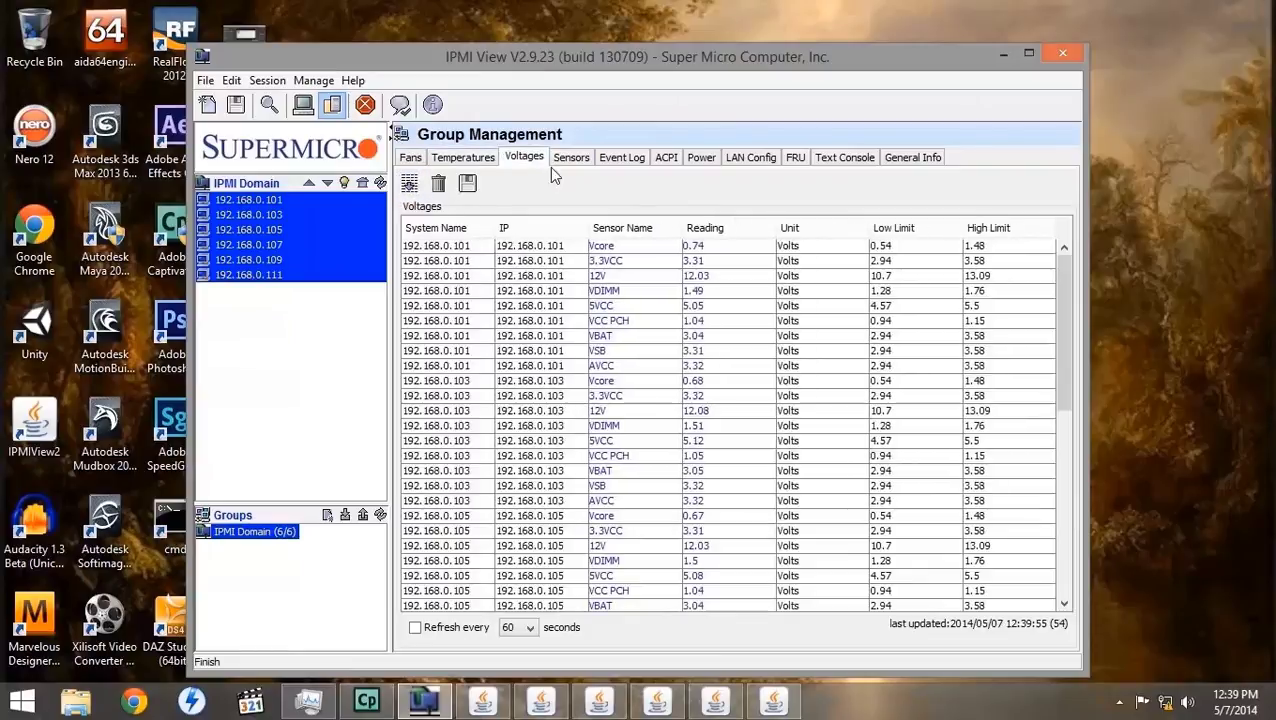
click(578, 162)
click(409, 183)
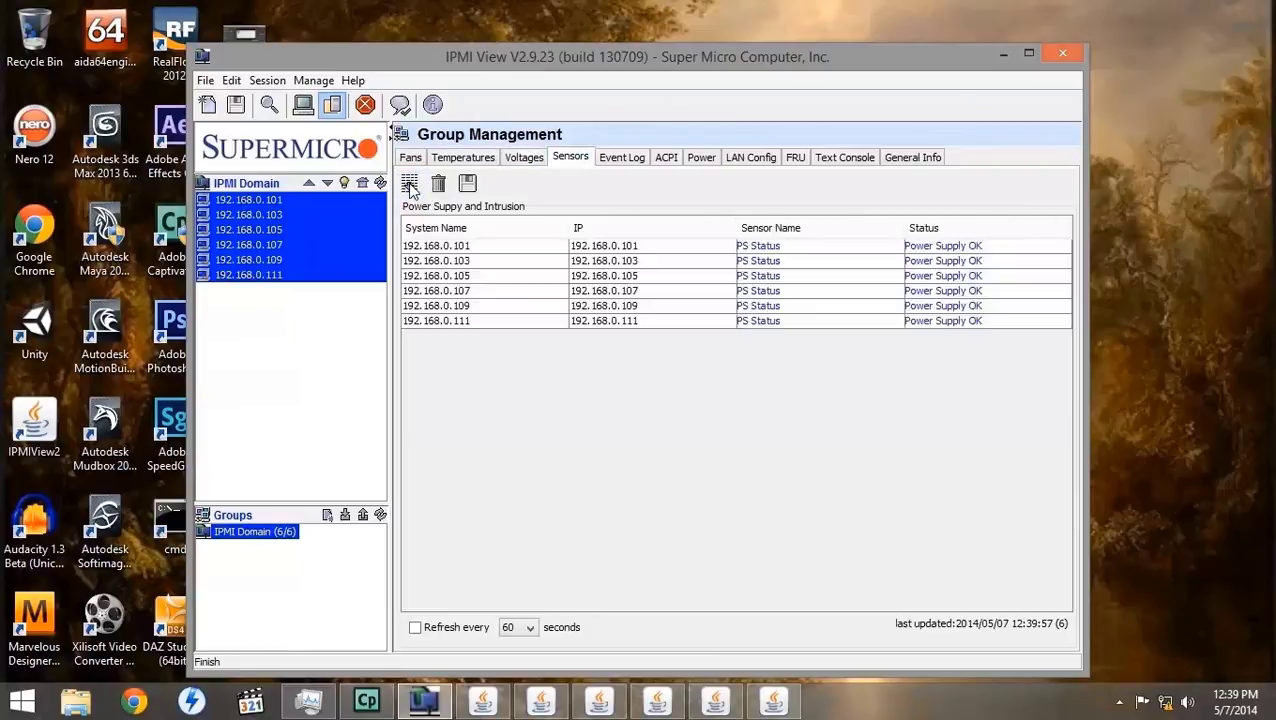
Step: Check the group Power and Text Console pages, then select server 192.168.0.101 individually
click(699, 160)
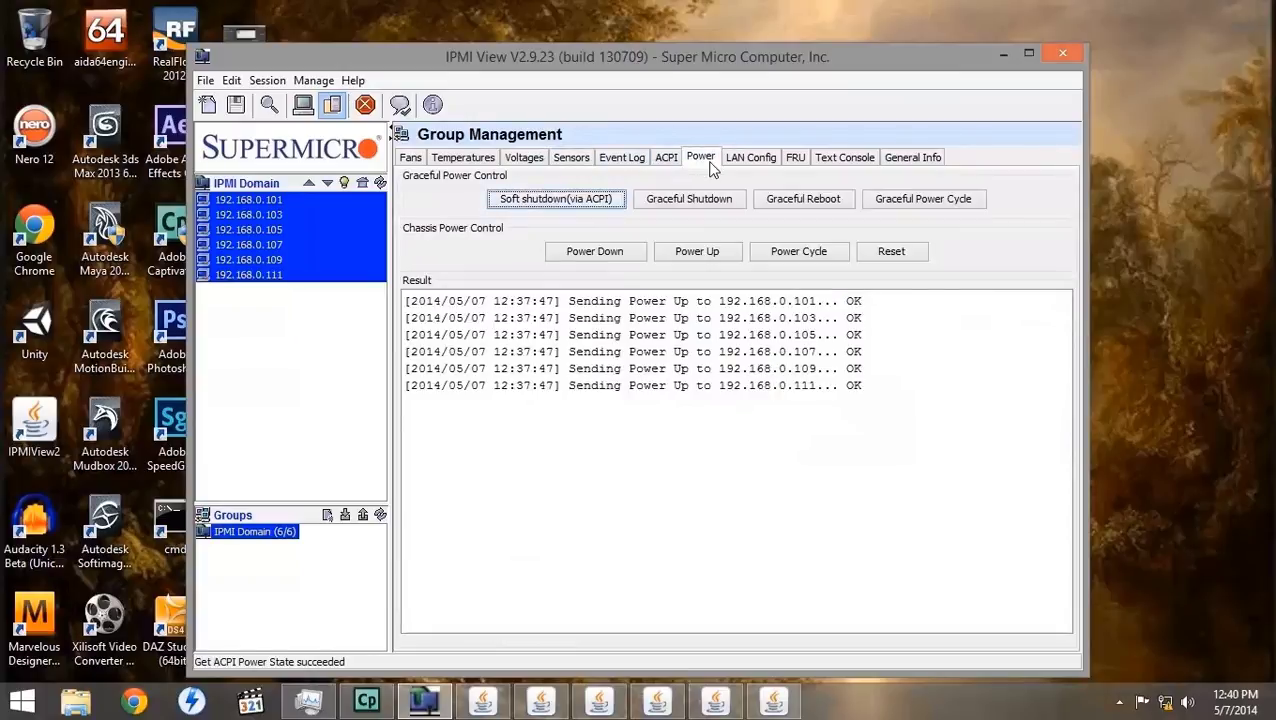
click(850, 158)
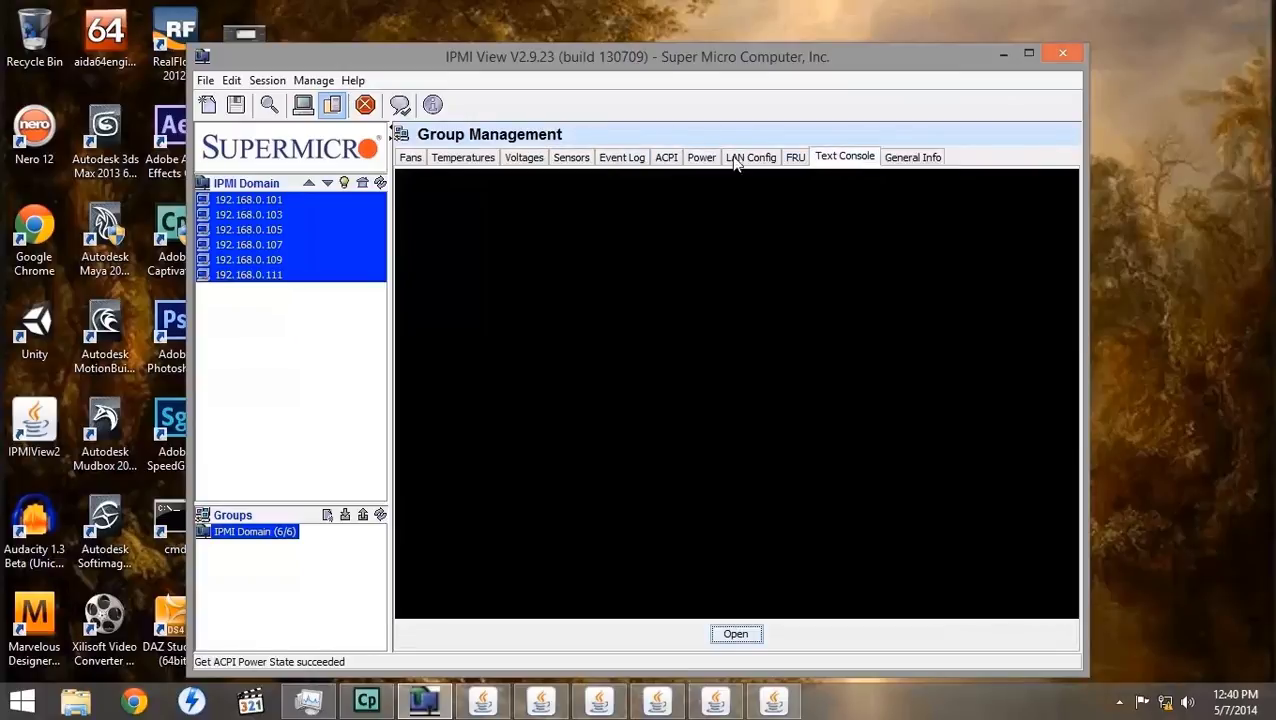
click(697, 162)
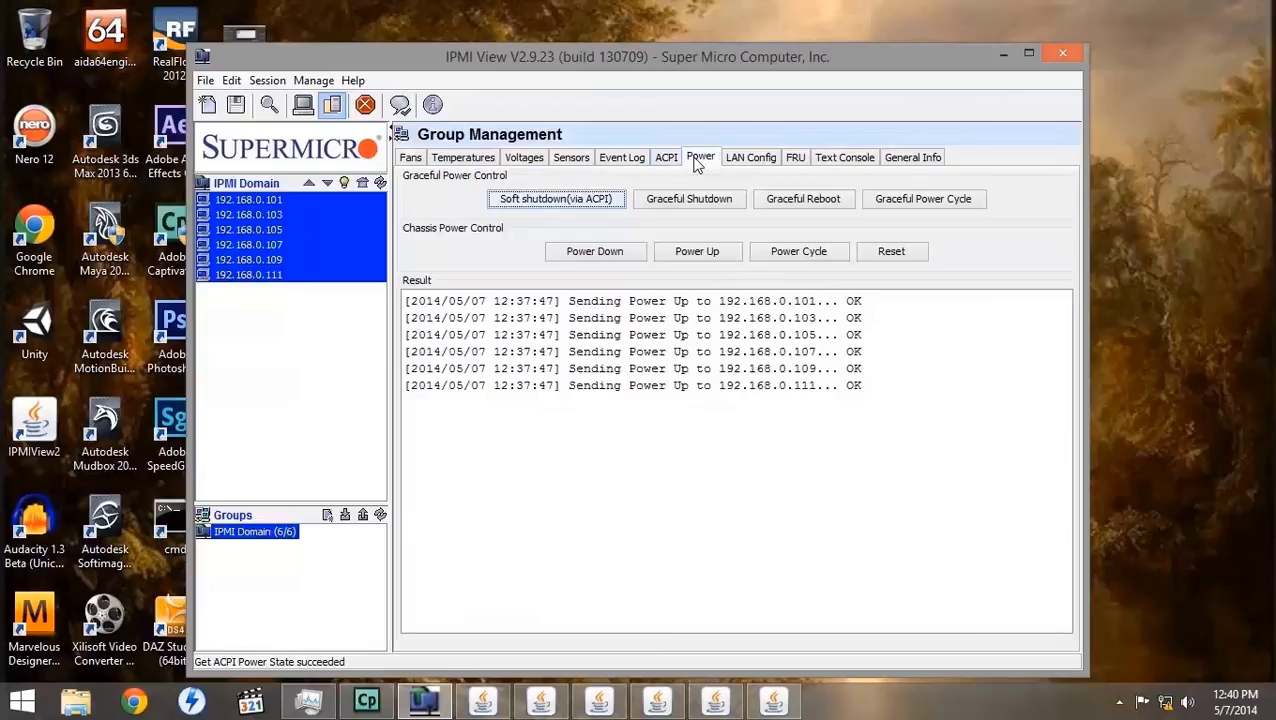
click(303, 104)
click(255, 203)
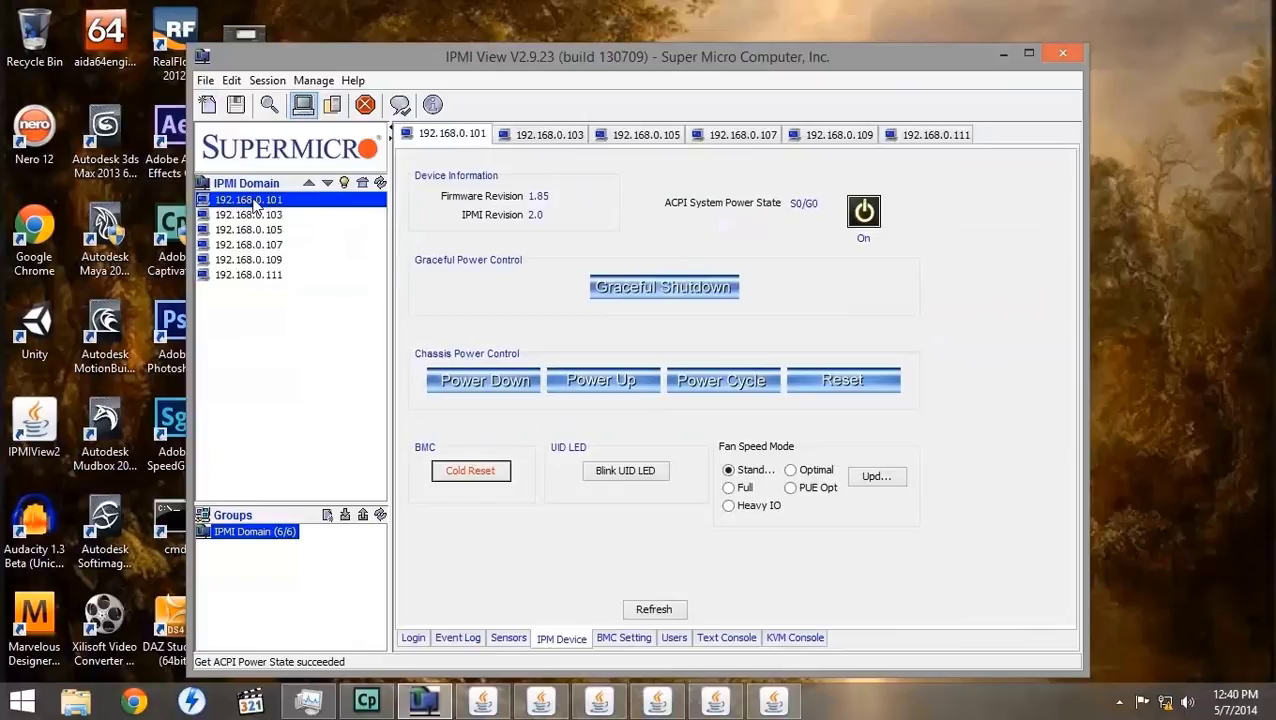
Step: Step through servers .103 to .111, then show 192.168.0.101's fan, temperature and voltage sensors
click(550, 138)
click(645, 138)
click(745, 140)
click(836, 138)
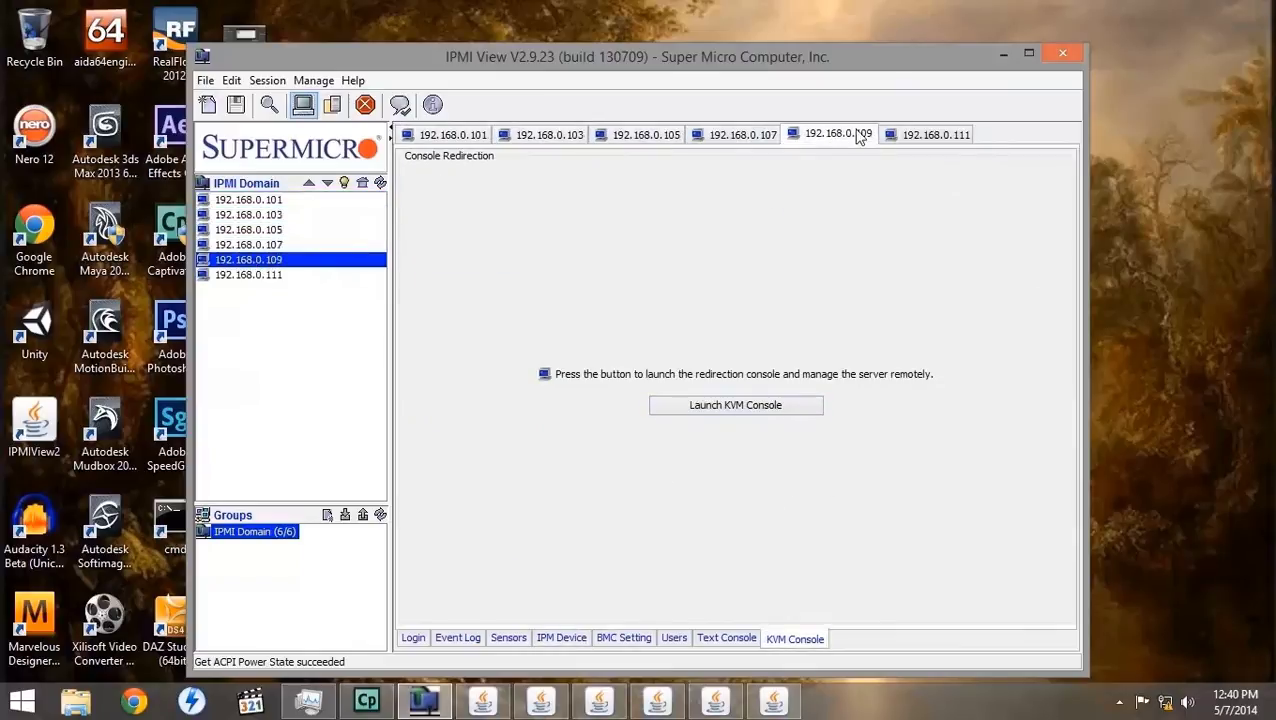
click(930, 138)
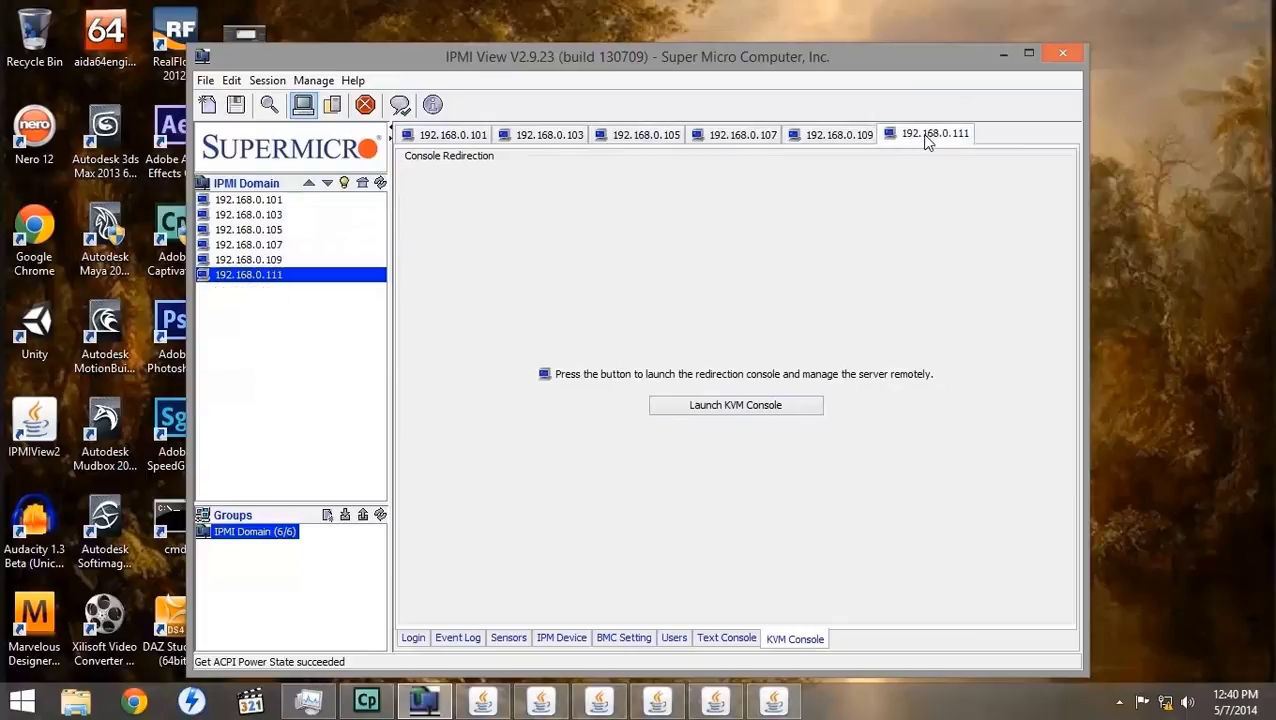
click(456, 138)
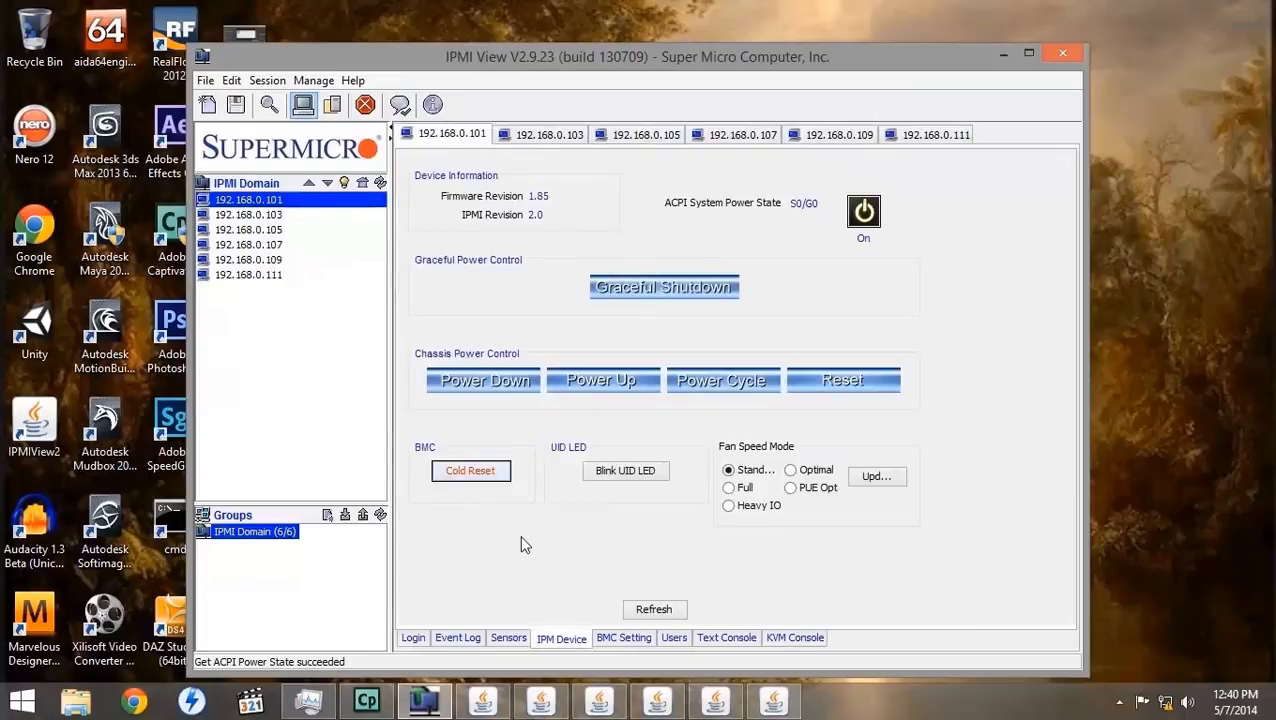
click(509, 639)
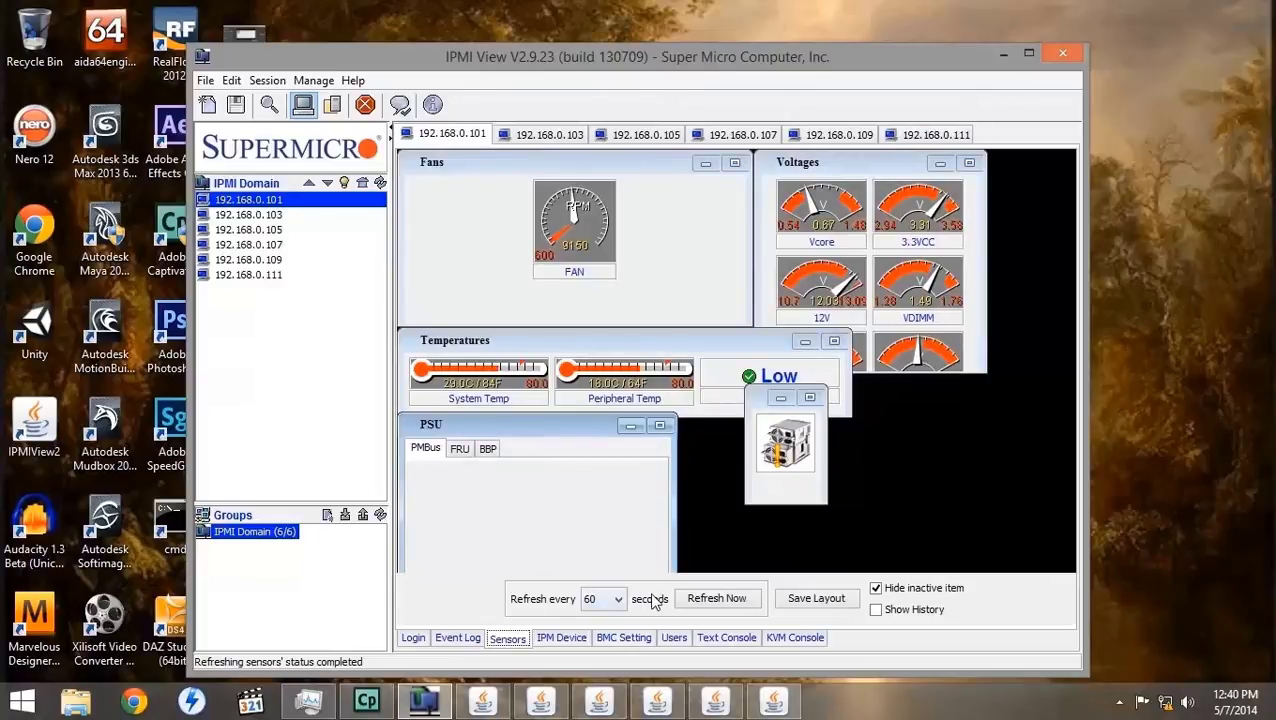
Step: Dismiss Node 9's Shutdown Event Tracker with the reason Power Failure: Cord Unplugged
click(1003, 54)
click(484, 699)
click(593, 703)
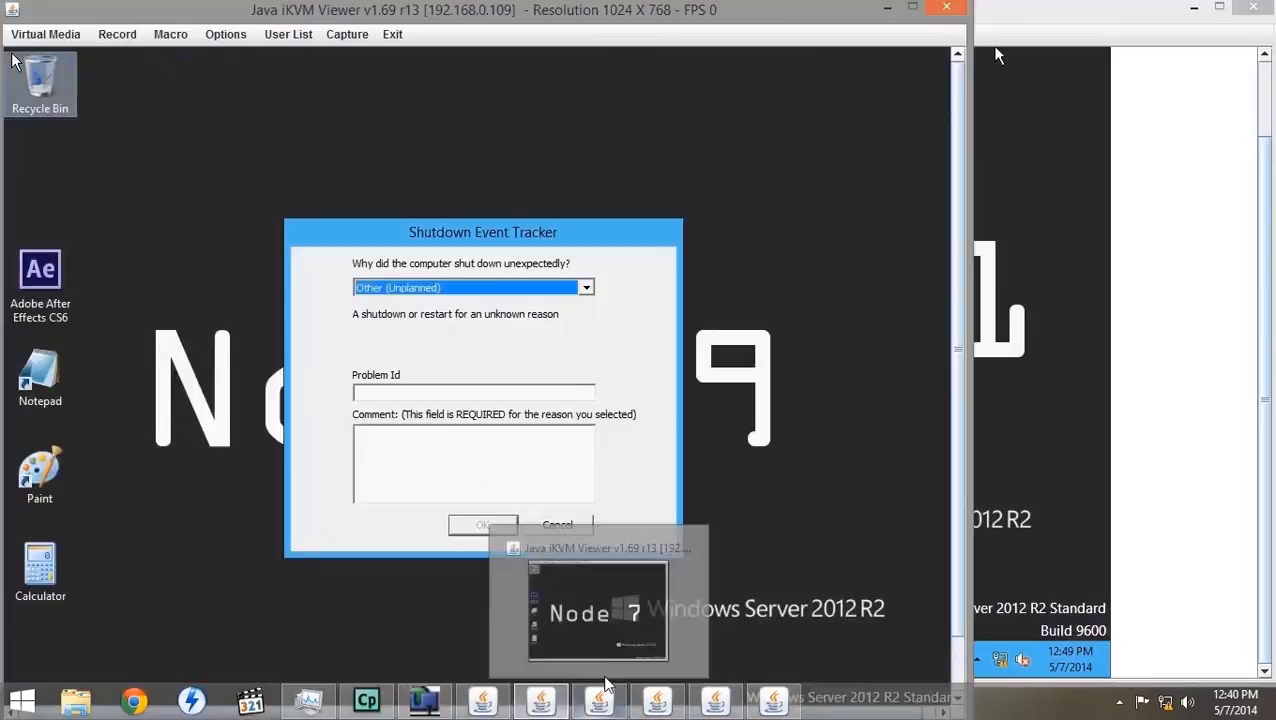
click(585, 287)
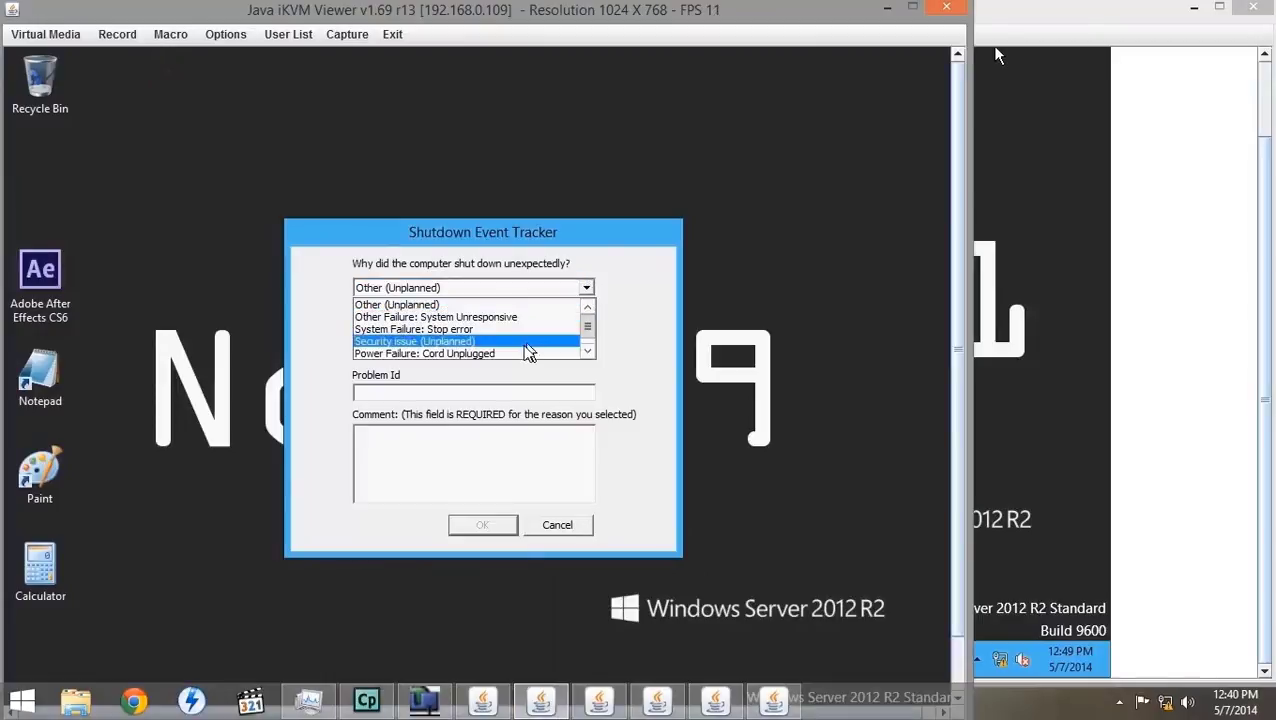
click(521, 354)
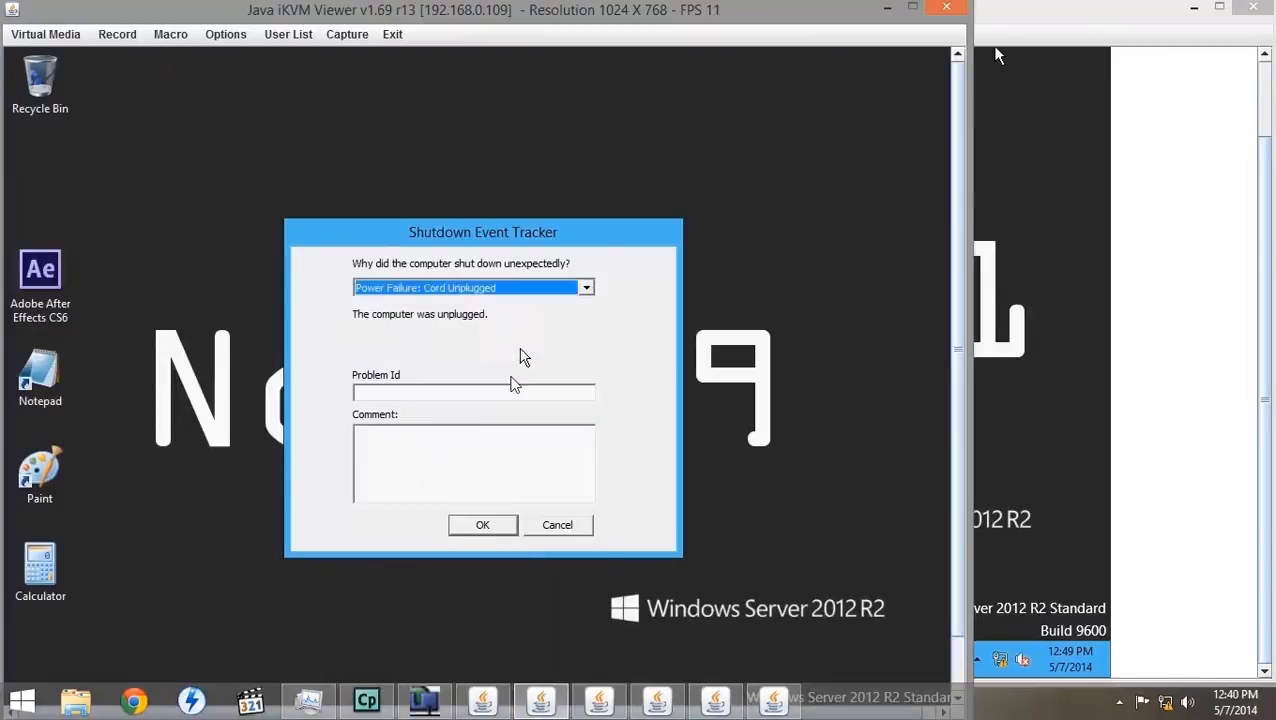
click(484, 526)
Step: Check the Node 7, 5 and 3 consoles in turn, ending on Node 1
scroll(955, 322, down, 2)
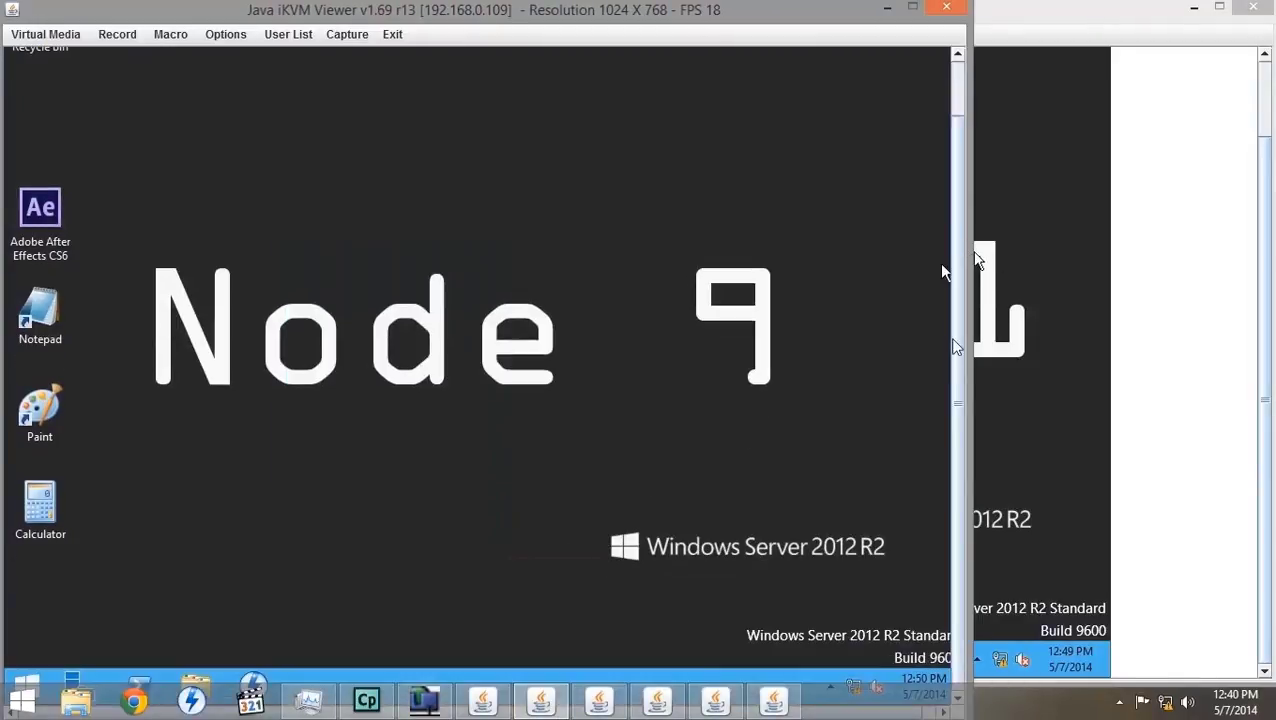
click(592, 702)
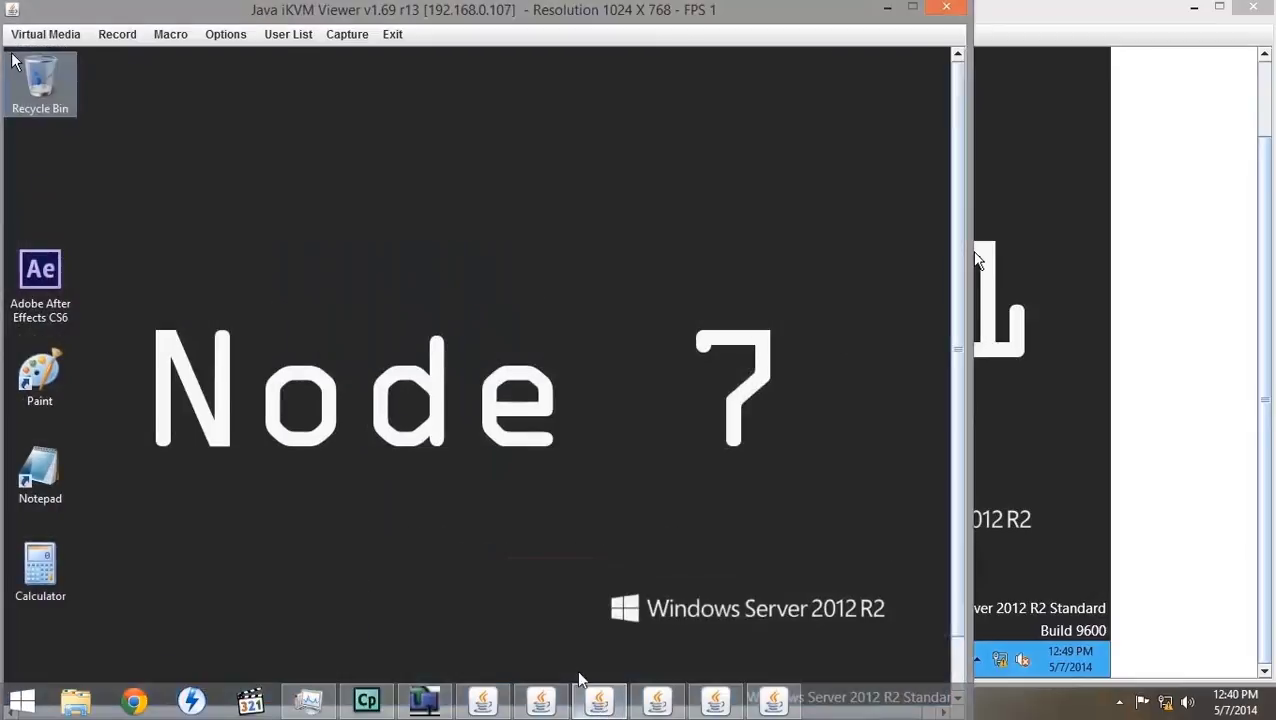
scroll(948, 290, down, 2)
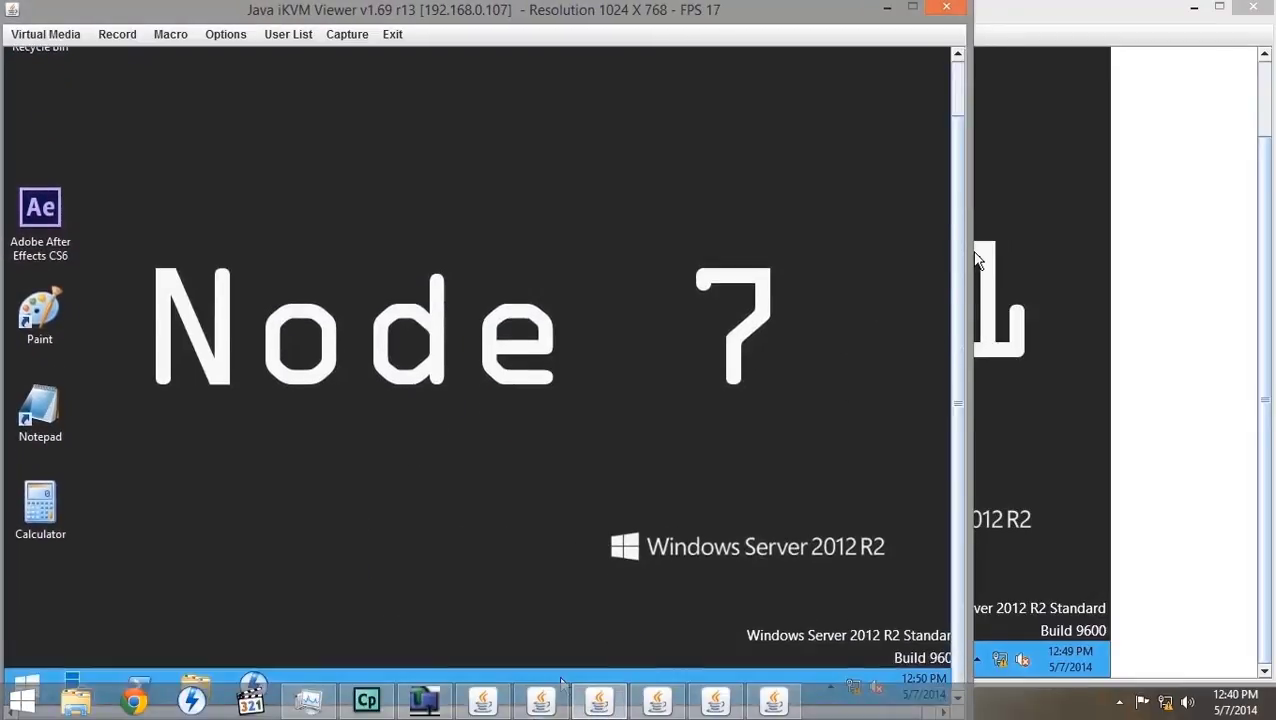
click(657, 702)
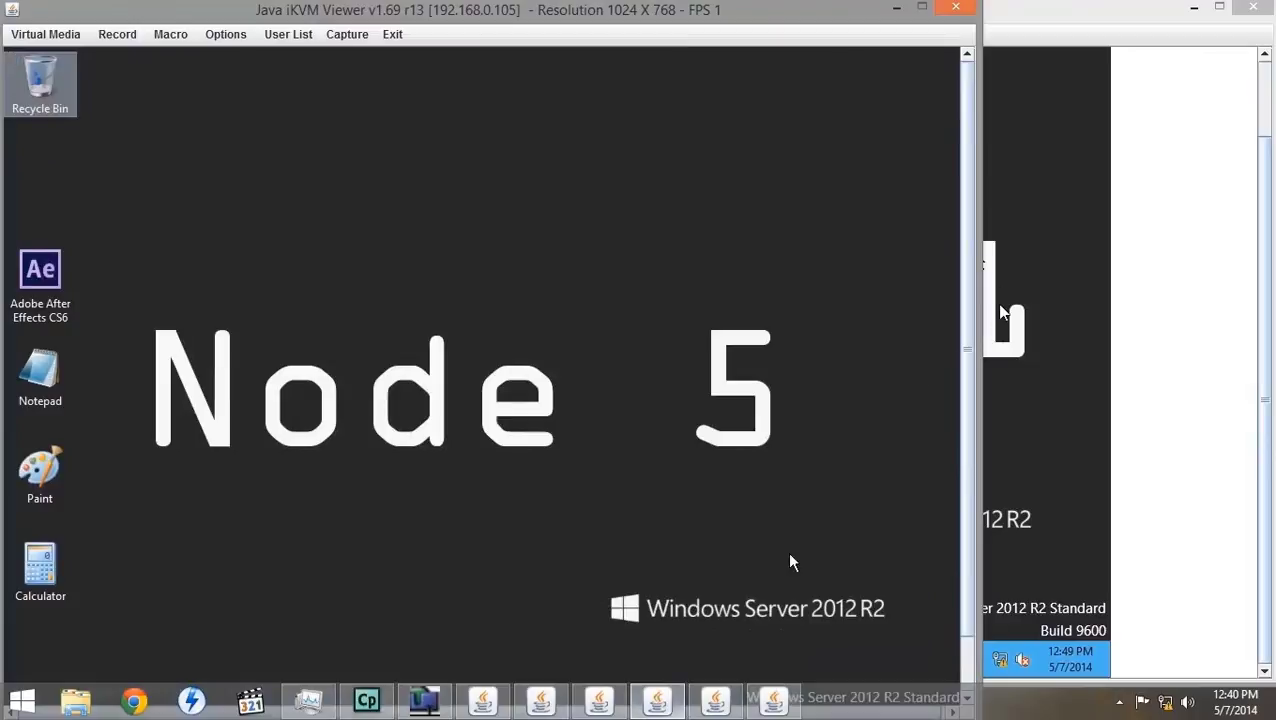
scroll(935, 380, down, 2)
click(715, 702)
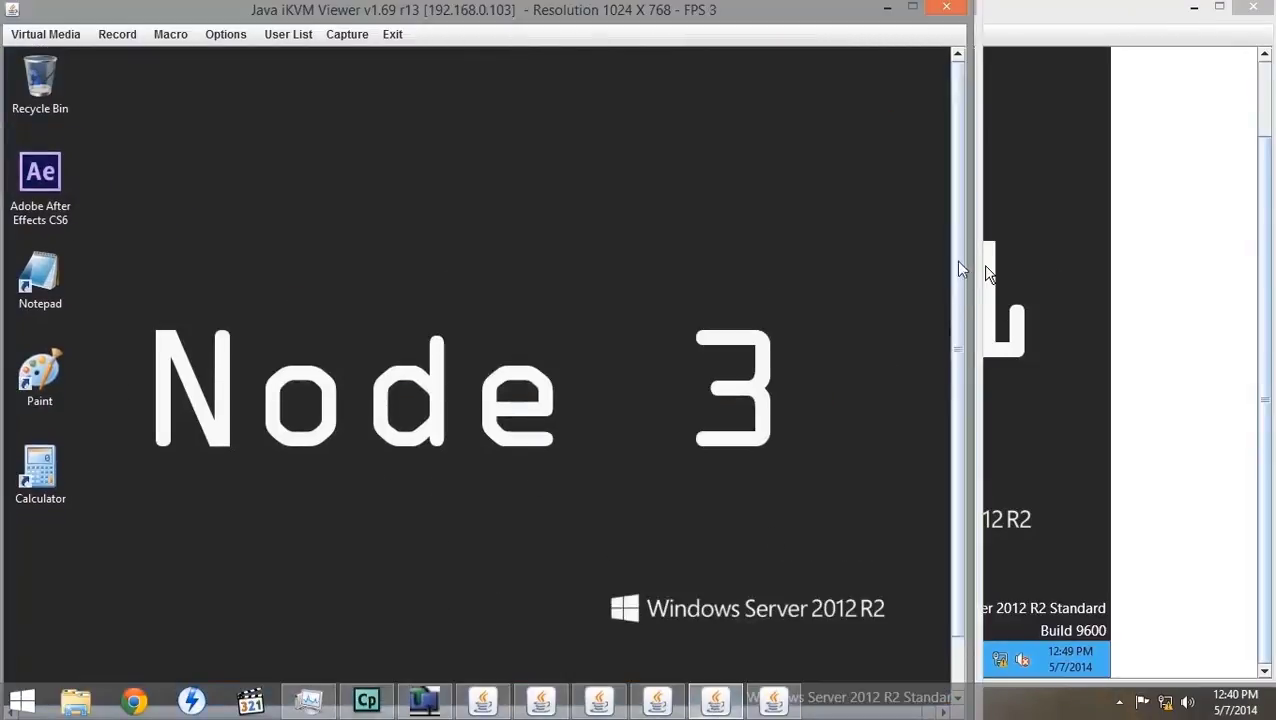
scroll(940, 300, down, 2)
click(787, 708)
Step: Set Node 1's display scale to 75, disable Auto-resize window, and shrink the viewer window
scroll(965, 250, down, 2)
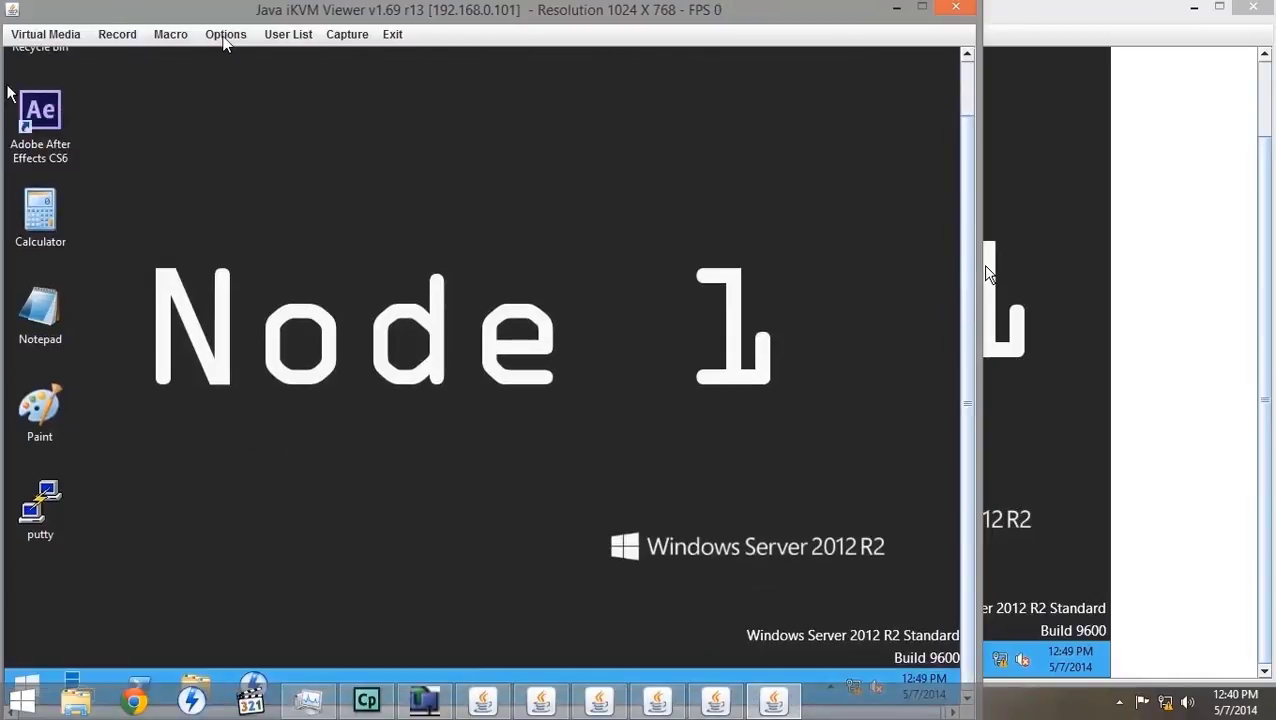
click(225, 38)
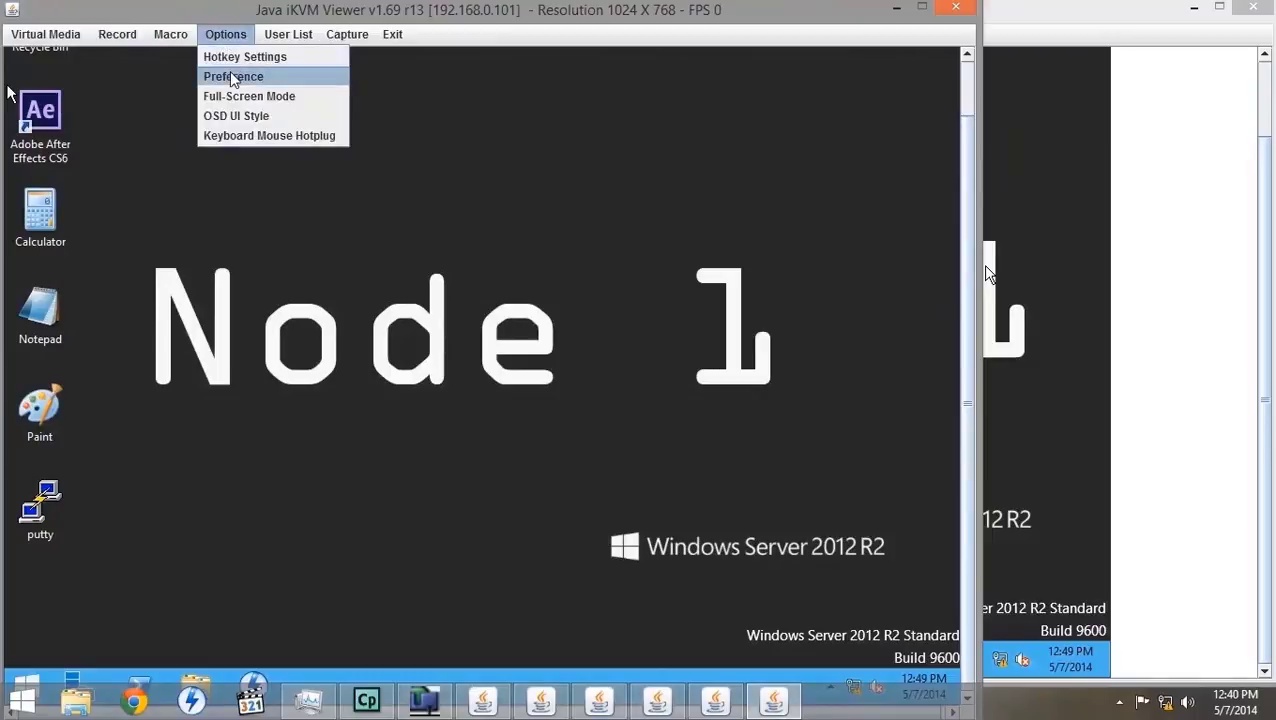
click(232, 78)
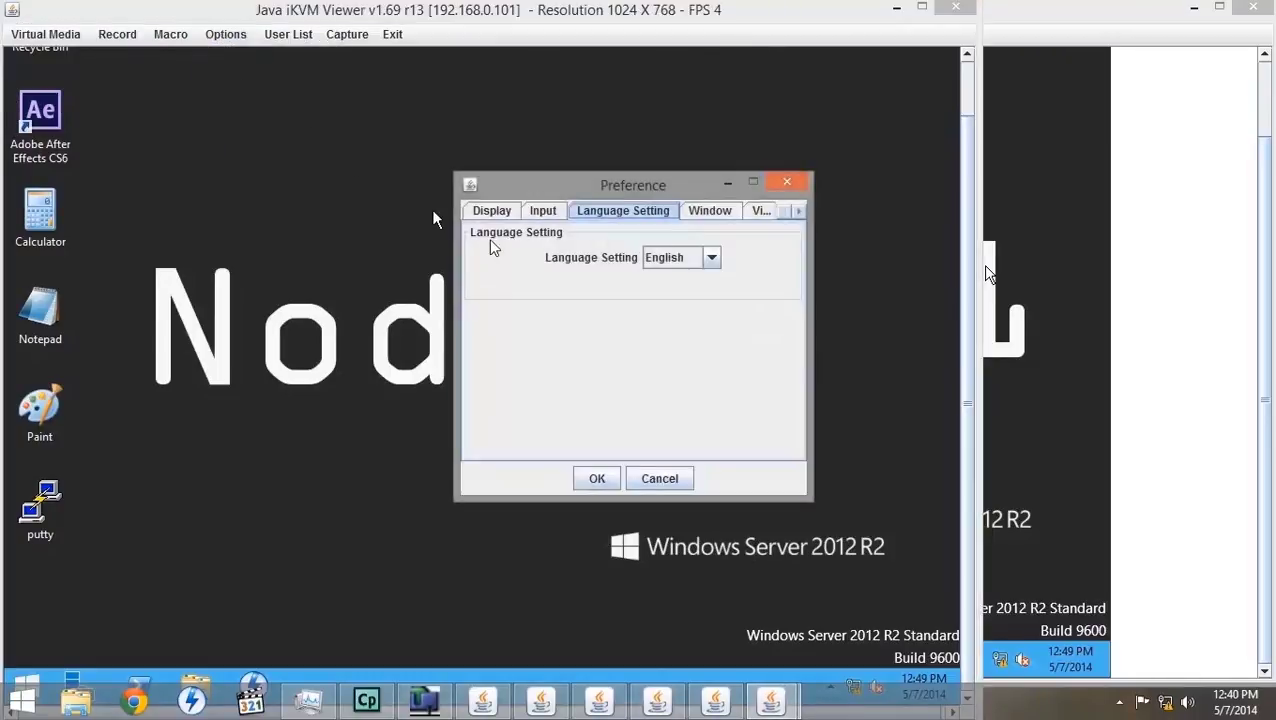
click(491, 213)
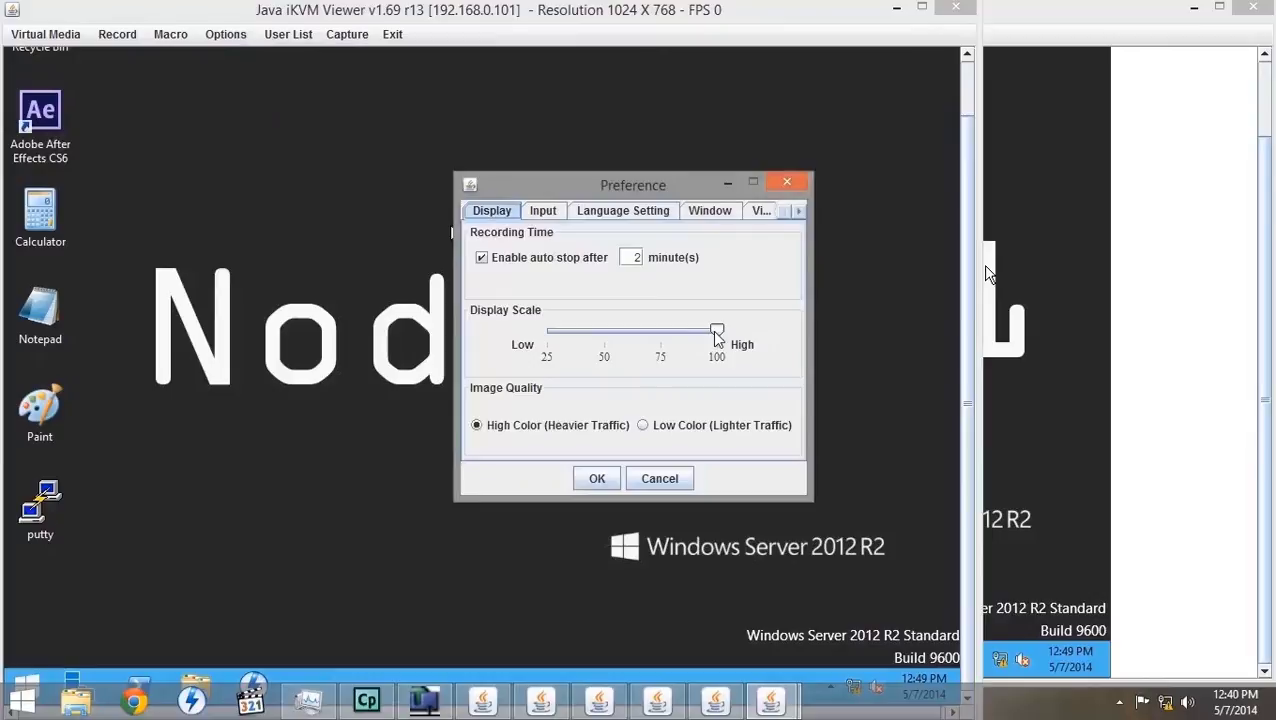
drag(716, 338, 661, 345)
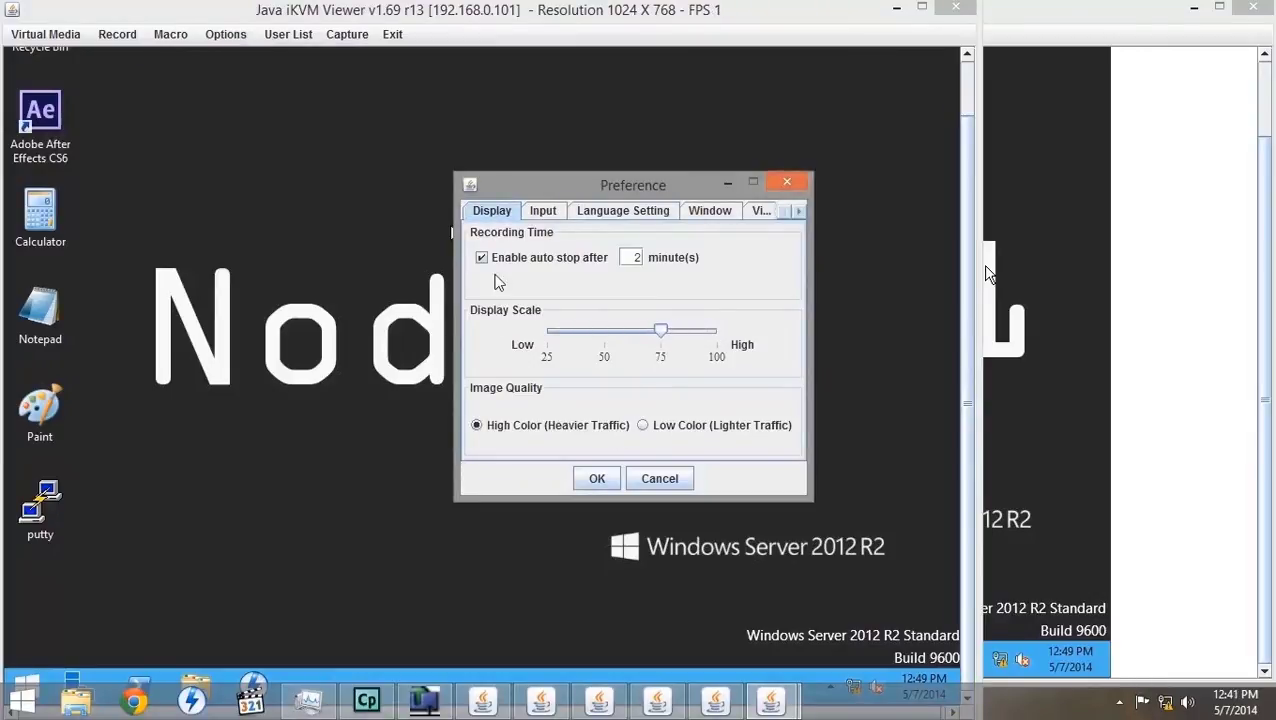
click(543, 213)
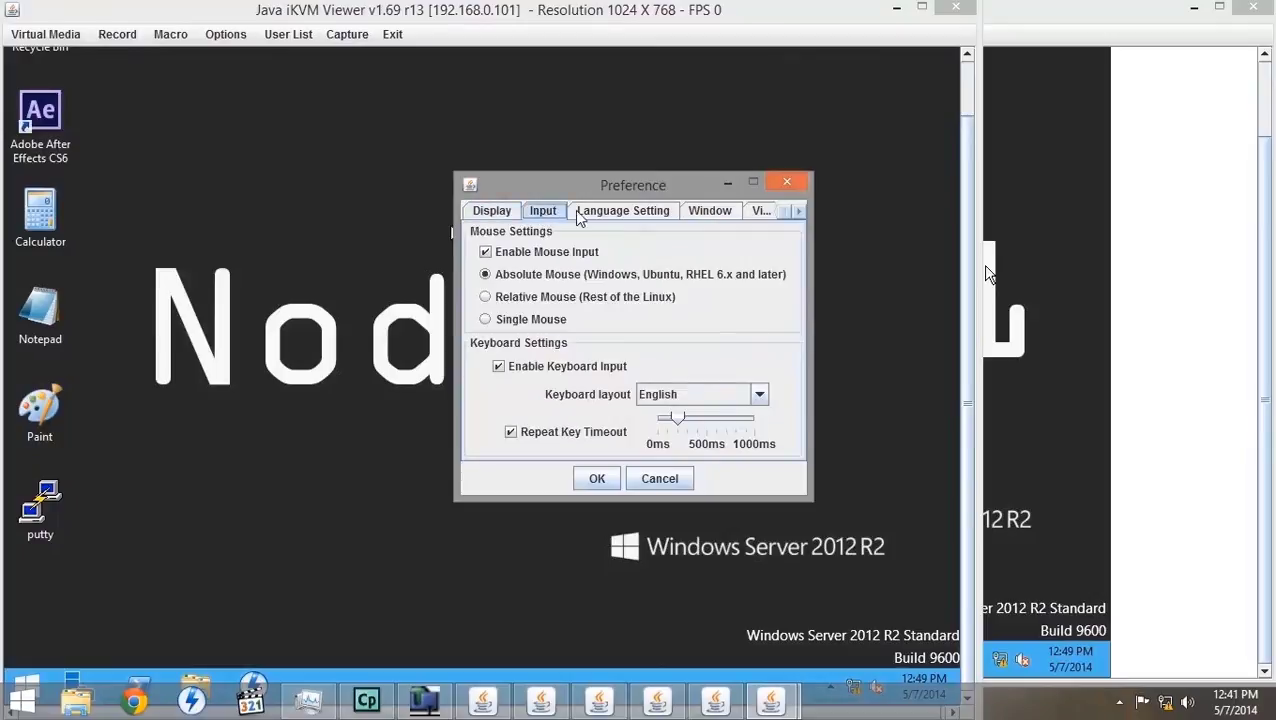
click(580, 215)
click(695, 215)
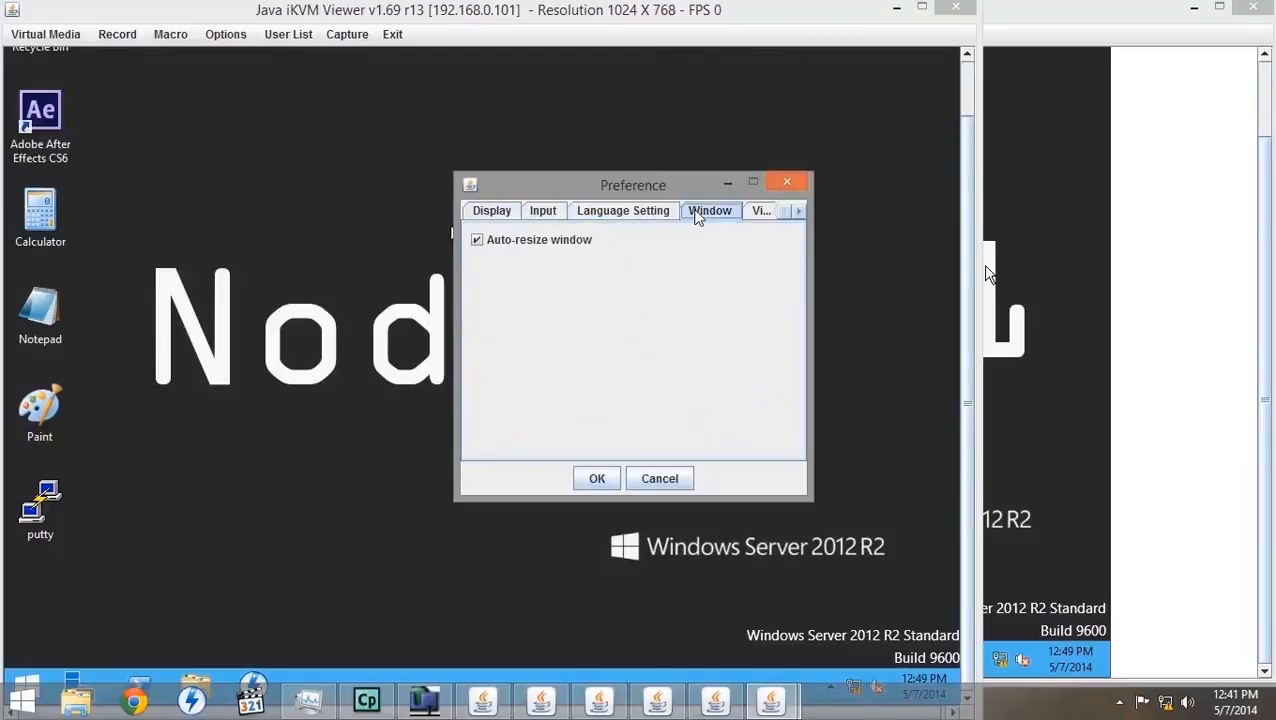
click(477, 243)
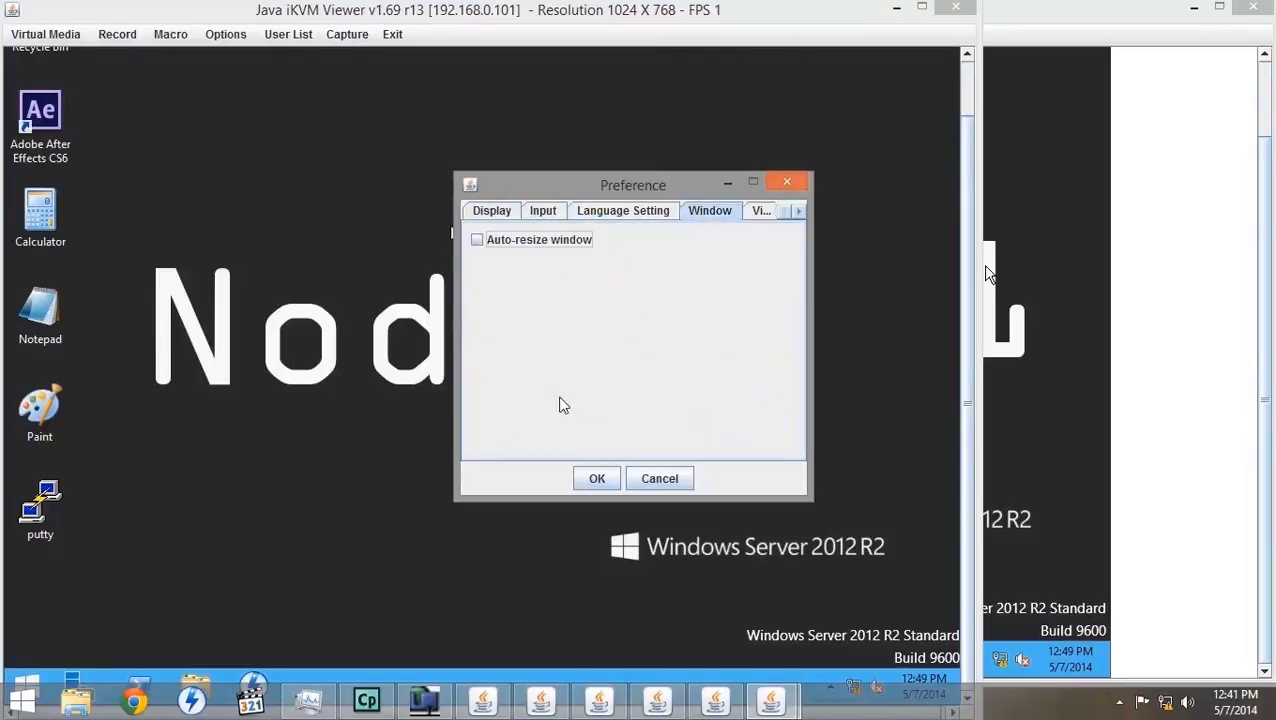
click(594, 478)
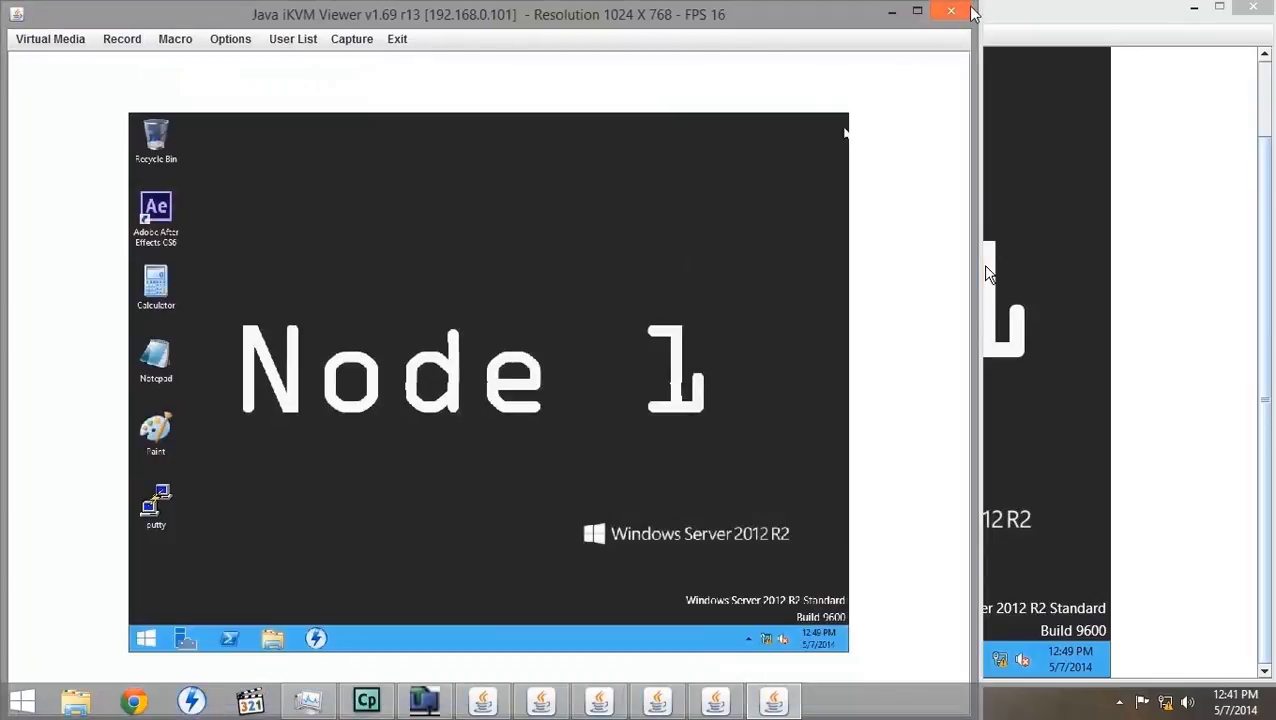
drag(968, 5, 745, 152)
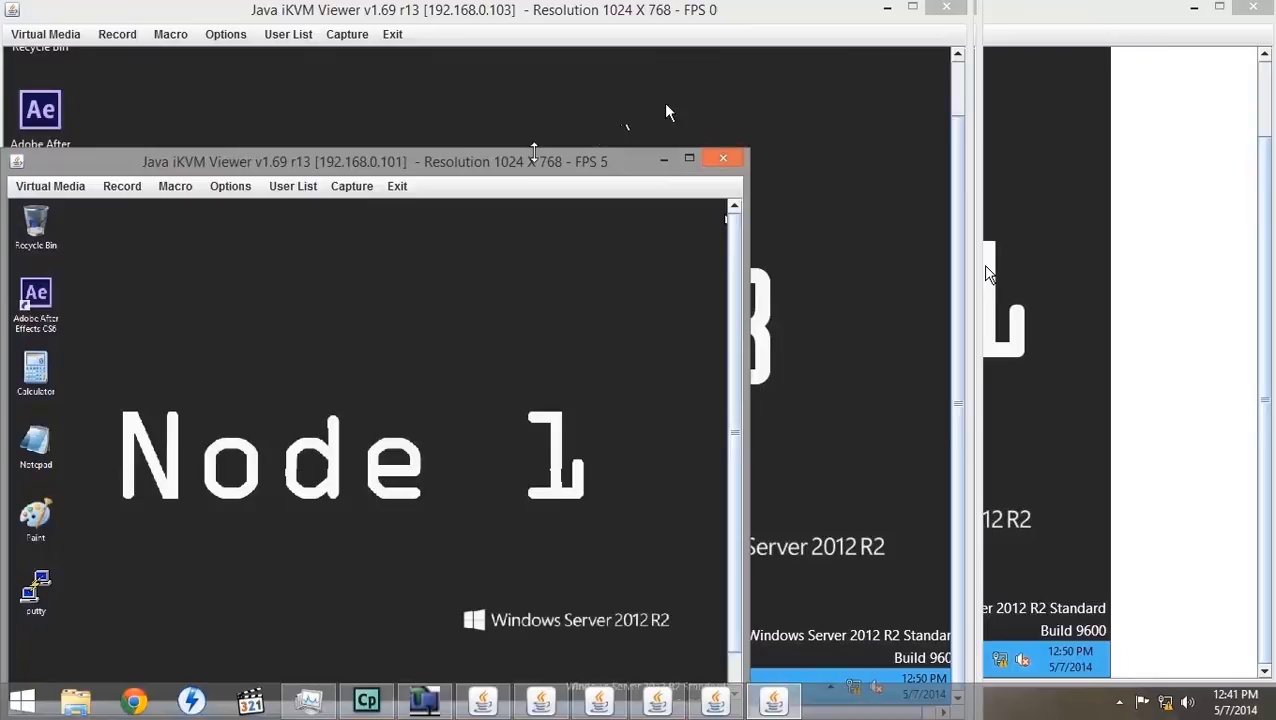
Step: Reposition the Node 1 viewer, then minimize the Node 3, .105, .107 and Node 11 consoles
drag(430, 170, 437, 74)
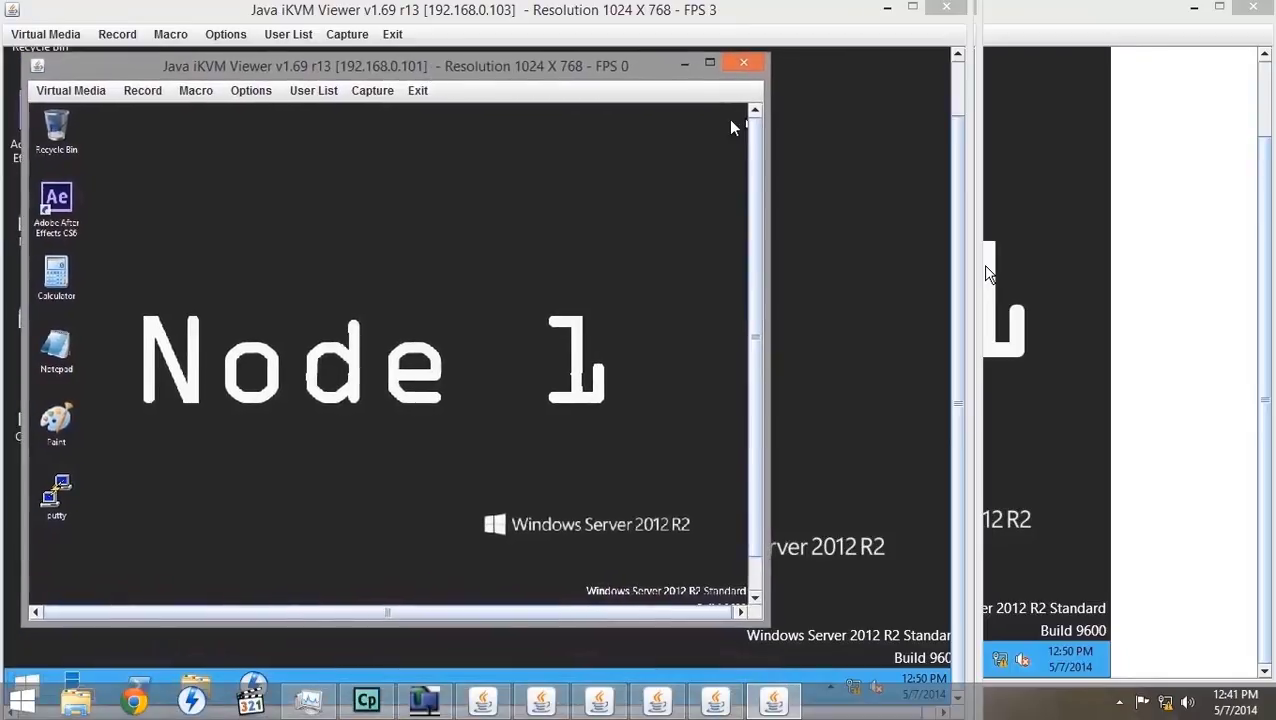
drag(767, 55, 882, 80)
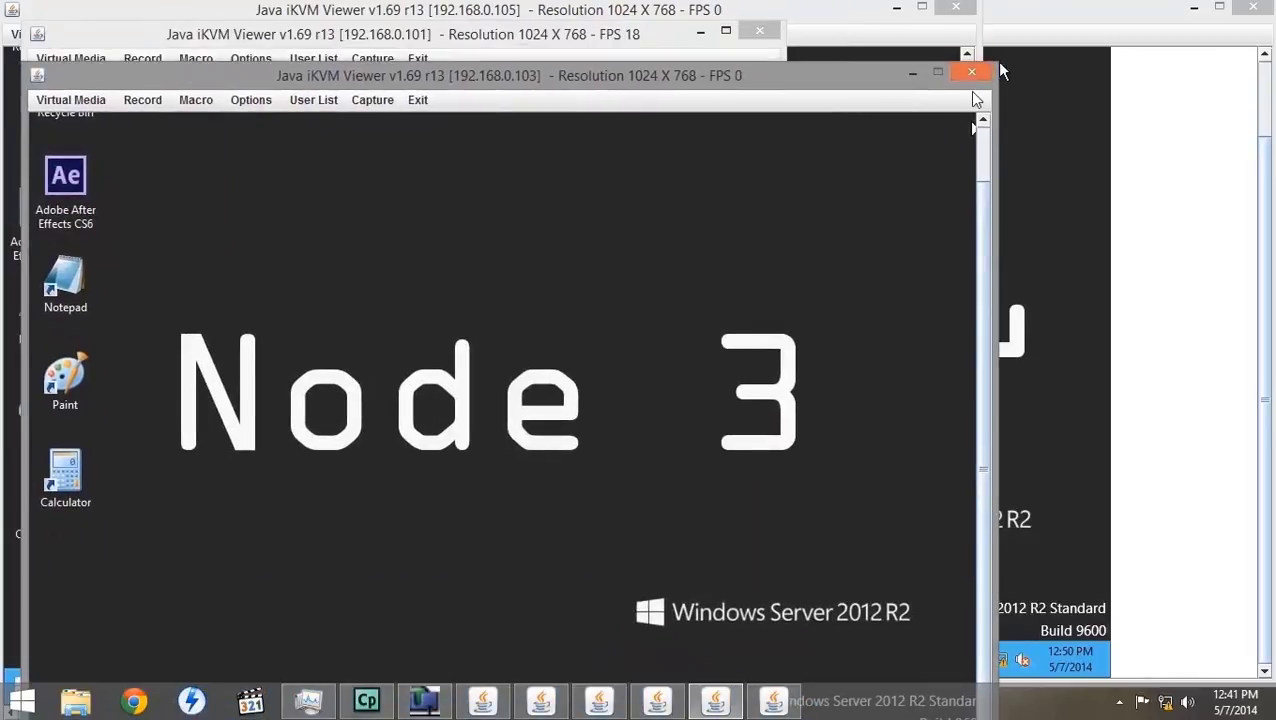
click(910, 80)
click(896, 8)
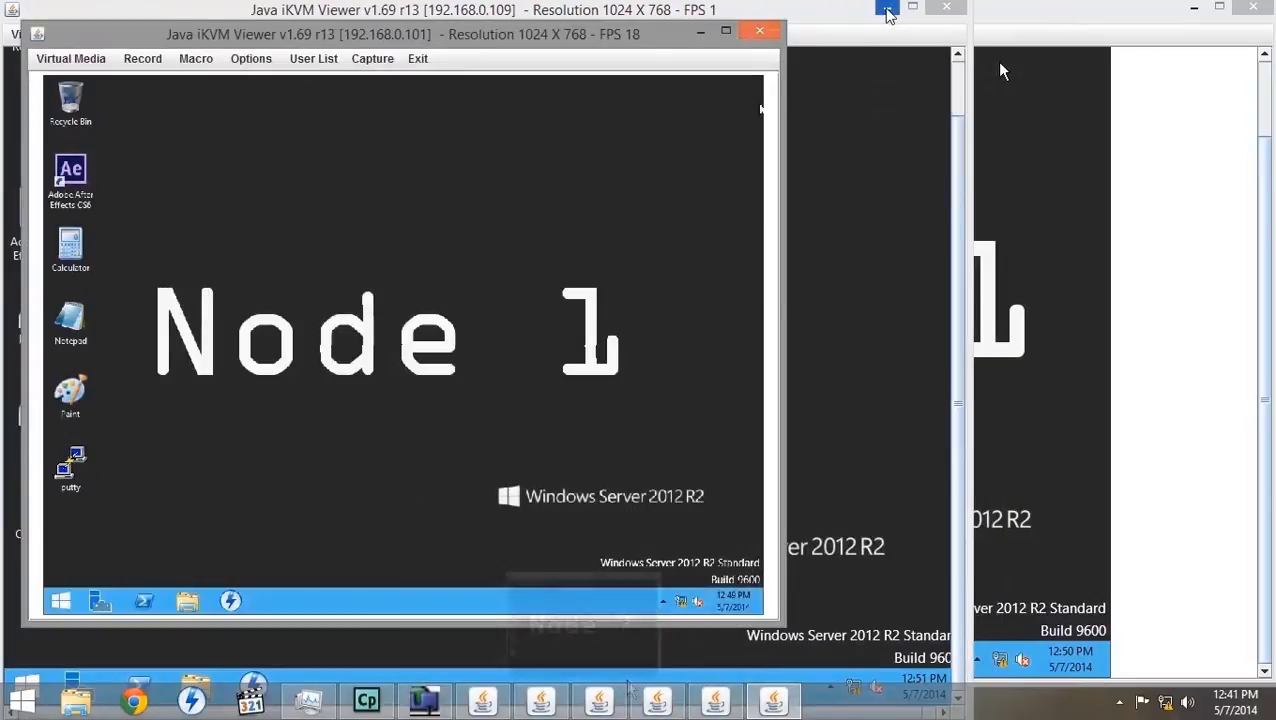
click(888, 9)
click(1193, 8)
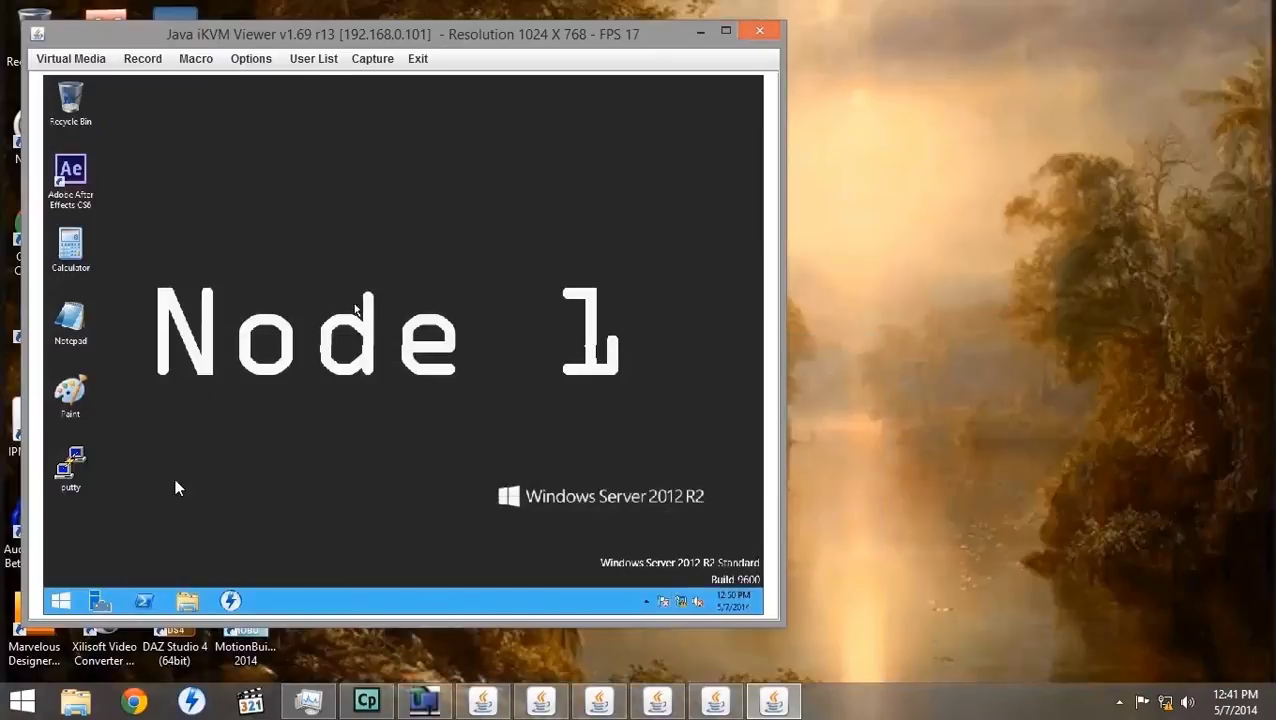
Step: View Node 1's CPU in Task Manager's Performance tab, then minimize the Node 1 console
right_click(289, 595)
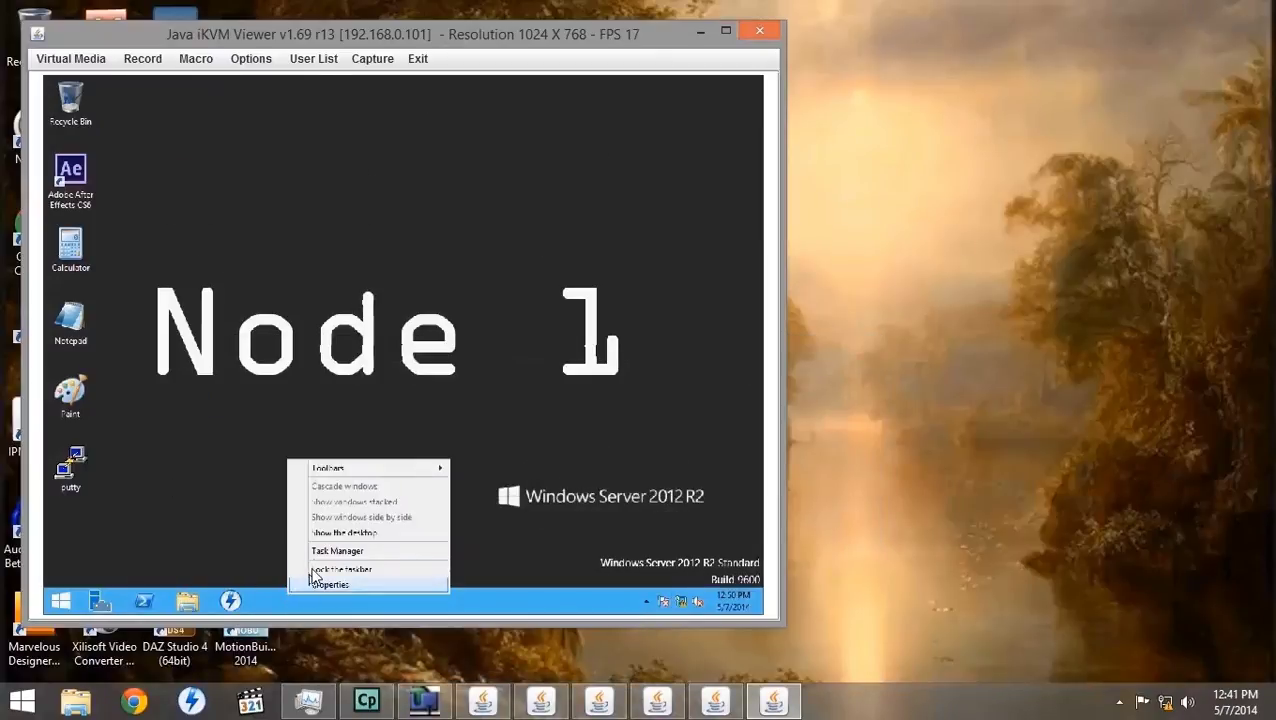
click(319, 552)
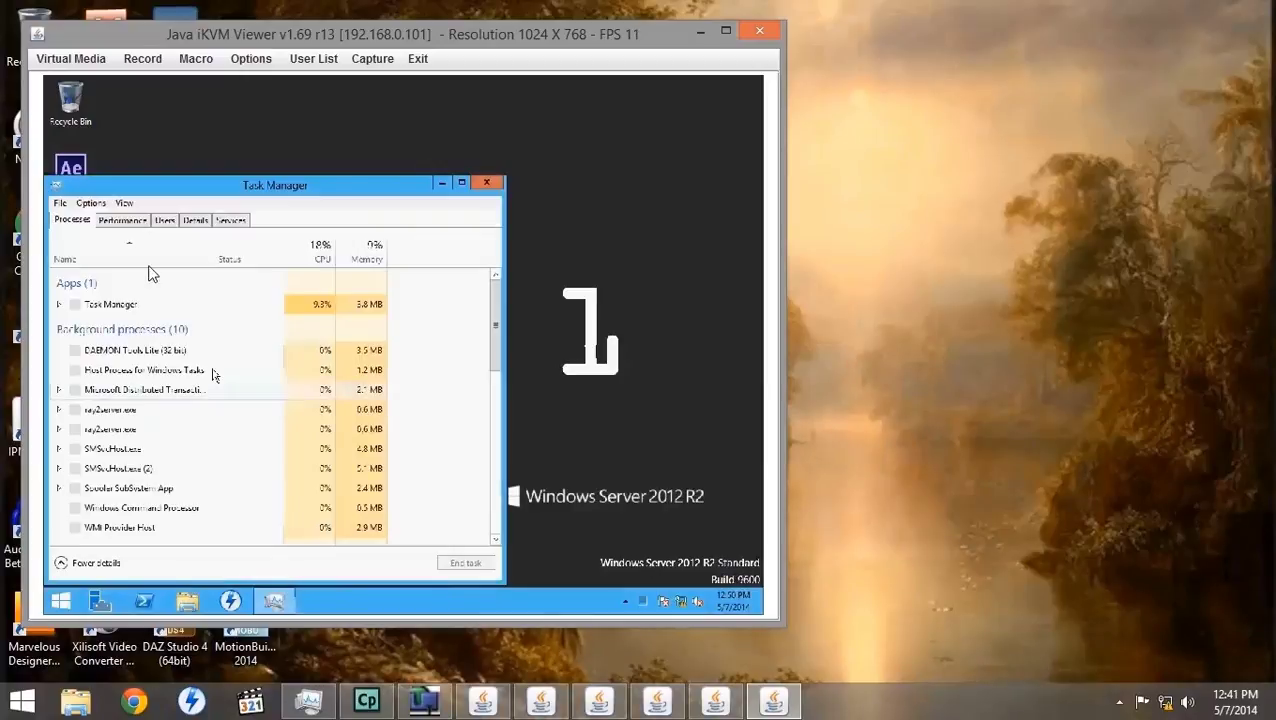
click(123, 222)
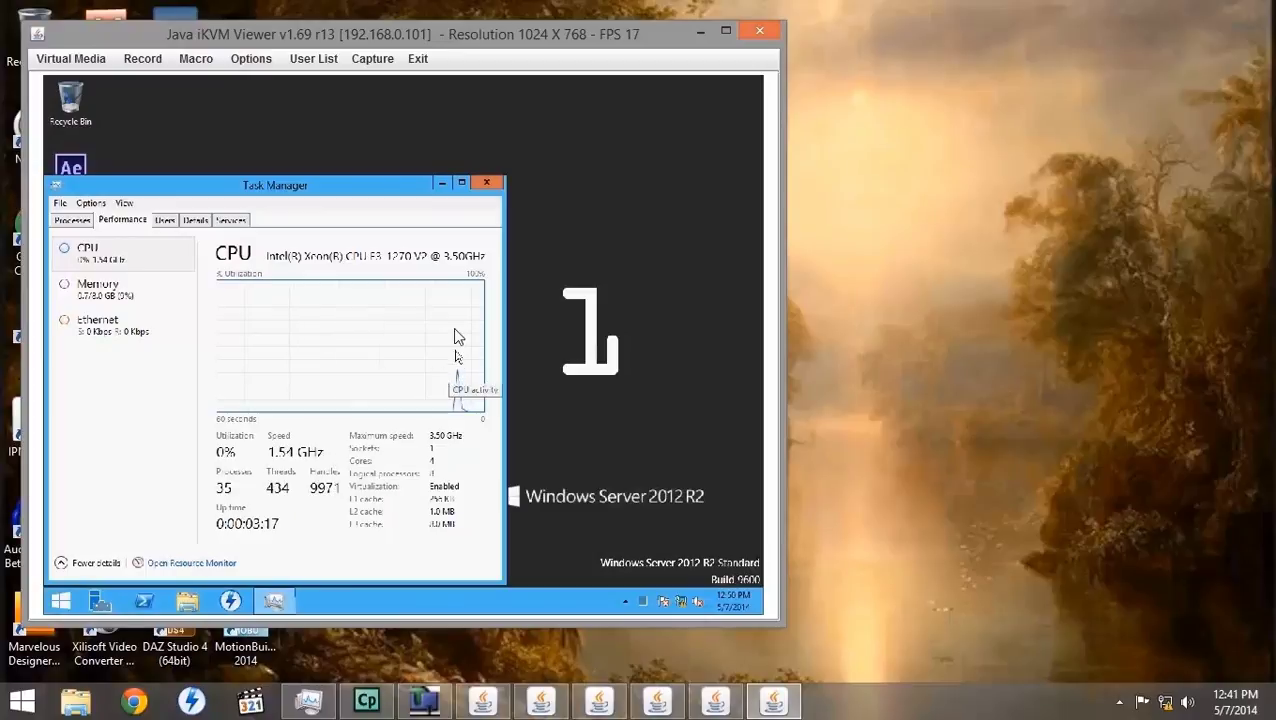
click(699, 34)
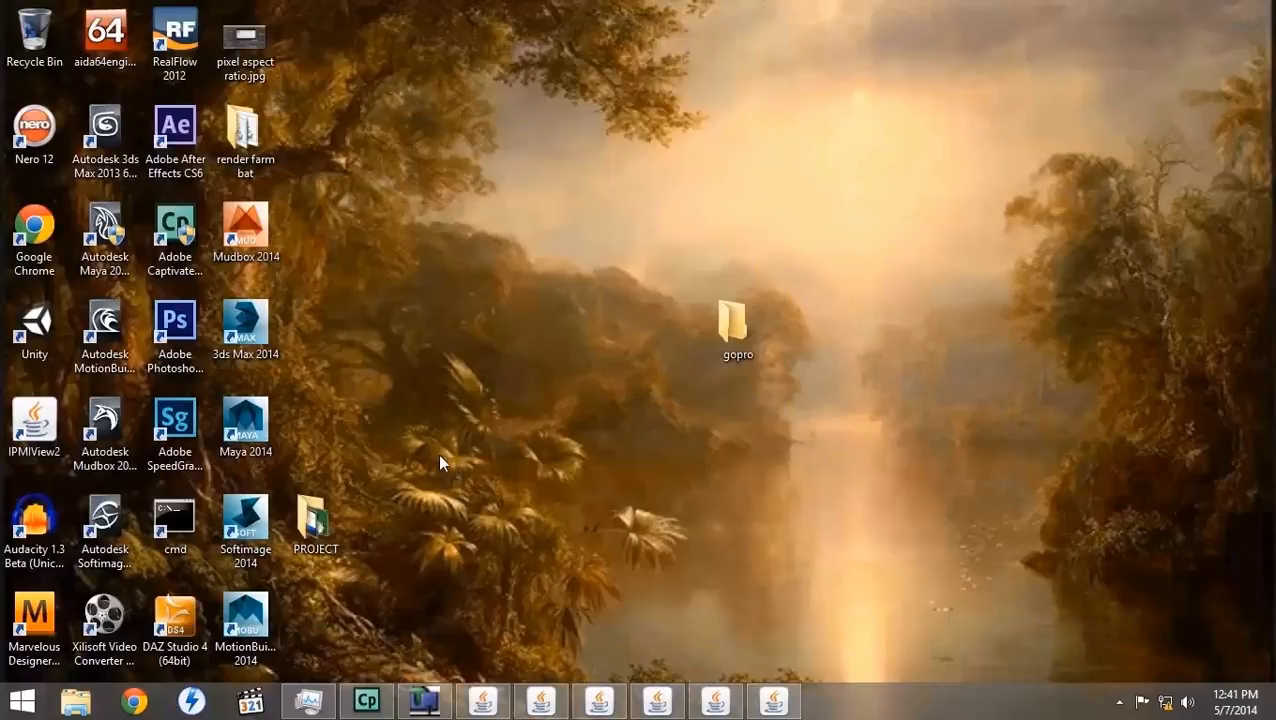
Step: Open File Explorer's Network folder and refresh it to list NODE1–NODE11 and WORKSTATION
click(80, 703)
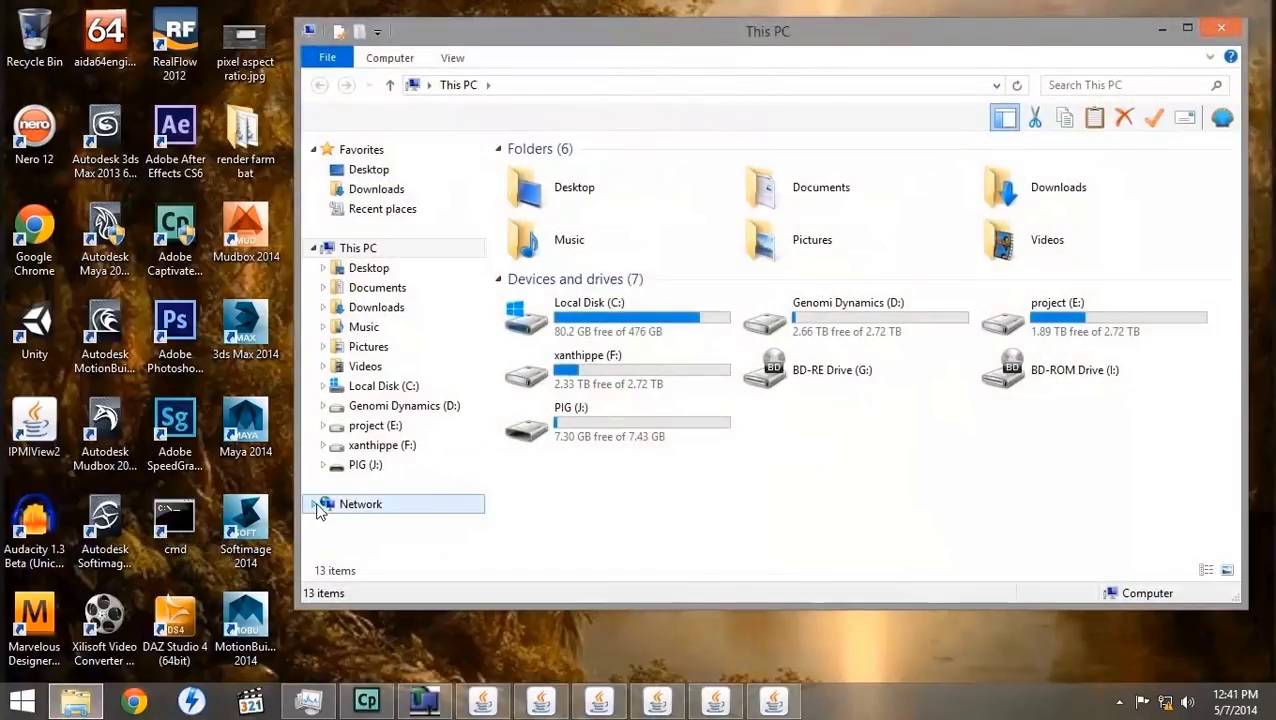
click(343, 511)
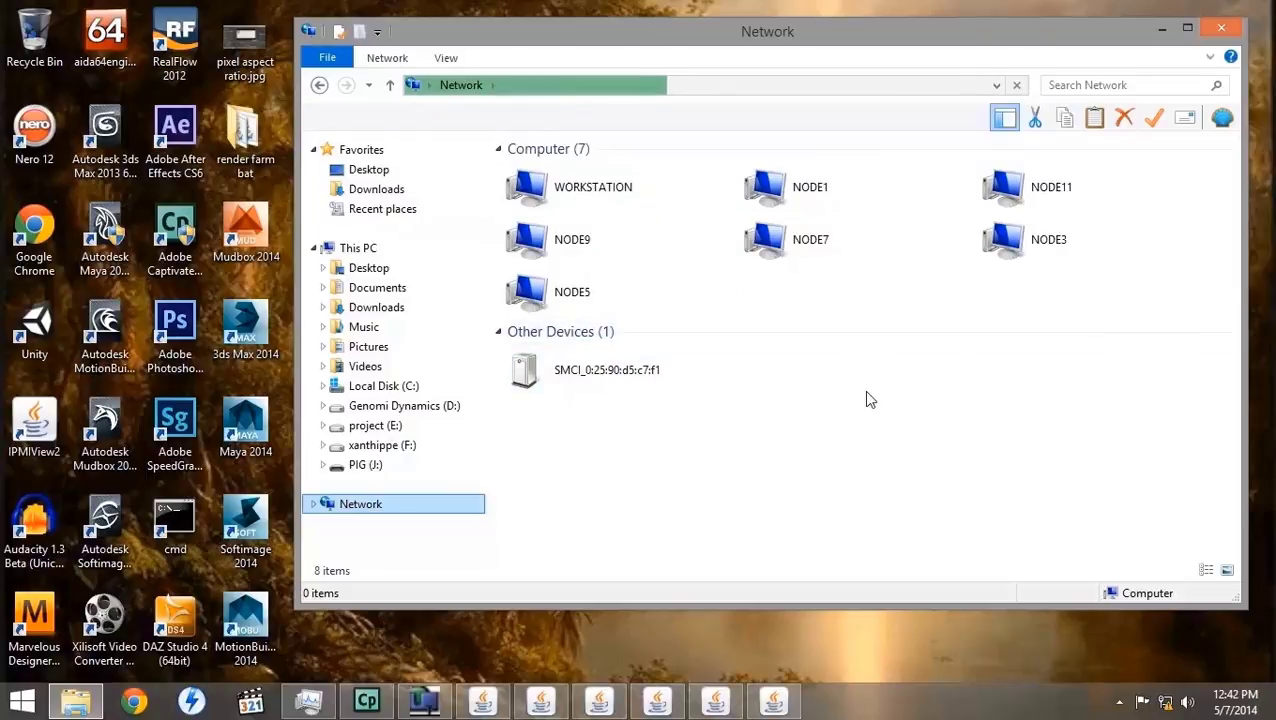
right_click(845, 297)
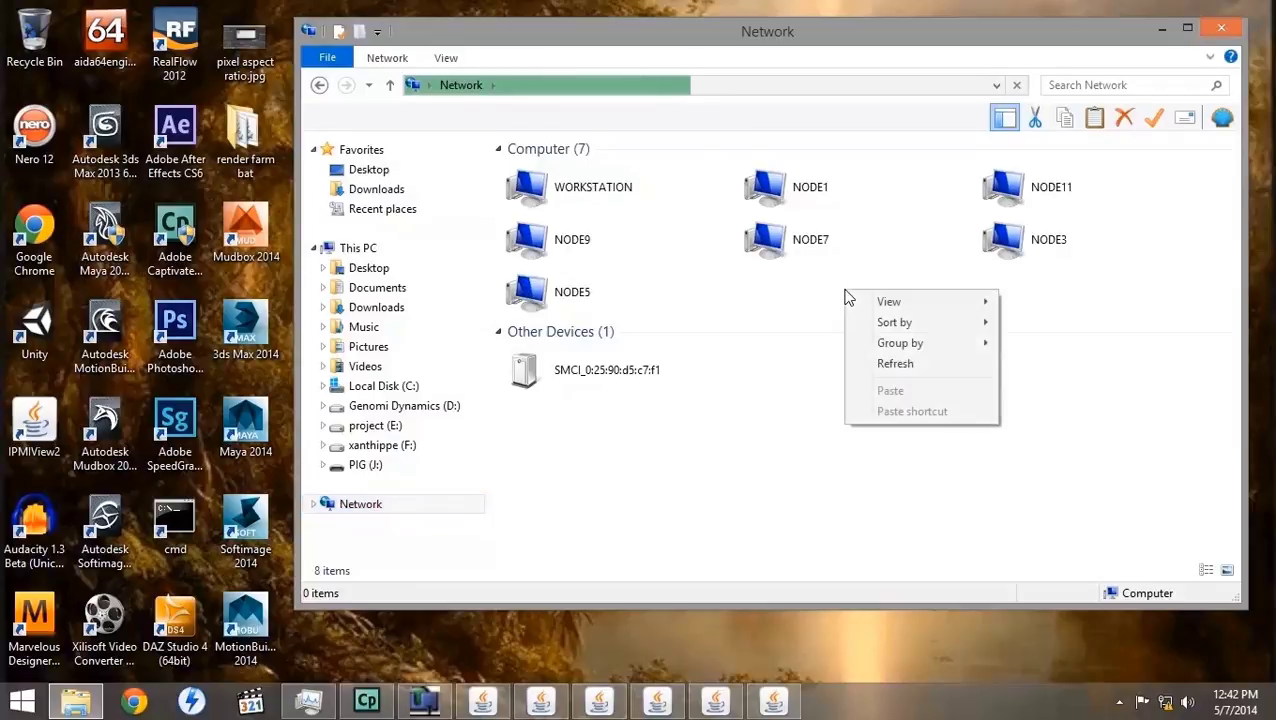
click(897, 366)
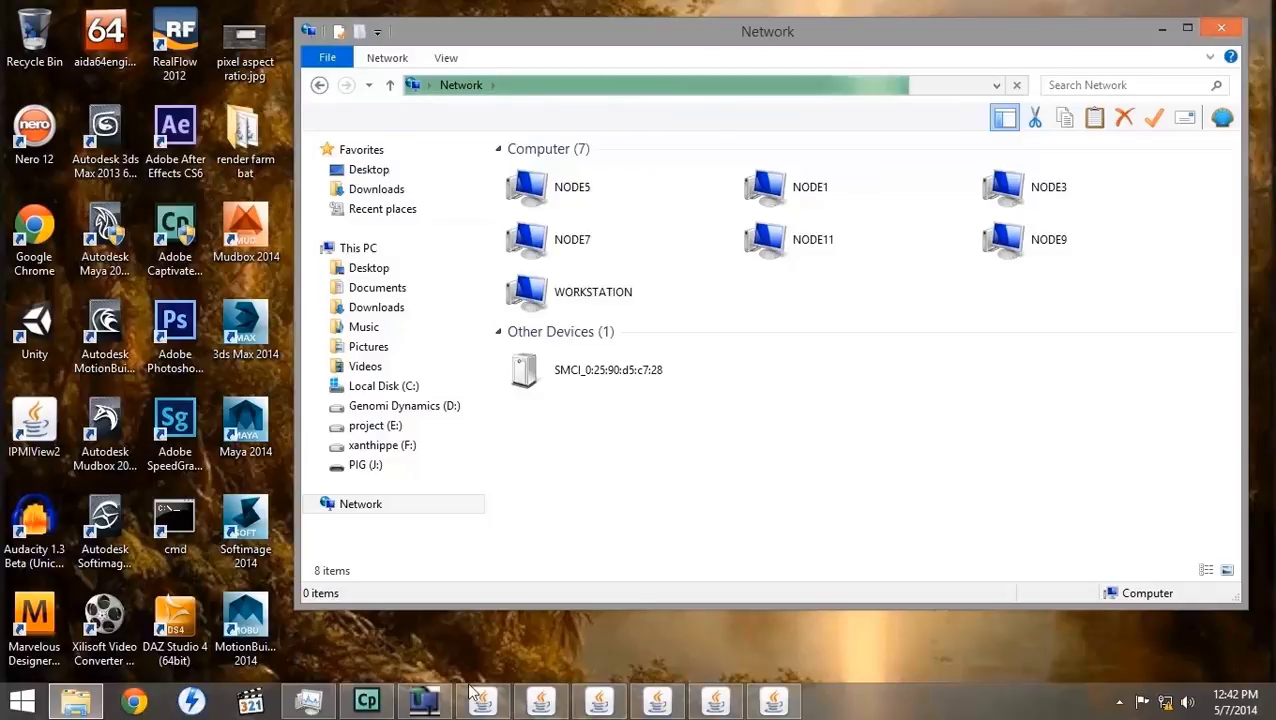
Step: Restore the IPMIView window and save the current configuration
click(424, 700)
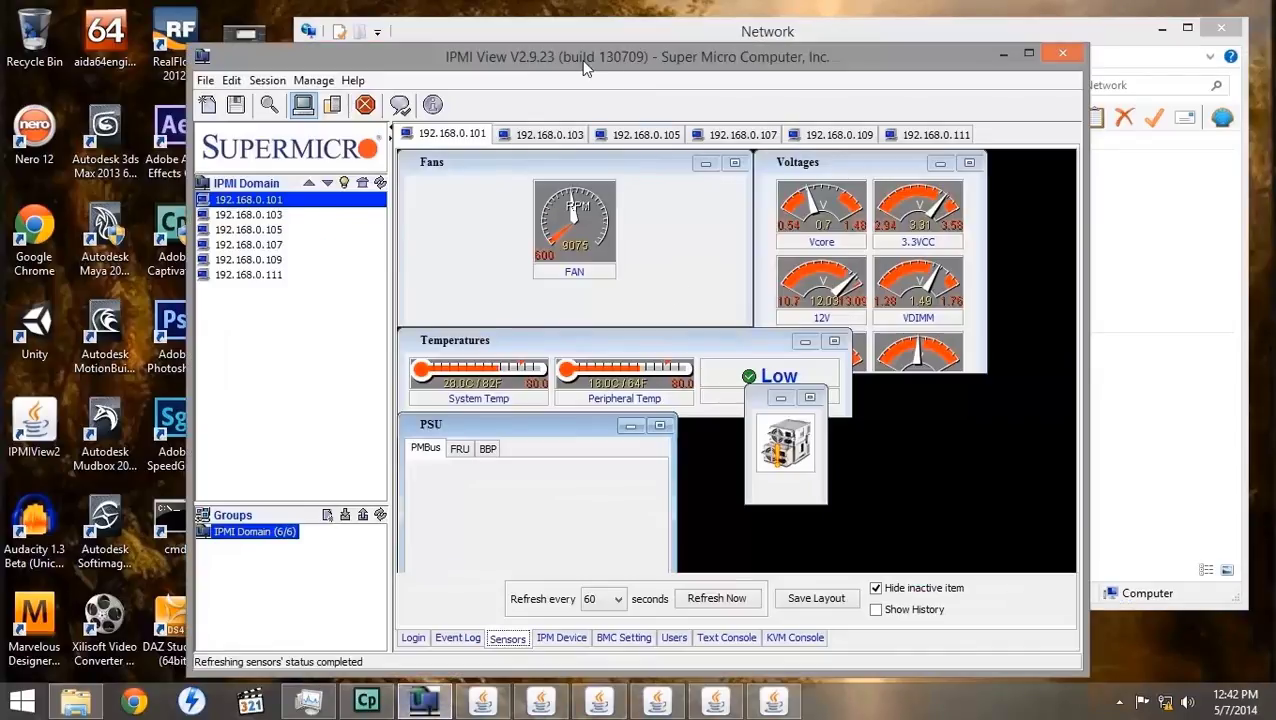
drag(607, 68, 637, 135)
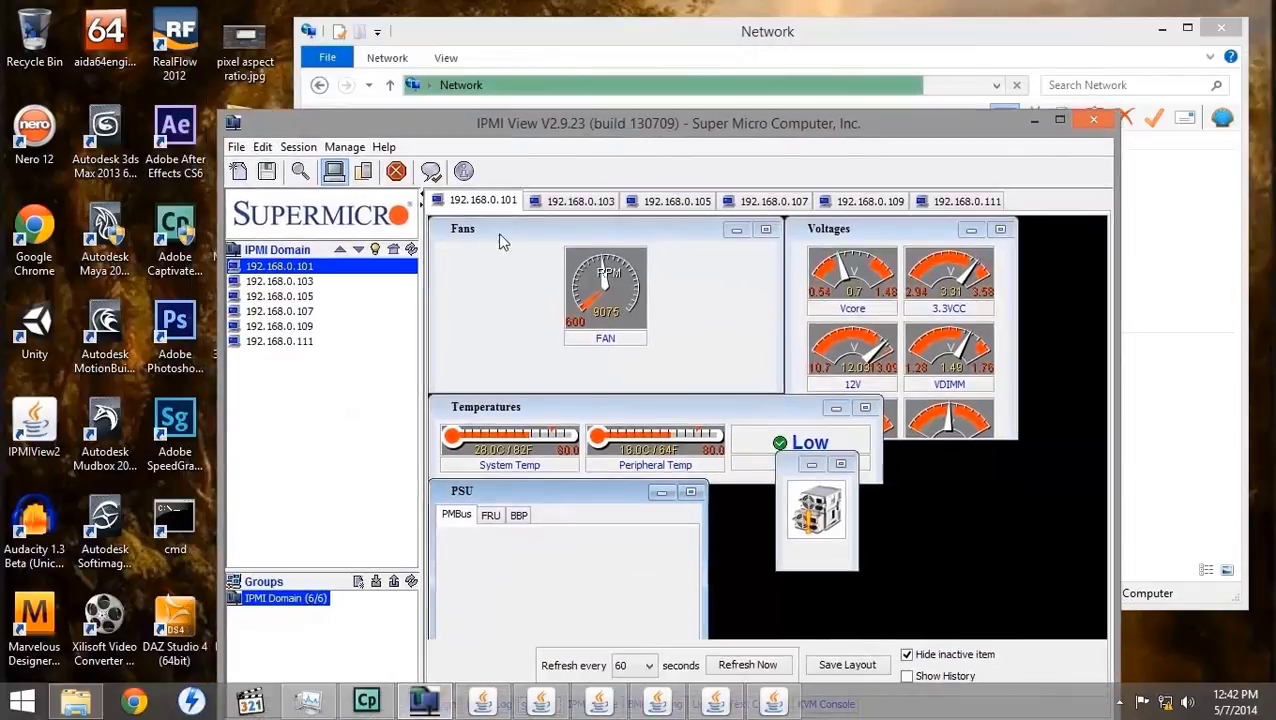
click(238, 148)
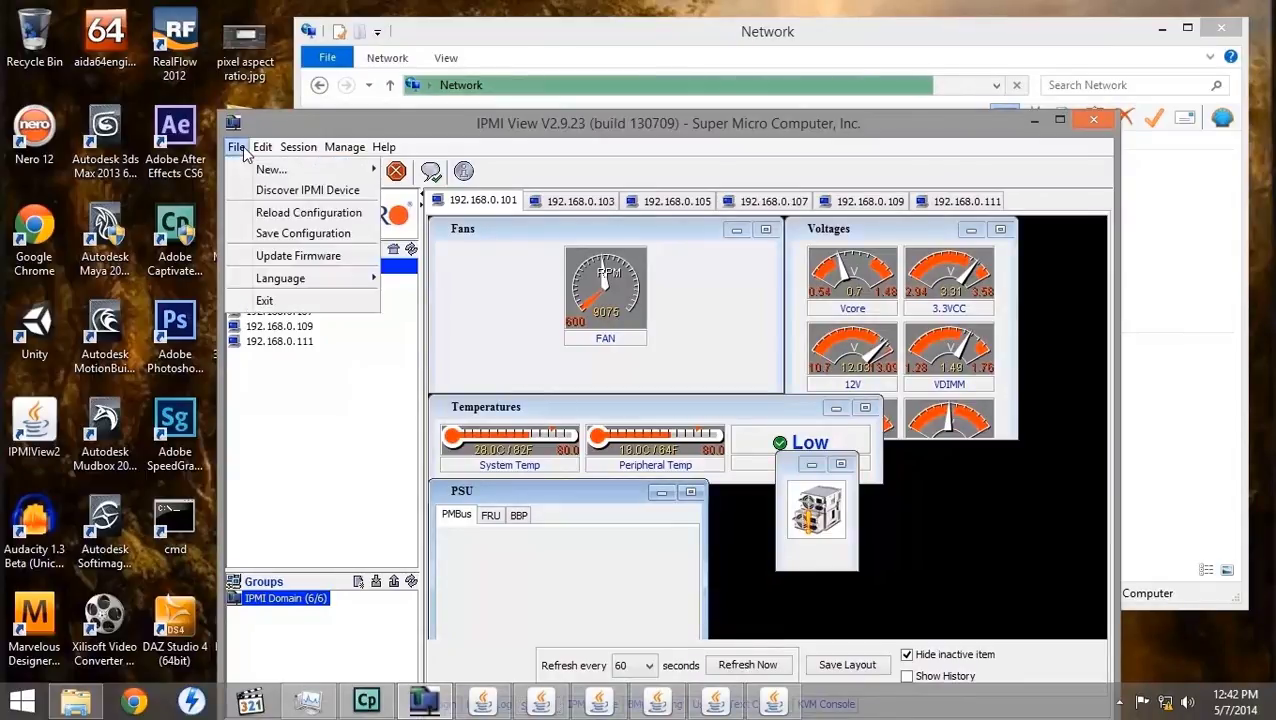
click(300, 236)
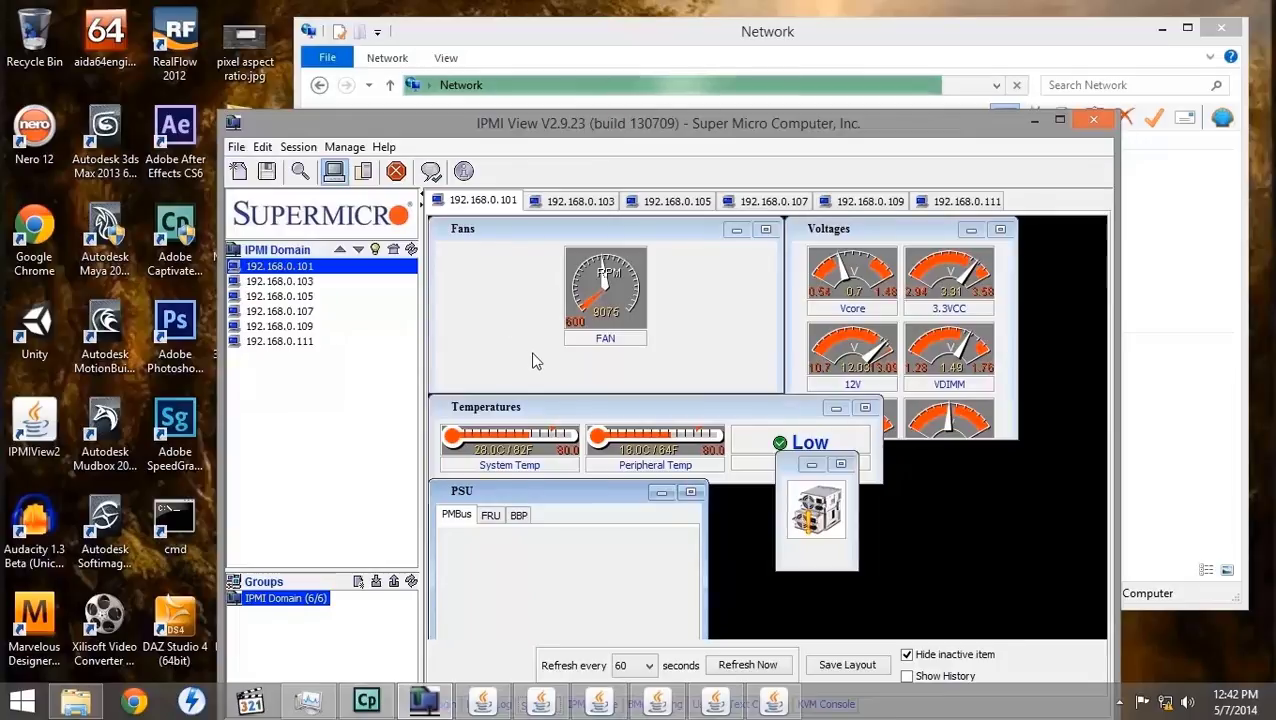
Step: In Group Management, select all six server IPs and confirm Power Down
click(363, 172)
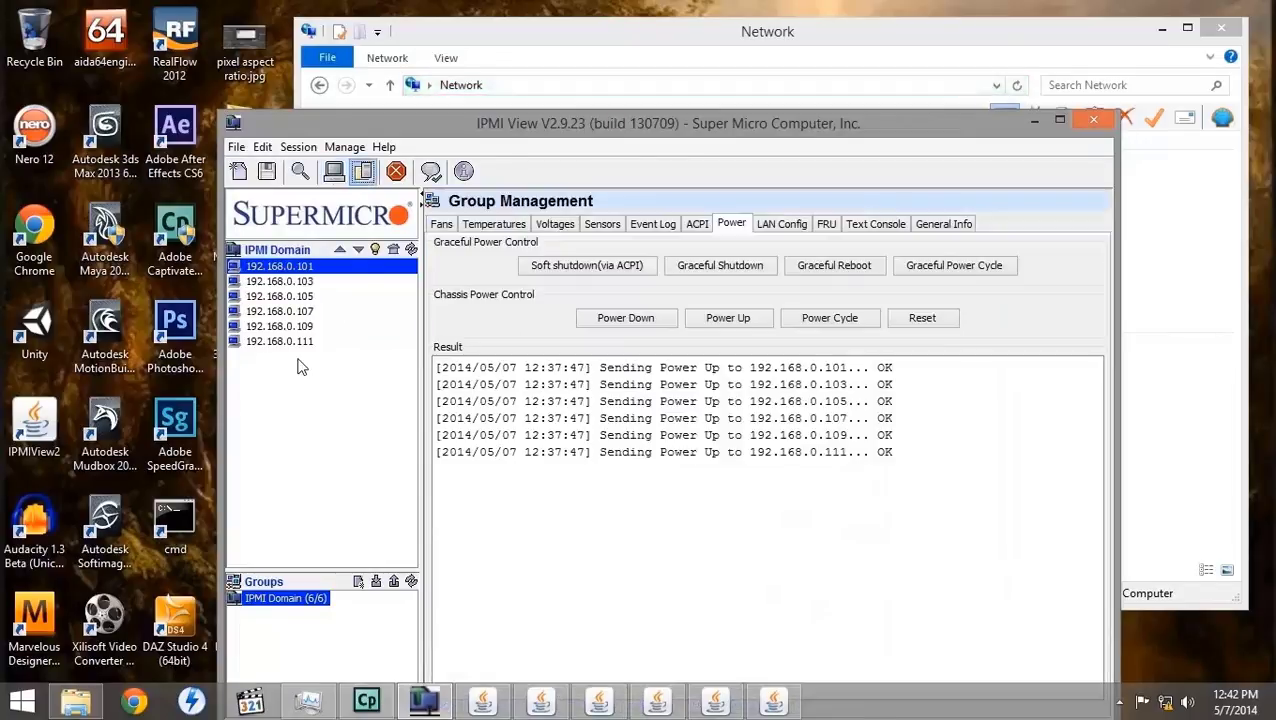
drag(305, 374, 318, 258)
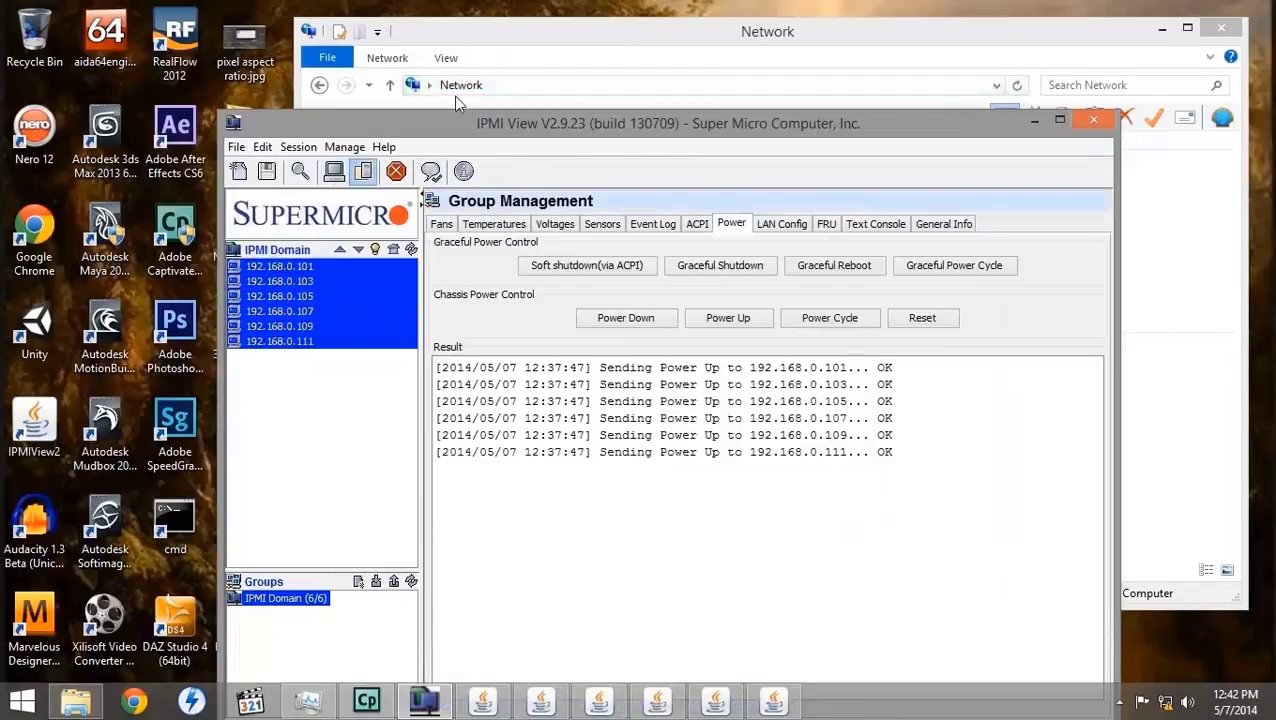
click(628, 319)
click(629, 503)
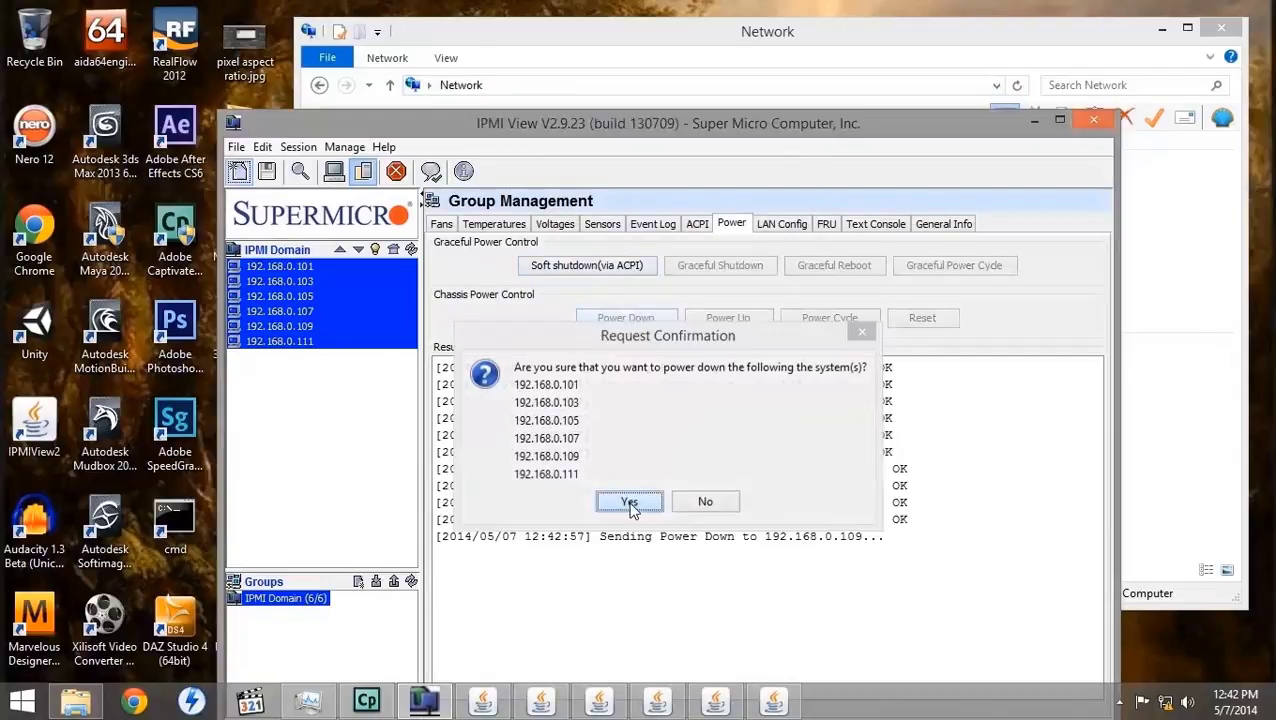
drag(611, 125, 731, 382)
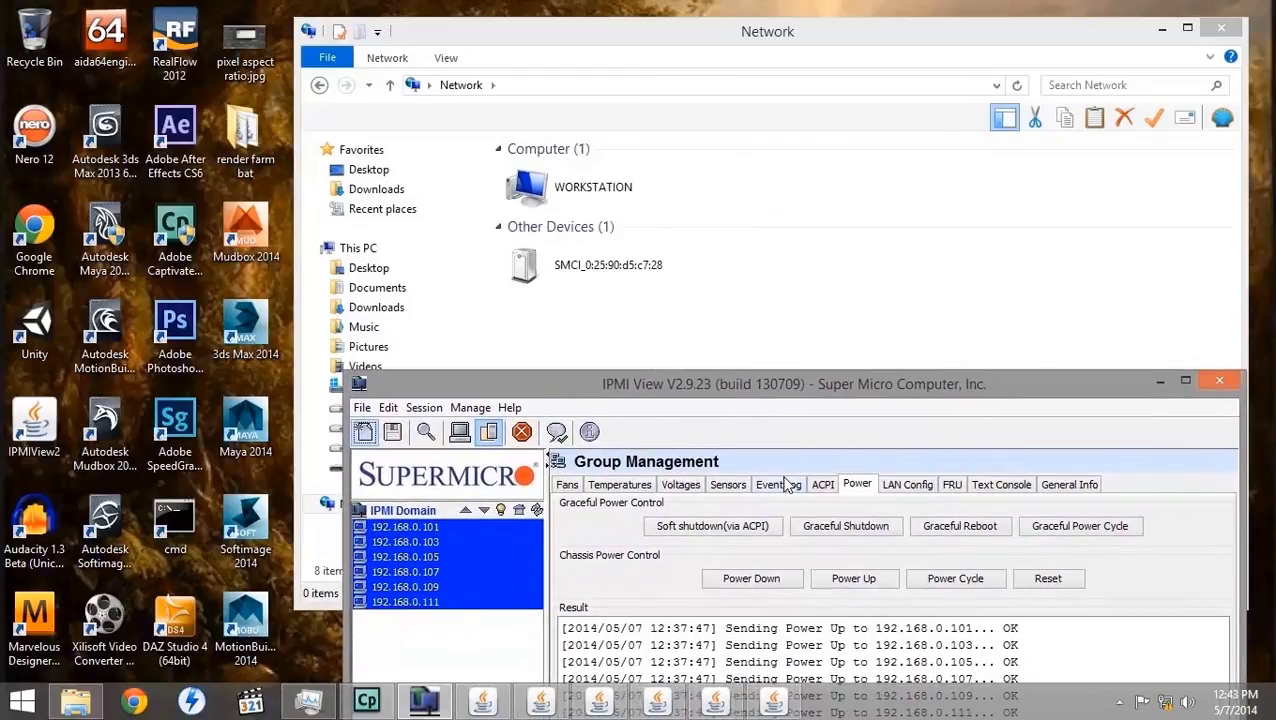
Step: Close the 192.168.0.101 console and the Network window, then quit IPMIView
click(773, 703)
click(759, 36)
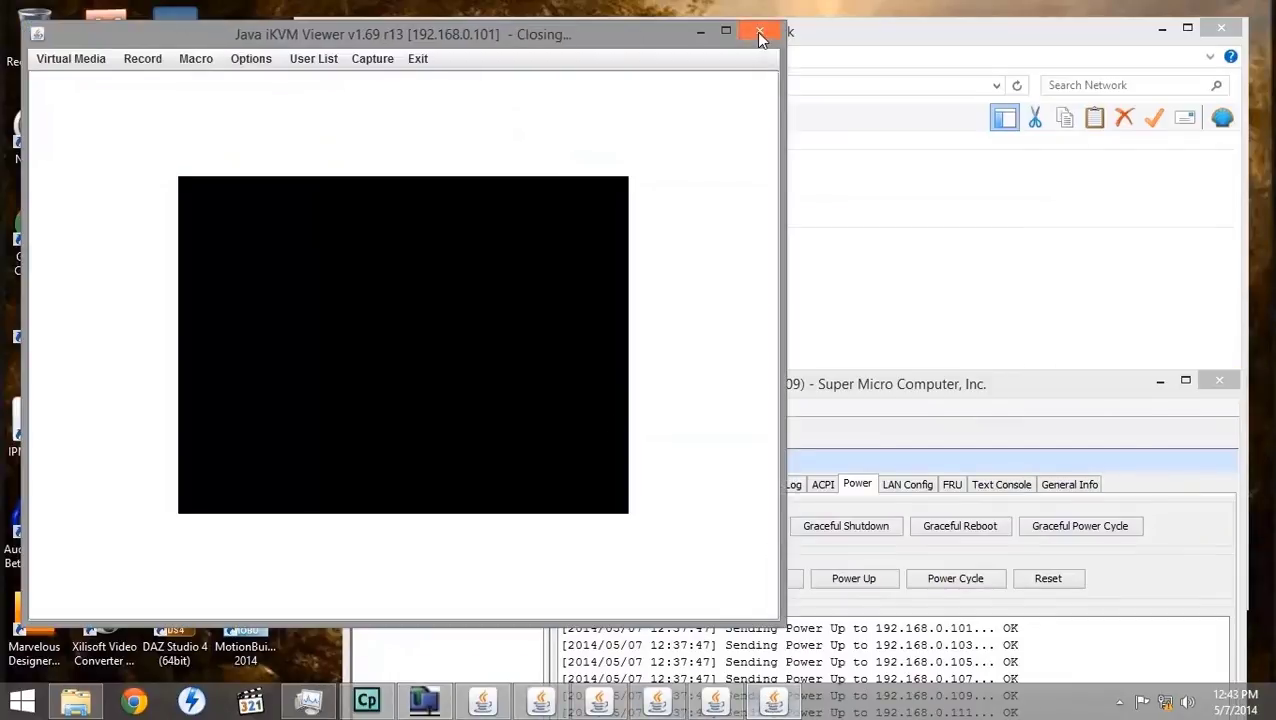
click(845, 305)
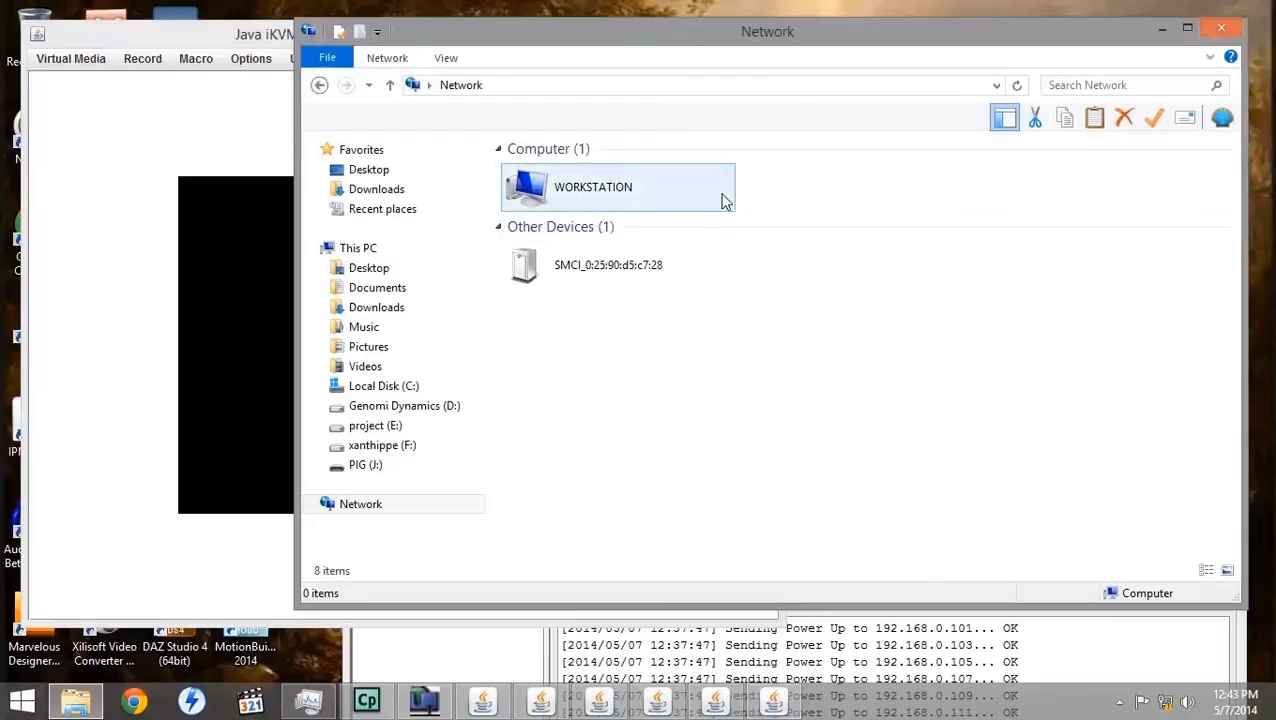
click(1224, 35)
drag(892, 302, 878, 102)
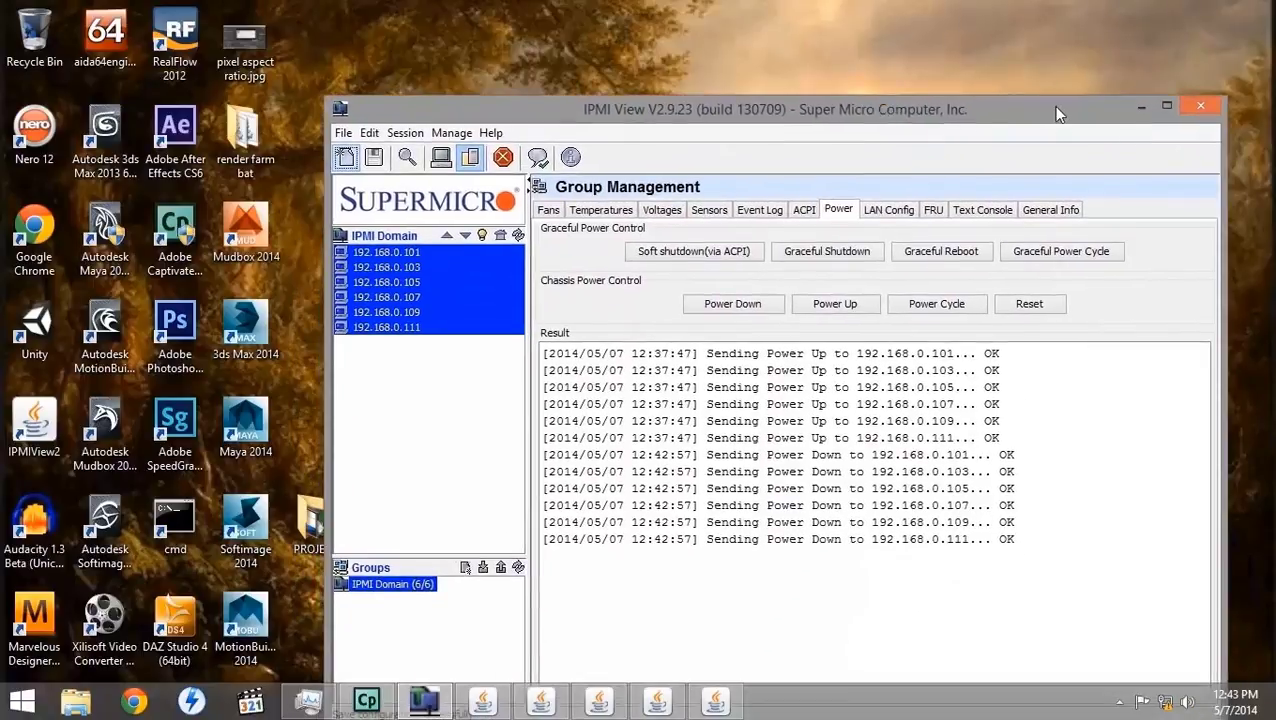
click(1202, 104)
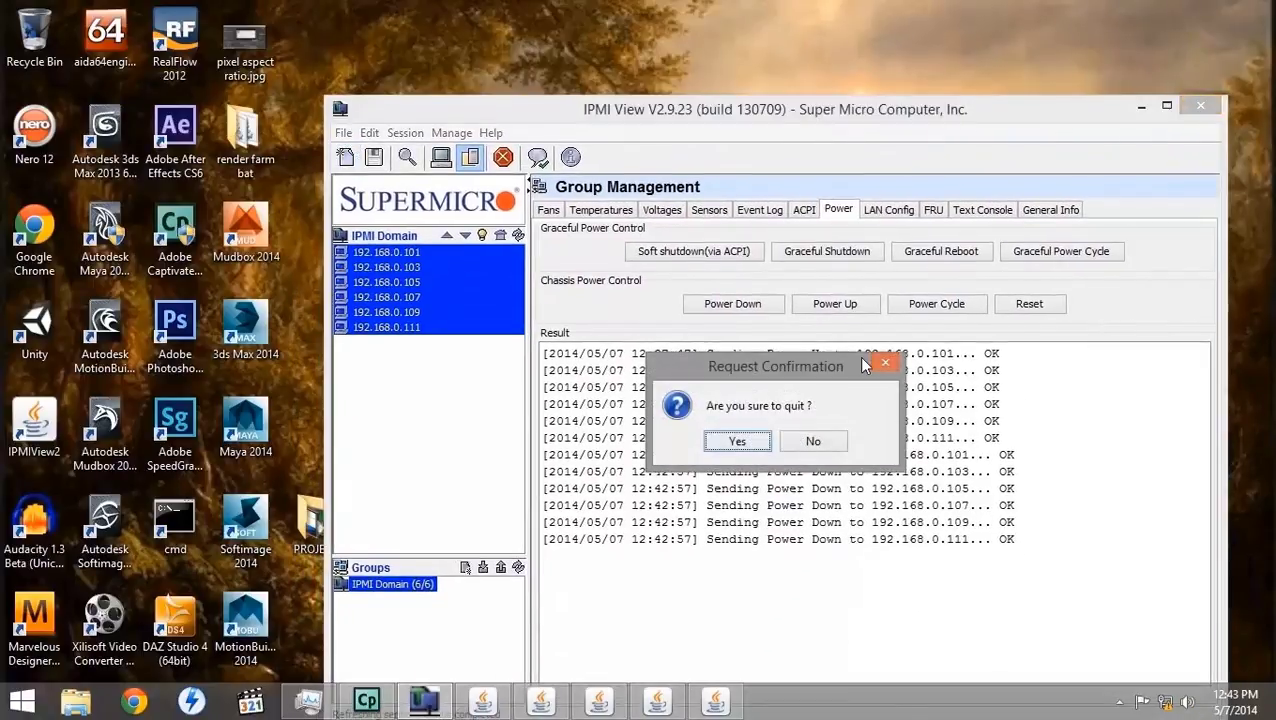
click(722, 443)
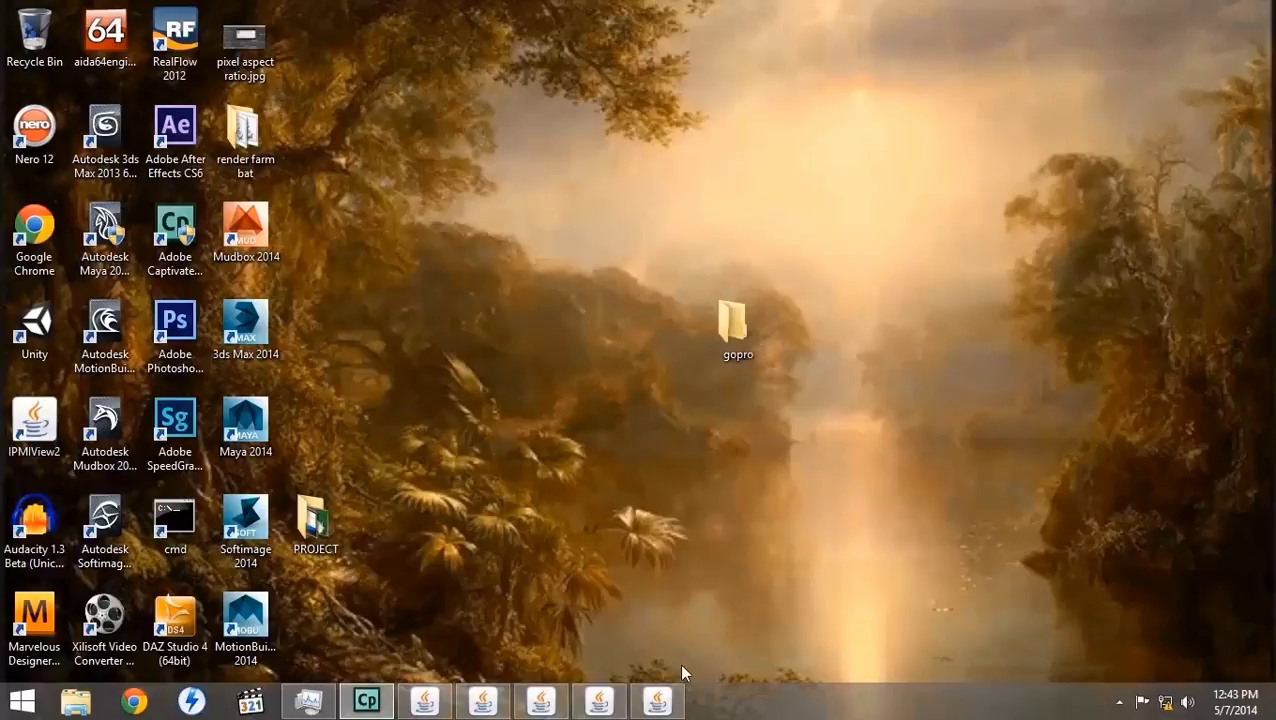
Step: Close the 192.168.0.111 console and the other remaining iKVM windows from the taskbar
click(424, 703)
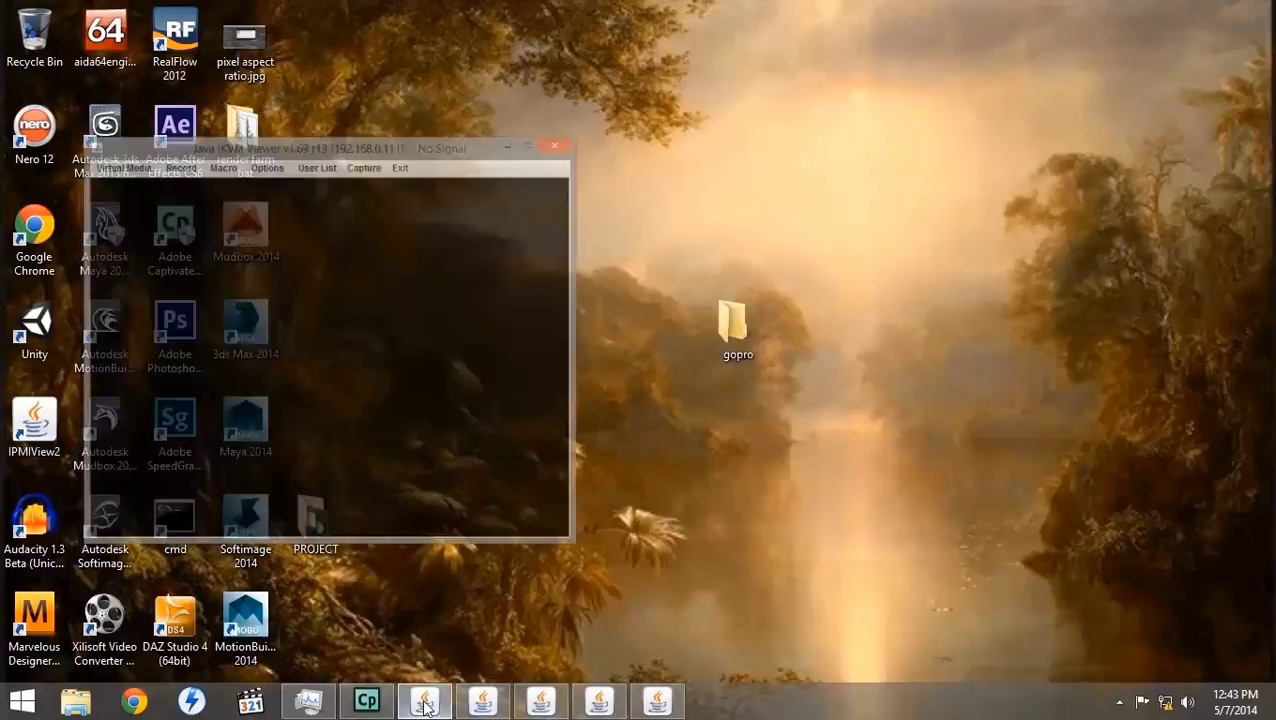
click(586, 9)
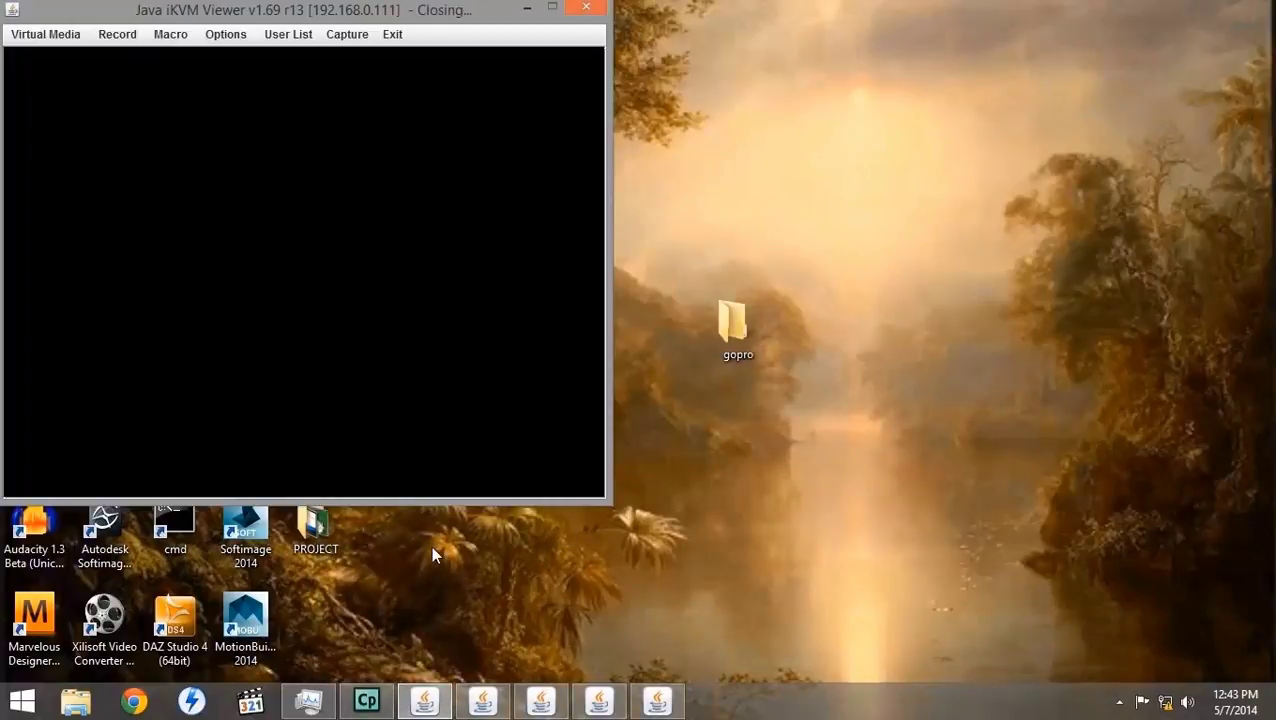
right_click(481, 703)
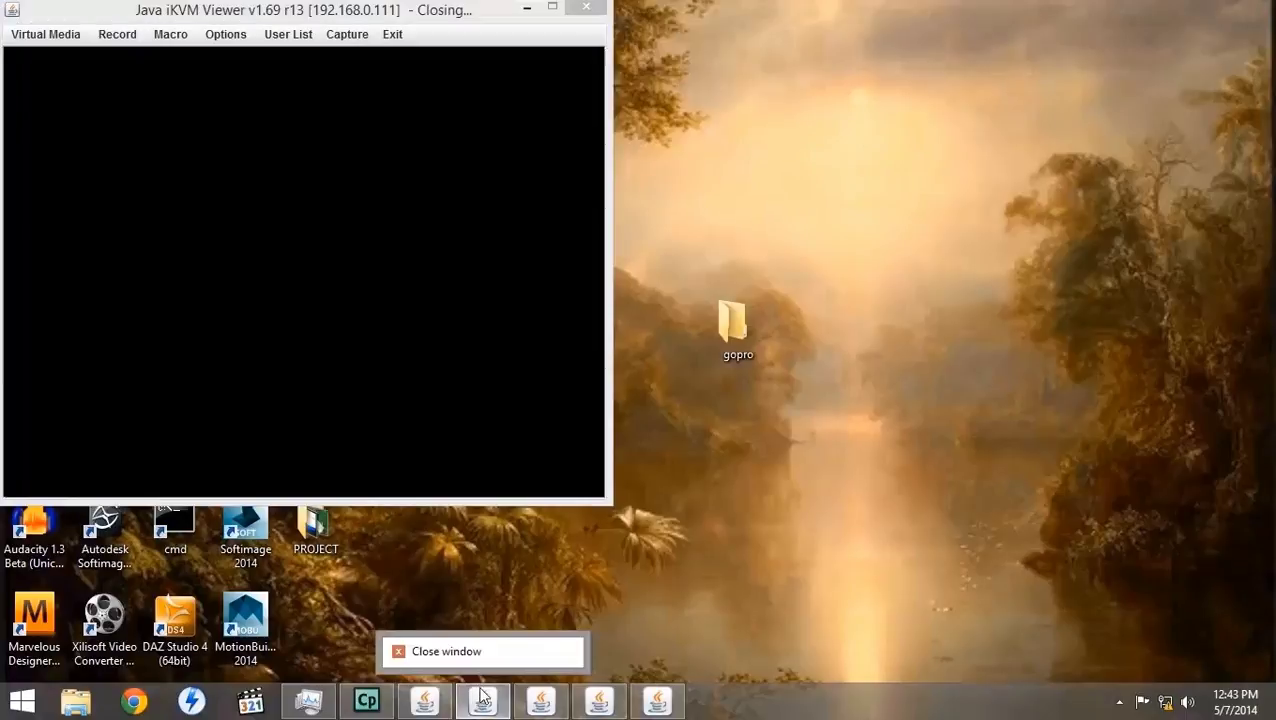
click(457, 654)
right_click(541, 703)
click(522, 655)
right_click(553, 707)
click(455, 655)
right_click(580, 708)
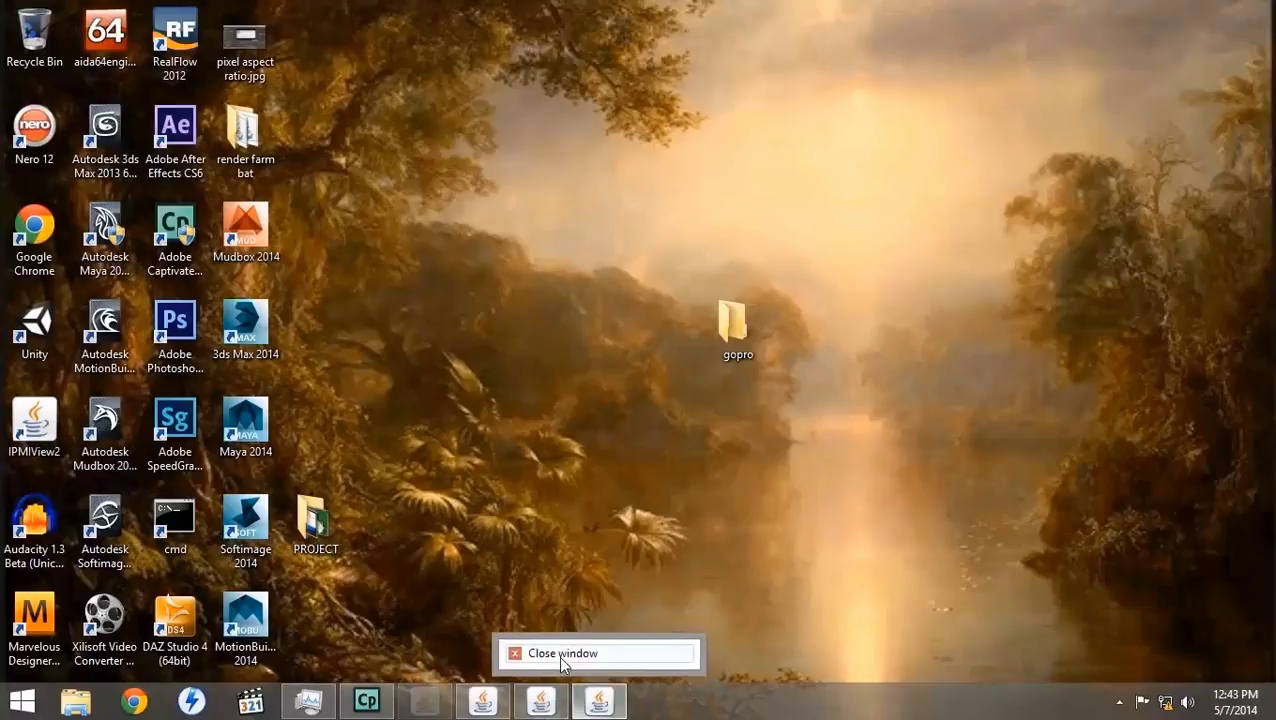